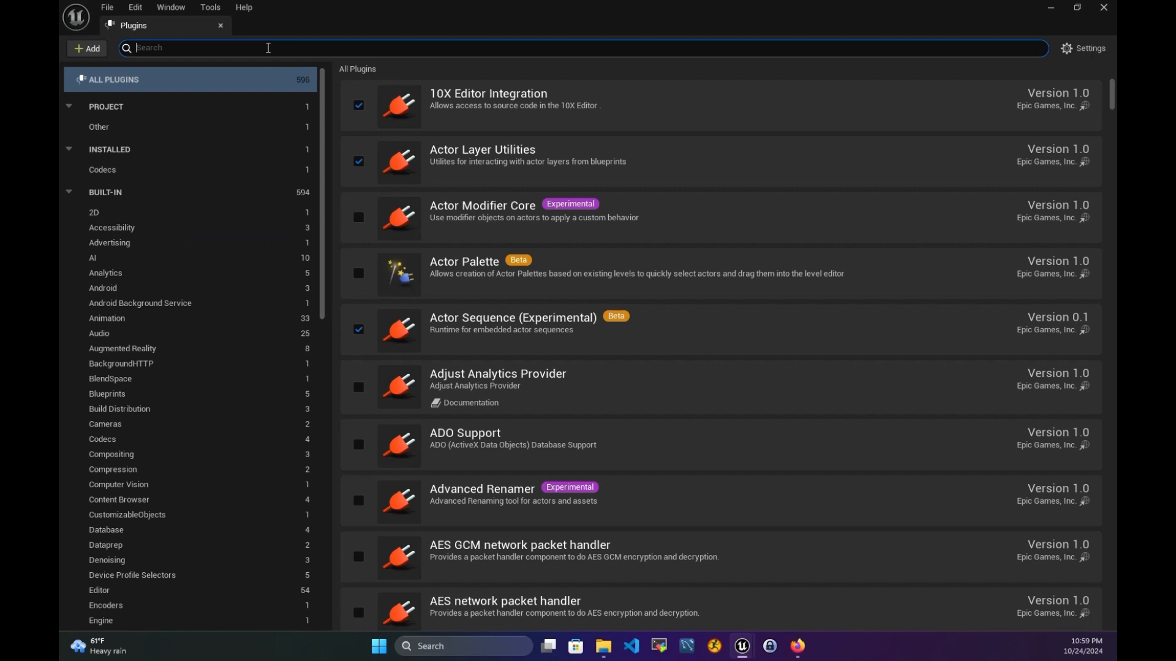
- Replace the 'online' plugin search with 'eos'
text(online)
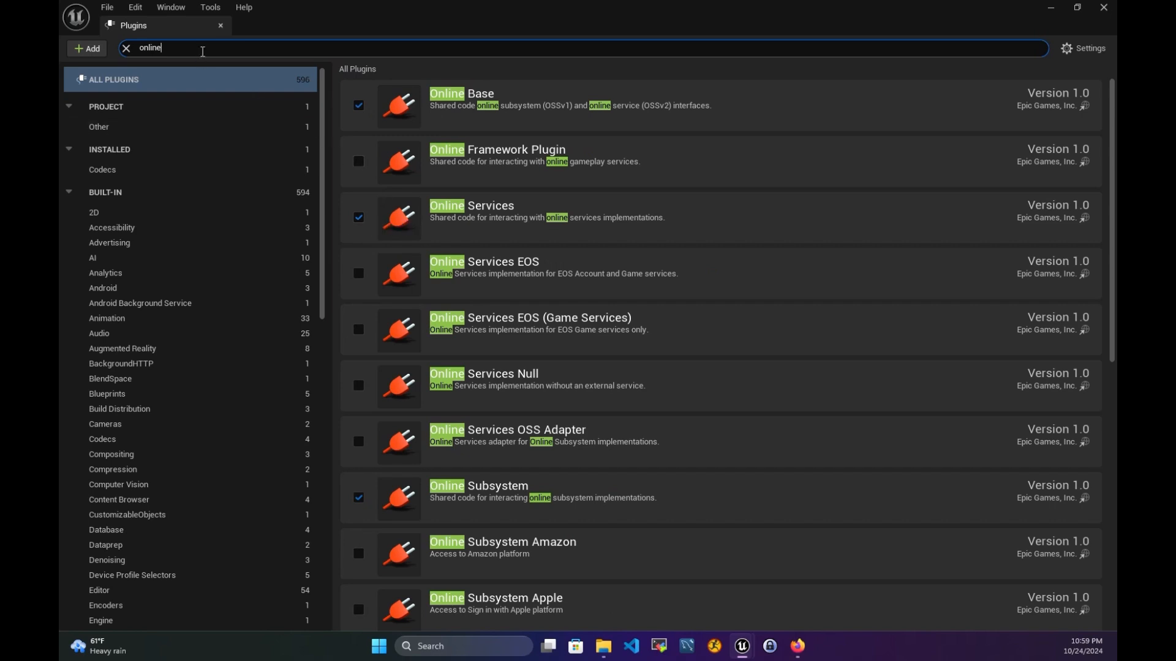
double_click(156, 49)
click(125, 51)
text(eos)
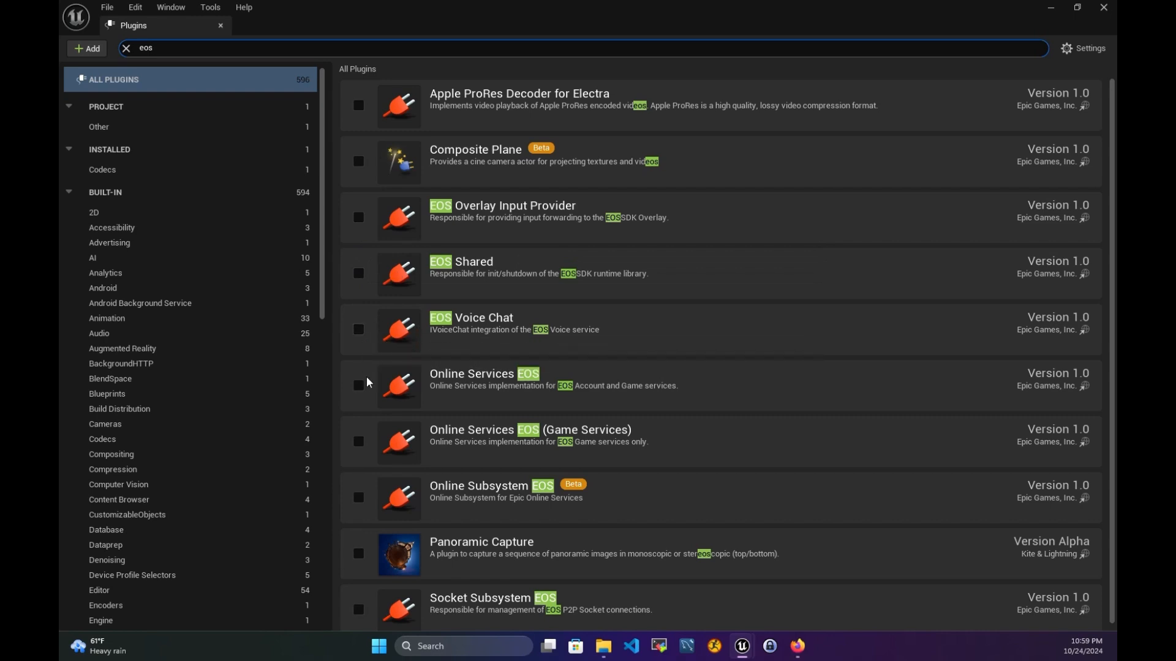
- Enable Online Subsystem EOS, both Online Services EOS plugins, EOS Voice Chat, EOS Shared and EOS Overlay Input Provider
click(359, 498)
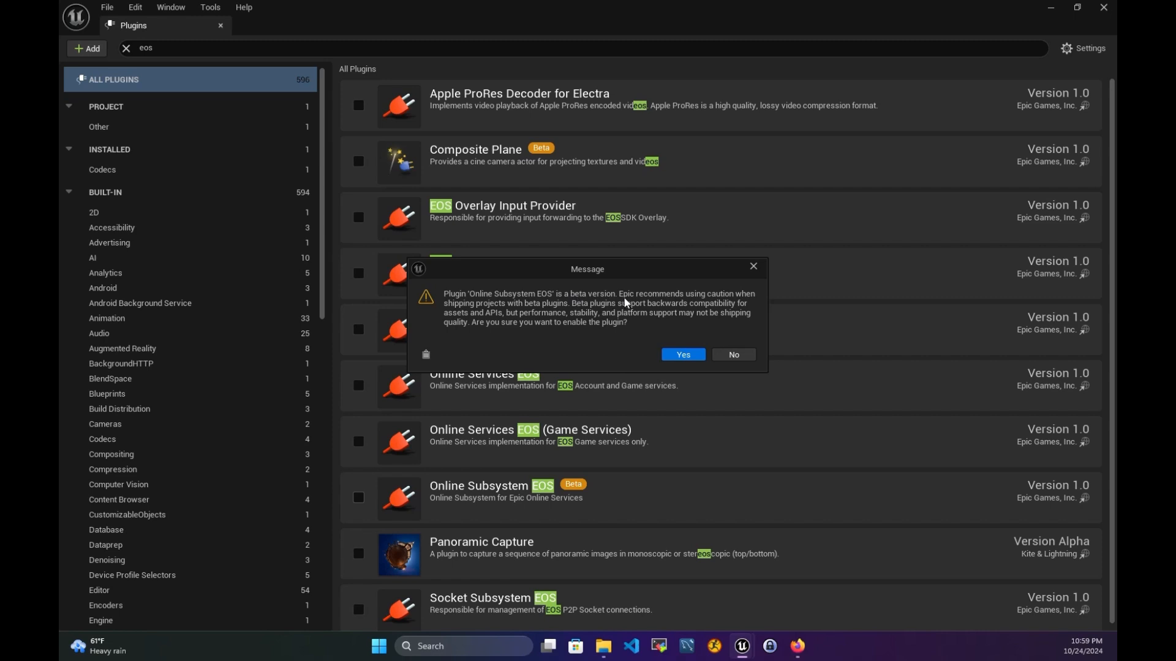
click(680, 355)
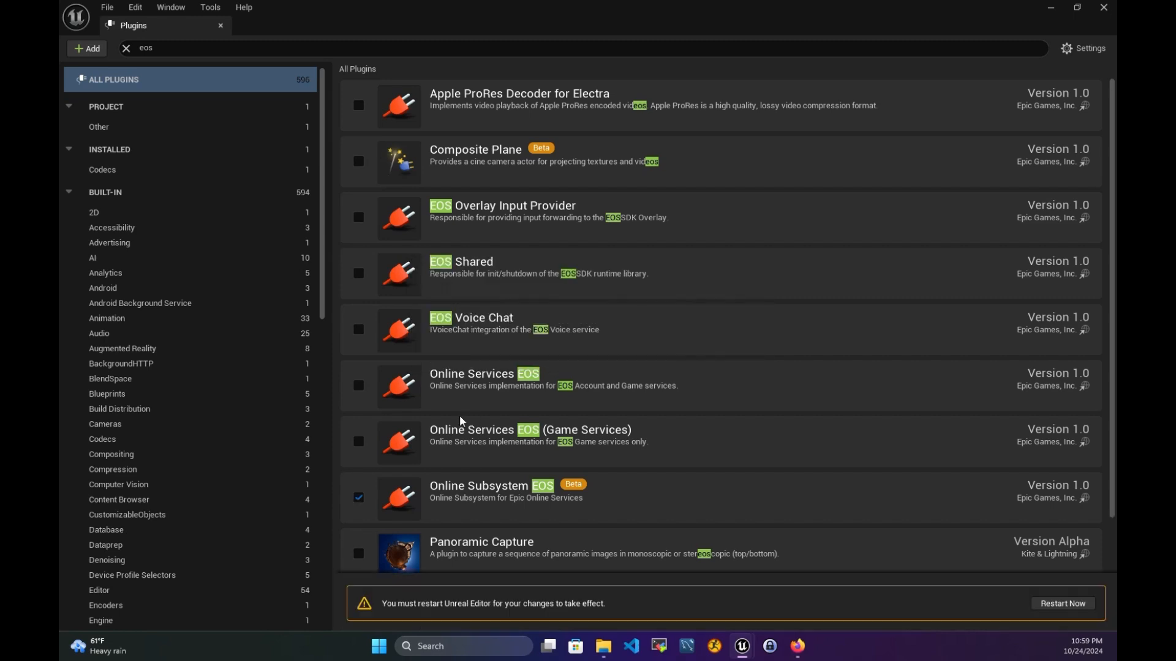
click(359, 443)
click(359, 385)
click(359, 329)
click(358, 273)
click(358, 214)
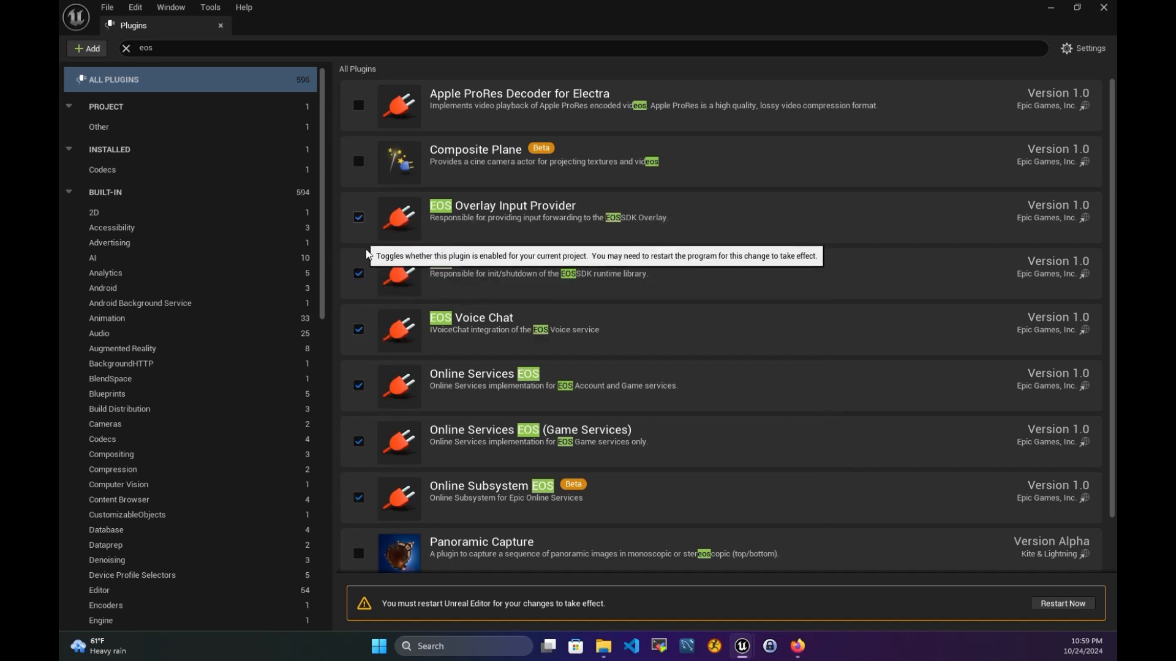
- Enable the Socket Subsystem EOS plugin further down the list
scroll(432, 413, down, 2)
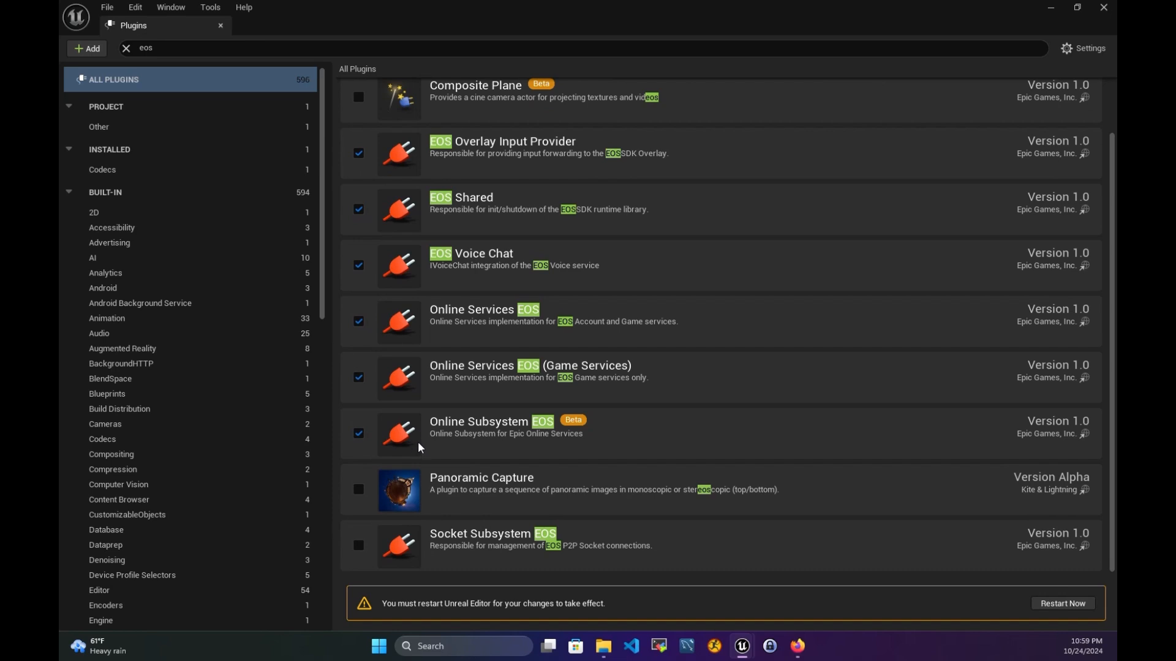
click(358, 547)
scroll(412, 327, up, 2)
scroll(432, 356, down, 2)
click(160, 51)
- Search 'easyoss', tick the EasyOSS plugin and restart the editor
text(easyoss)
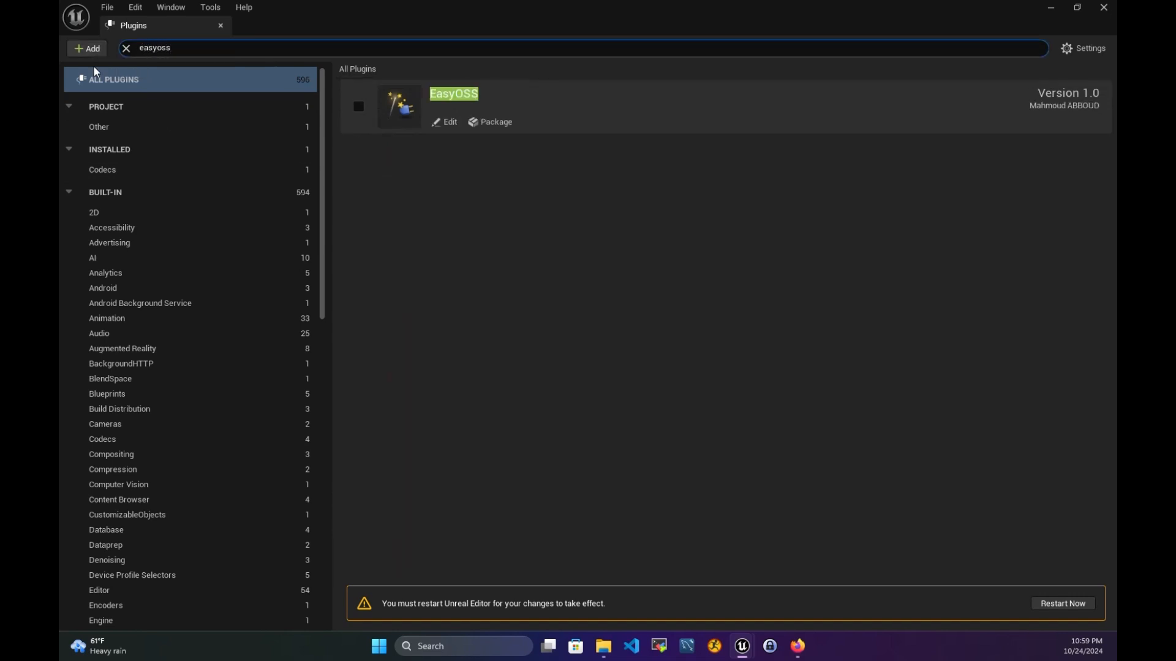
click(430, 132)
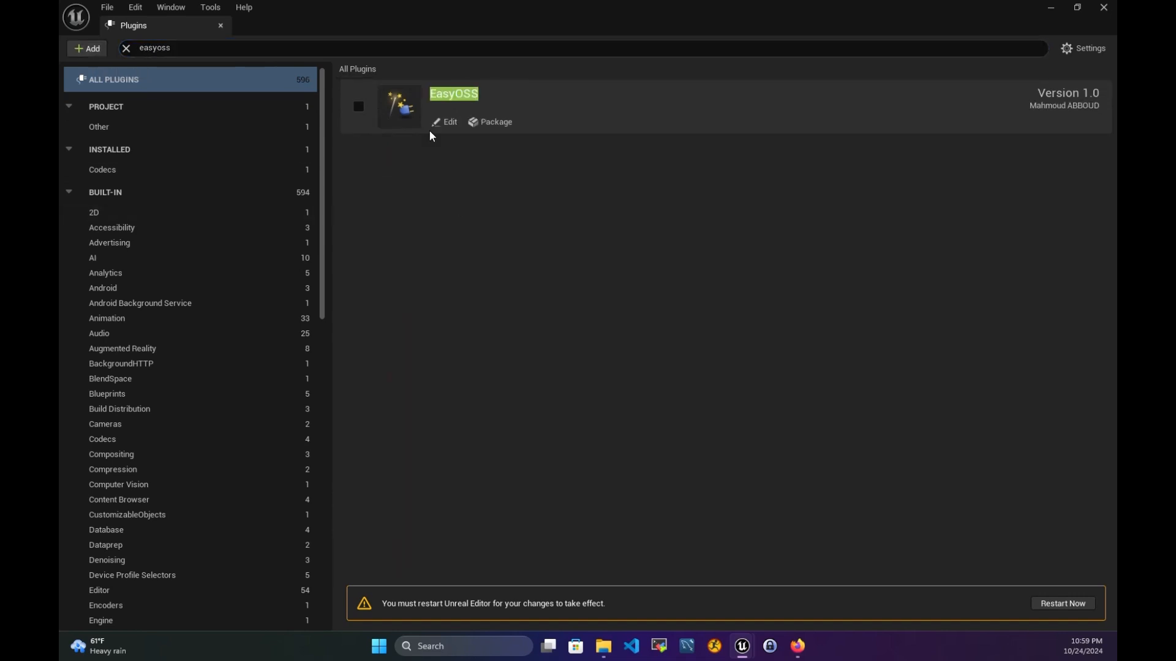
click(359, 107)
click(1052, 603)
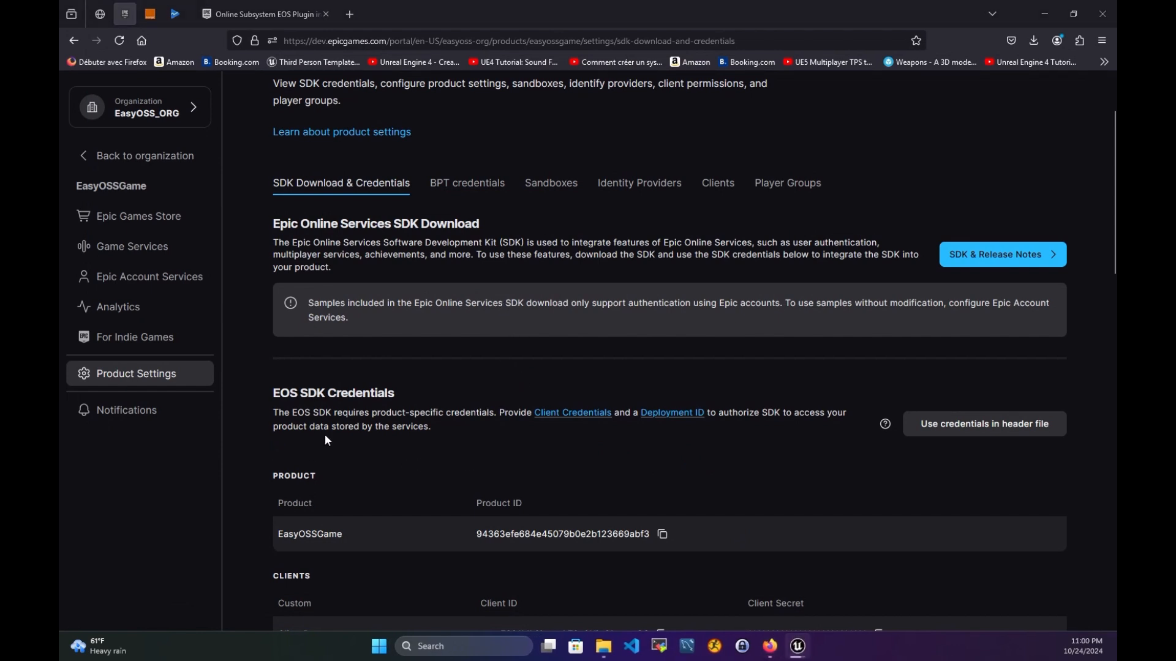
- Scroll to the top of EasyOSSGame's SDK Download & Credentials page in the Dev Portal
scroll(483, 367, up, 3)
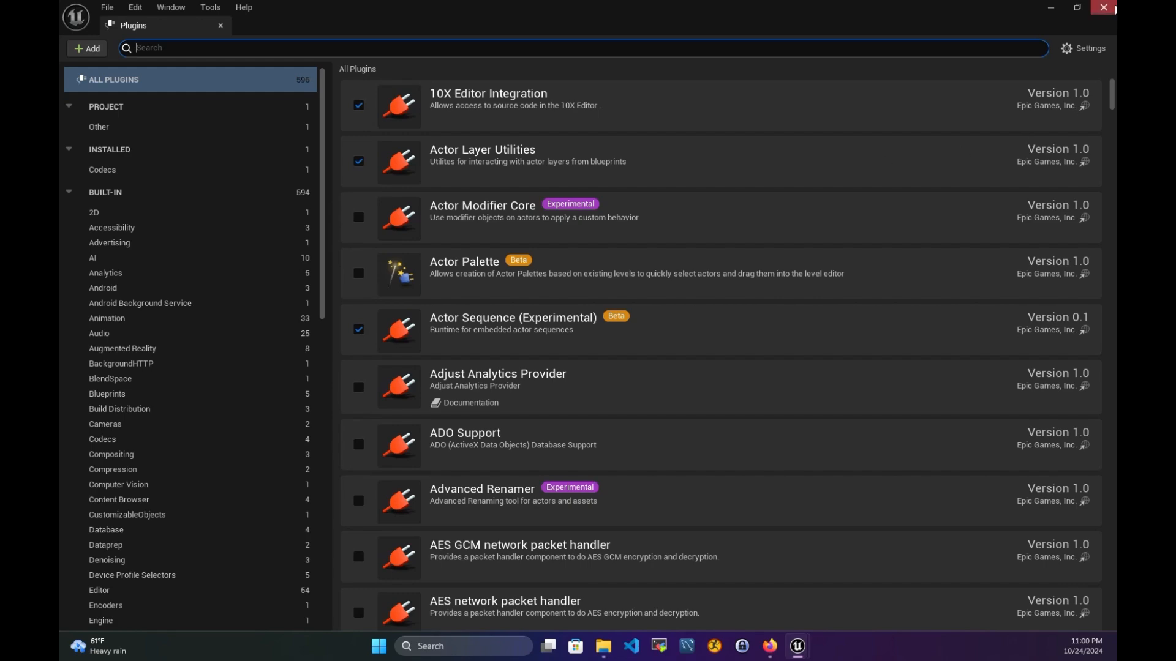
- Show Project Settings > Plugins > Online Subsystem EOS, then view the EOS plugin documentation tab in Firefox
click(1104, 8)
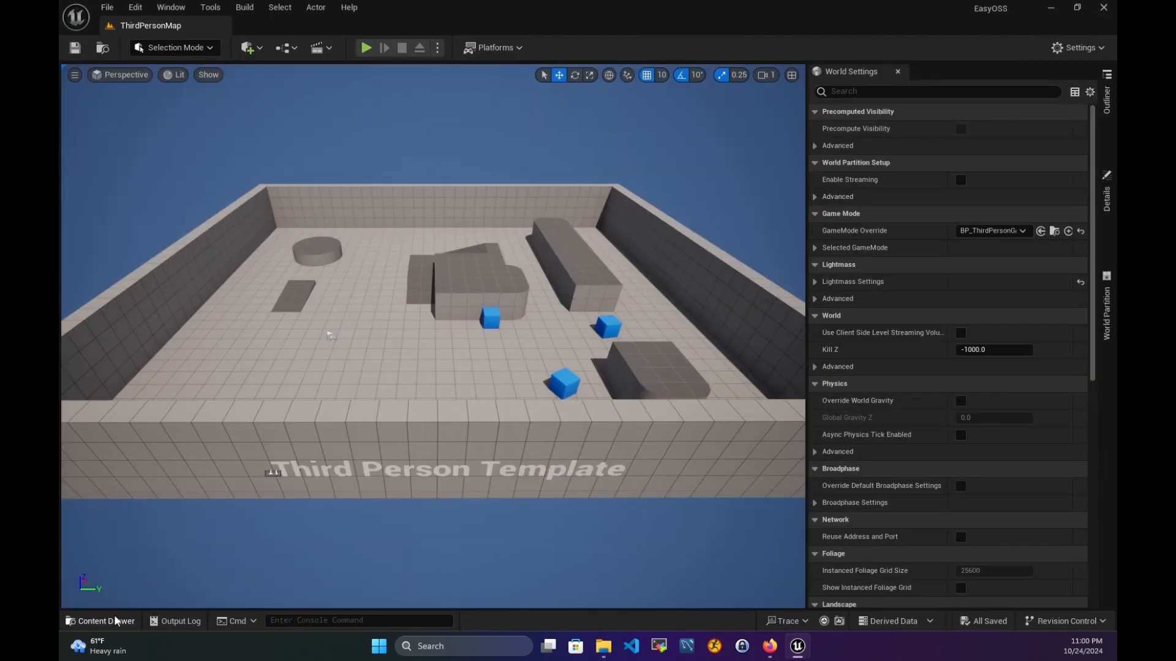
click(136, 7)
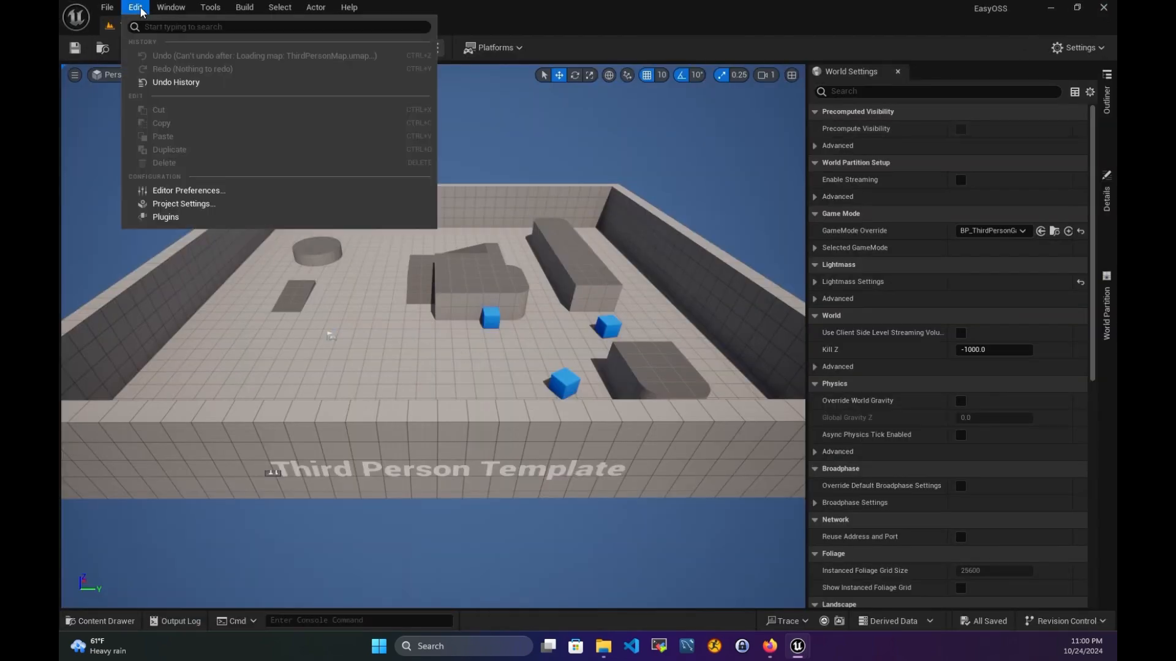
click(184, 203)
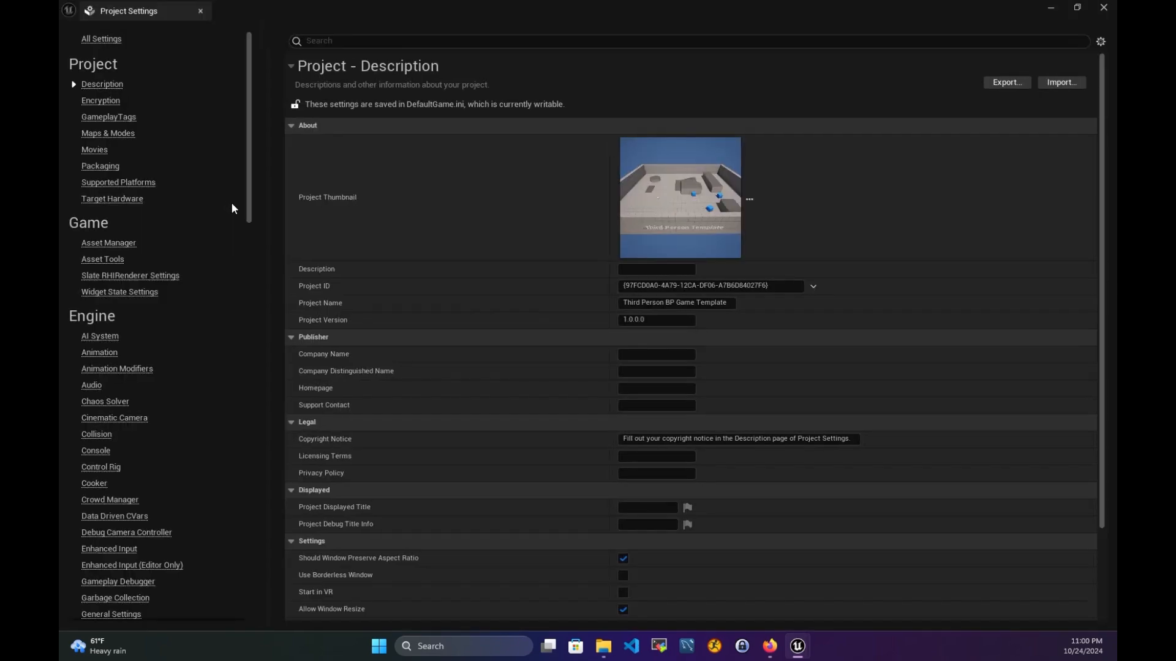
drag(249, 173, 245, 597)
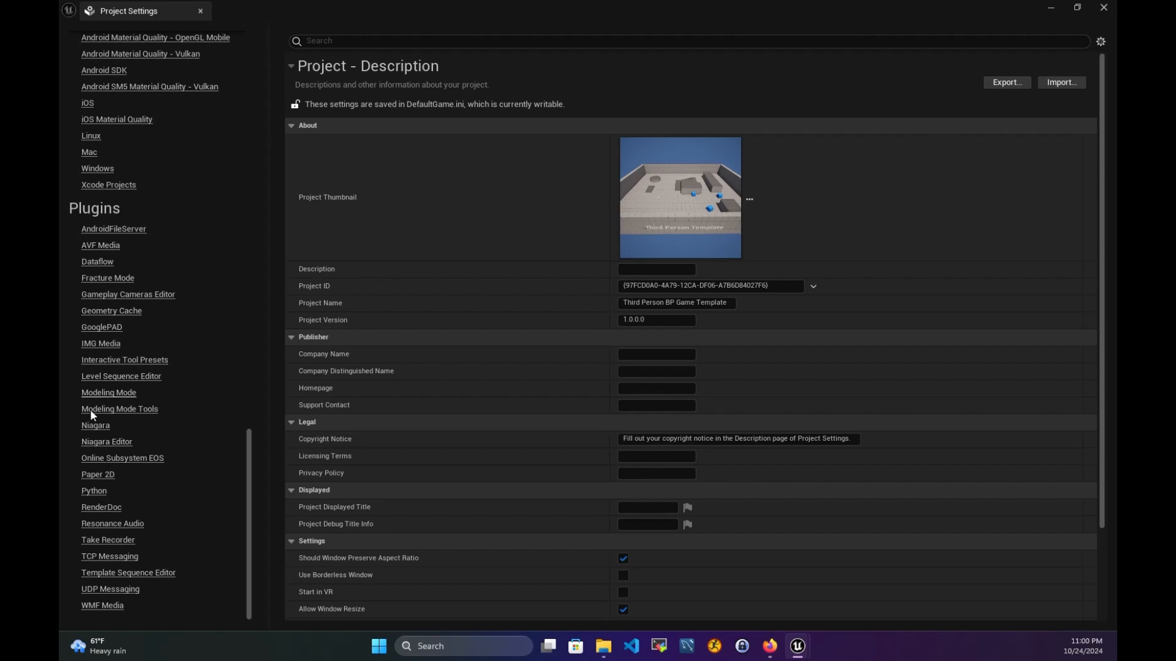
click(136, 460)
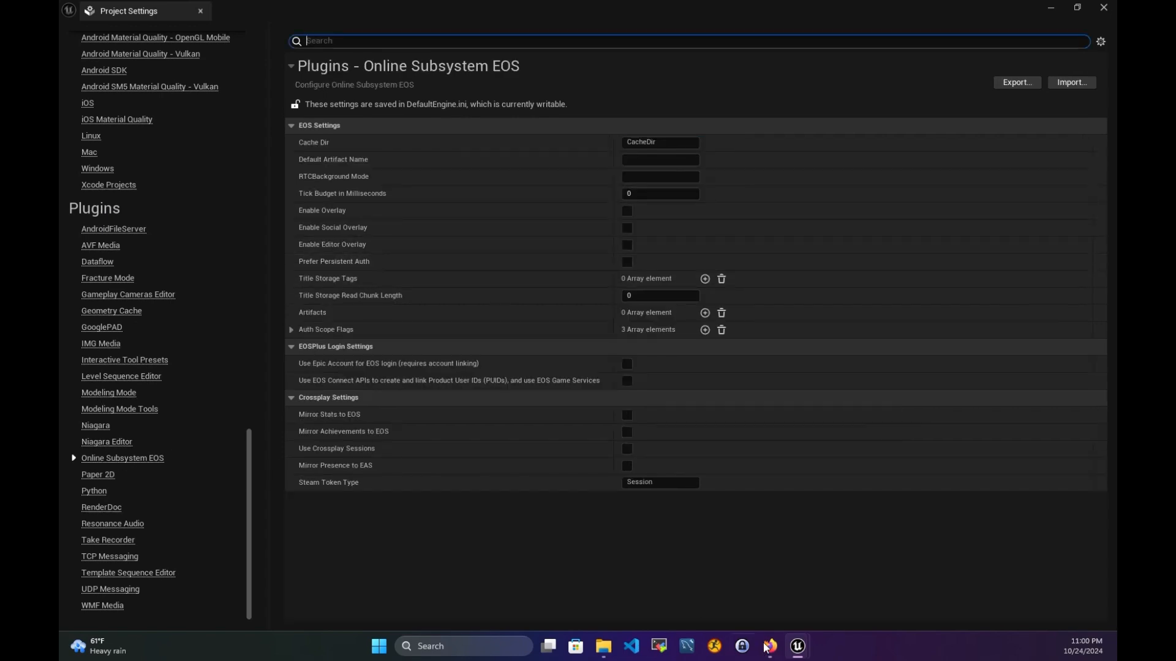
click(770, 646)
click(254, 15)
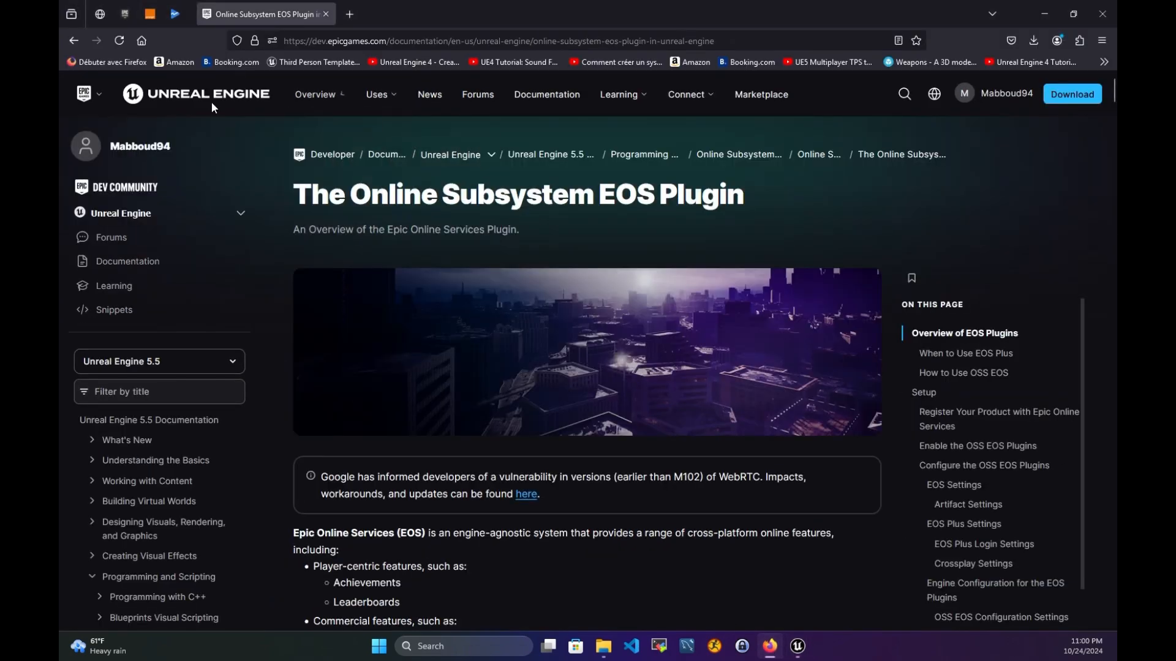
- Switch the Online Subsystem EOS documentation to the Unreal Engine 5.4 version
scroll(547, 463, down, 5)
scroll(547, 464, down, 3)
scroll(547, 464, up, 10)
click(178, 367)
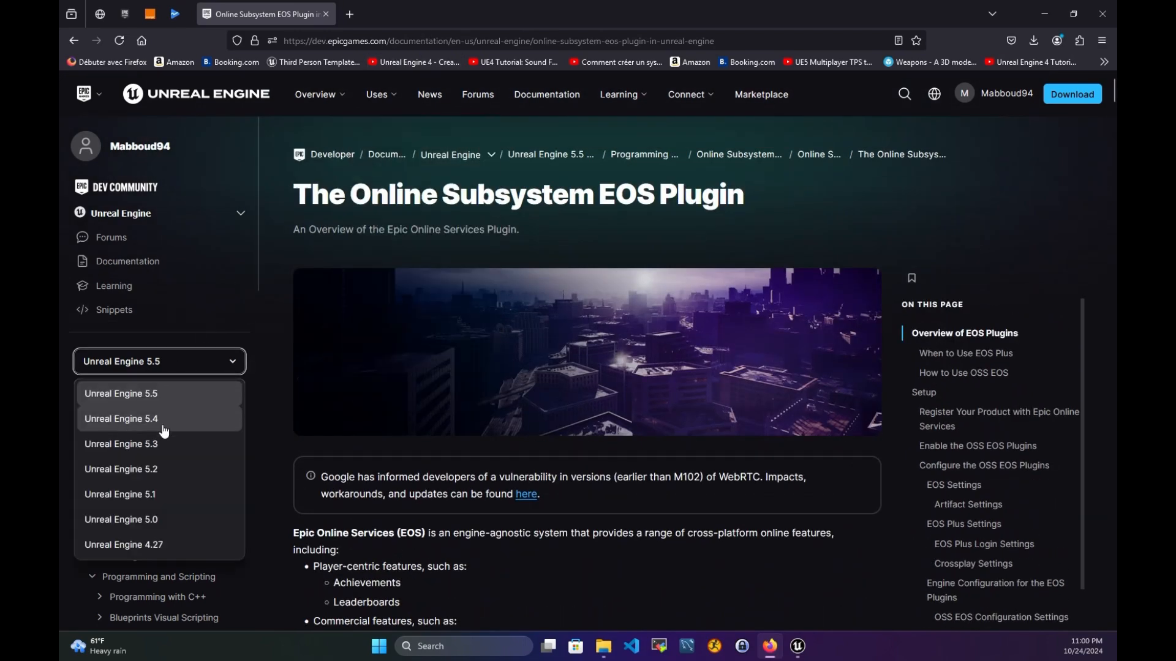
click(164, 420)
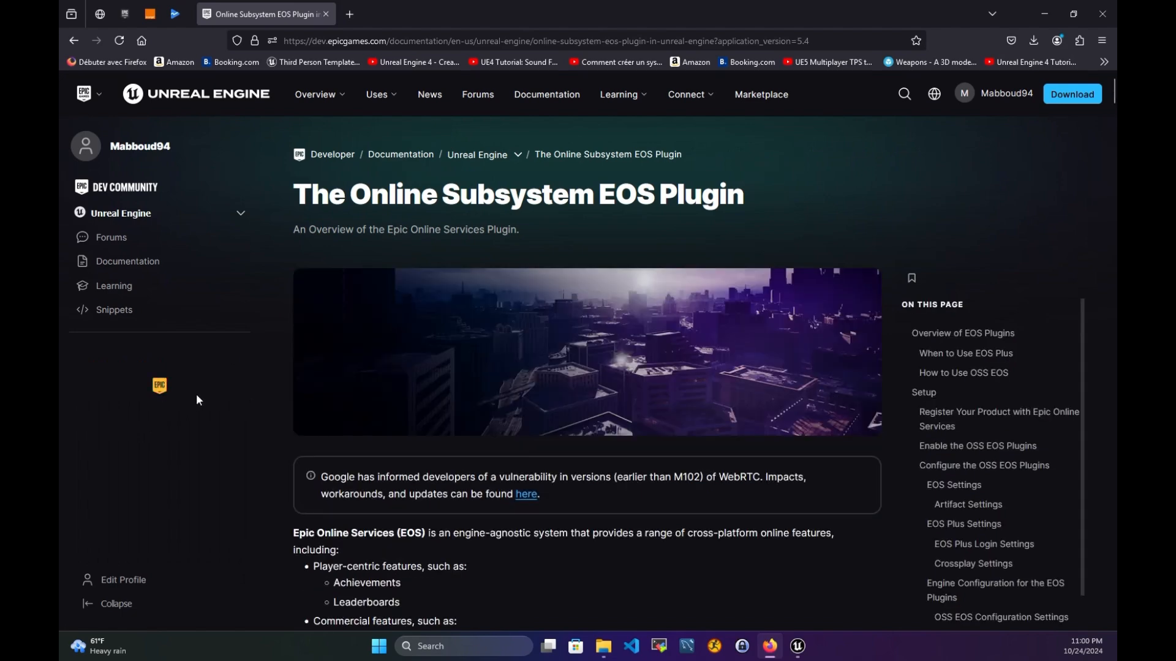
- Scroll down the 5.4 EOS docs, briefly checking the Project Settings window and level
drag(402, 195, 744, 195)
scroll(623, 318, down, 3)
scroll(535, 409, down, 8)
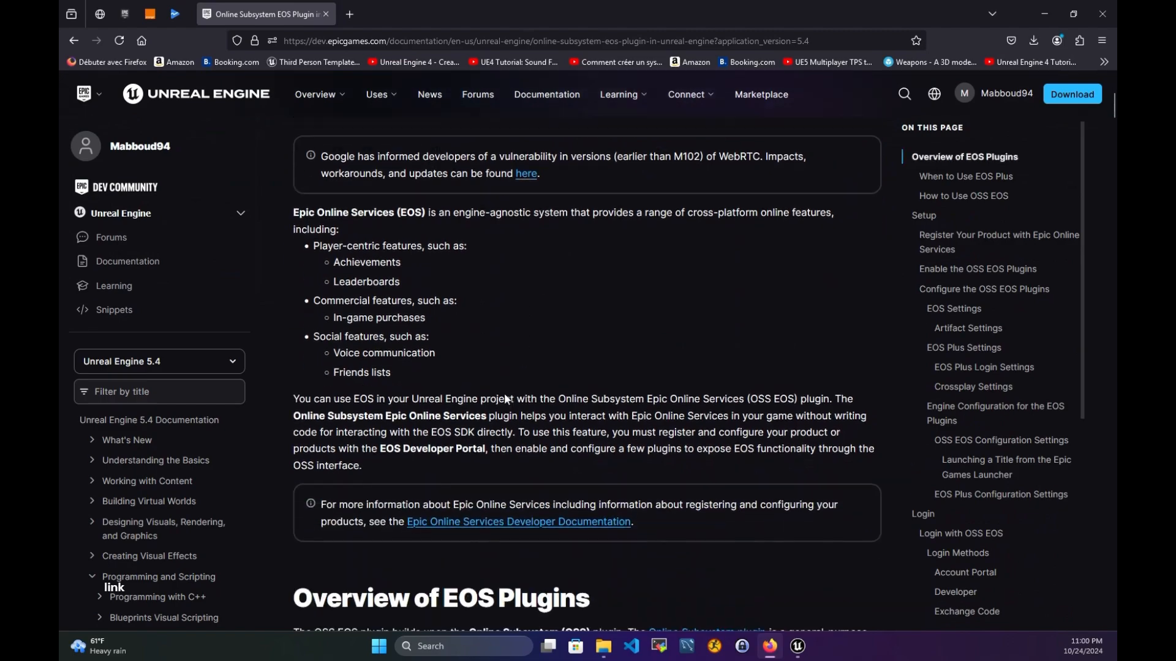
scroll(530, 352, down, 9)
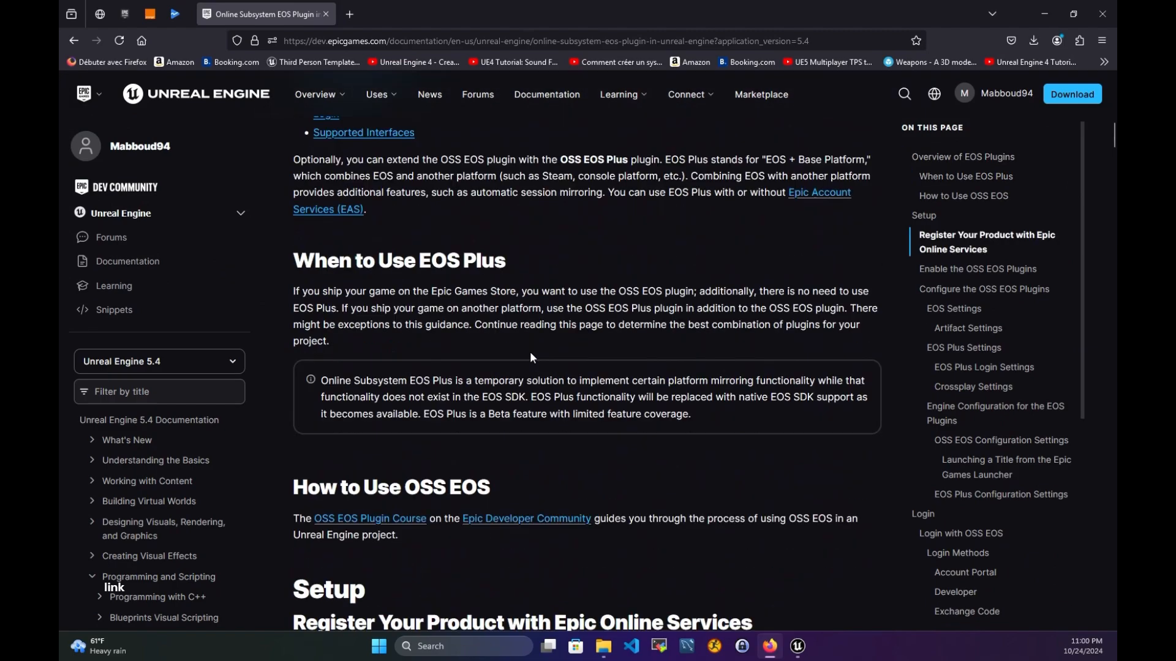
scroll(533, 316, down, 10)
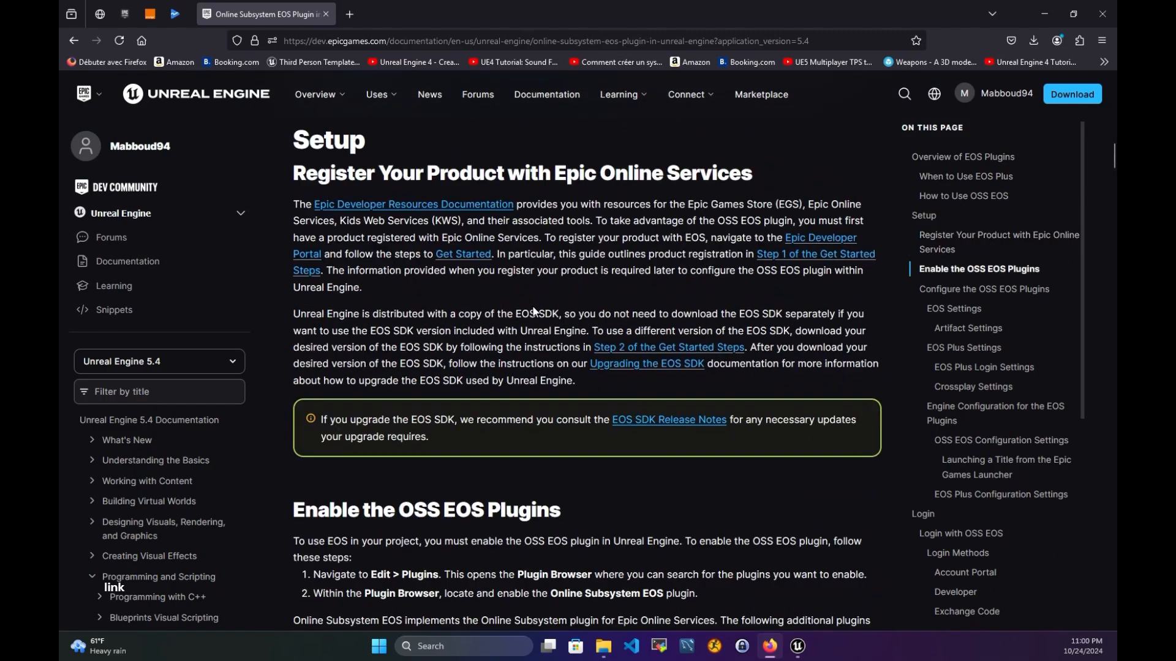
scroll(527, 319, down, 5)
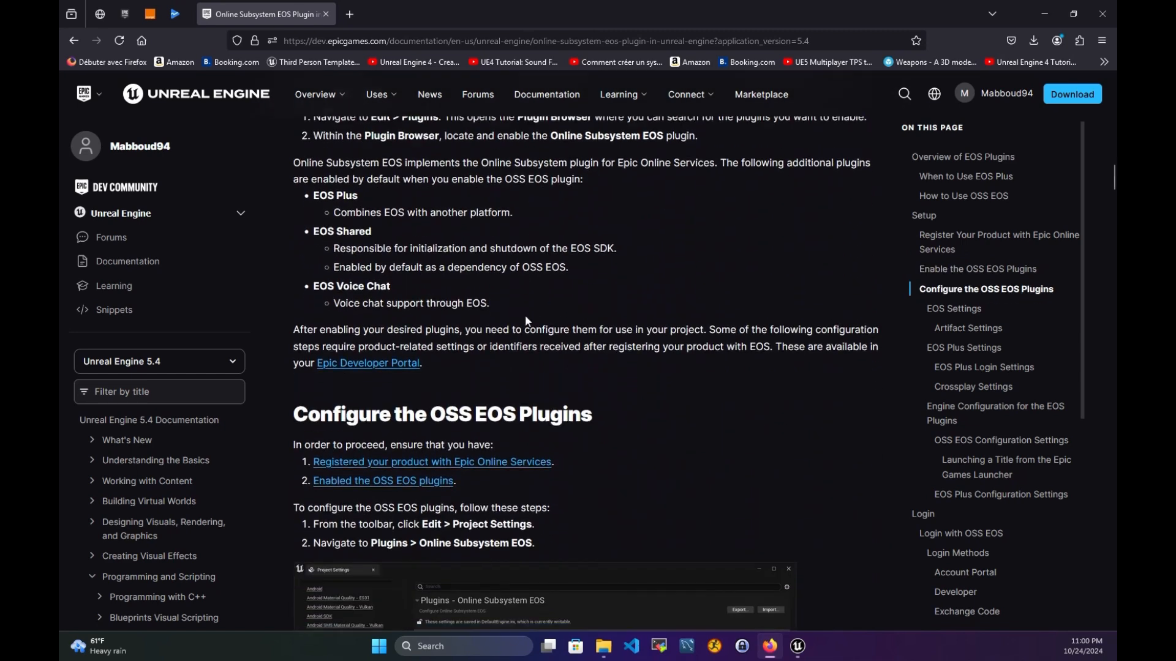
scroll(551, 313, down, 2)
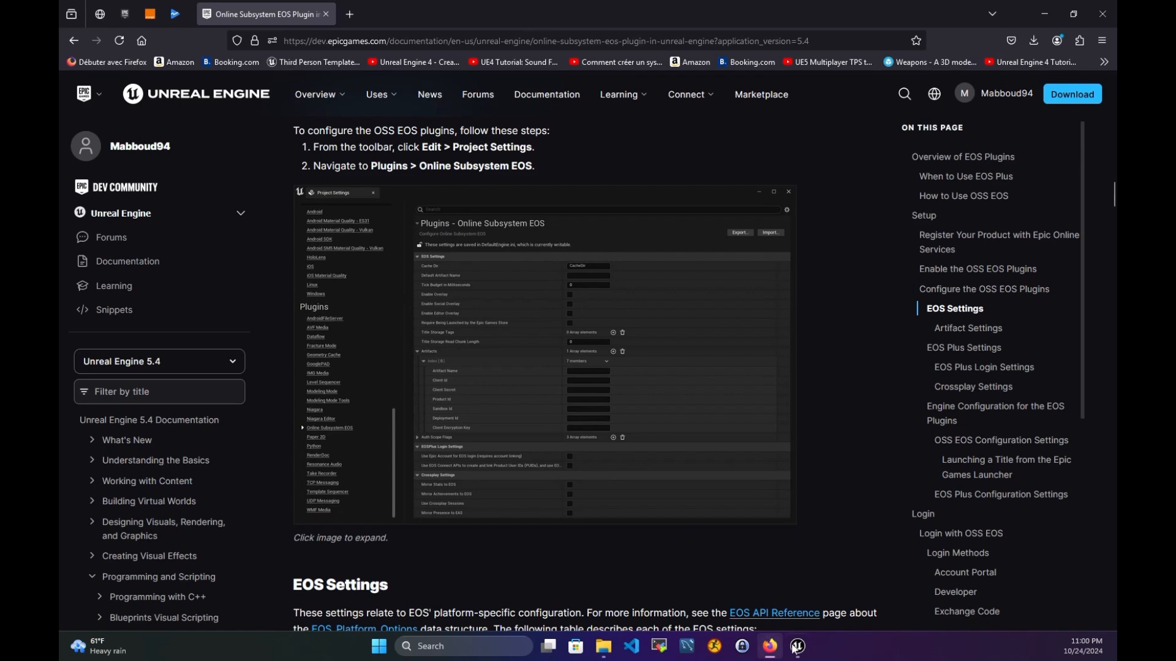
mouse_move(797, 647)
click(876, 575)
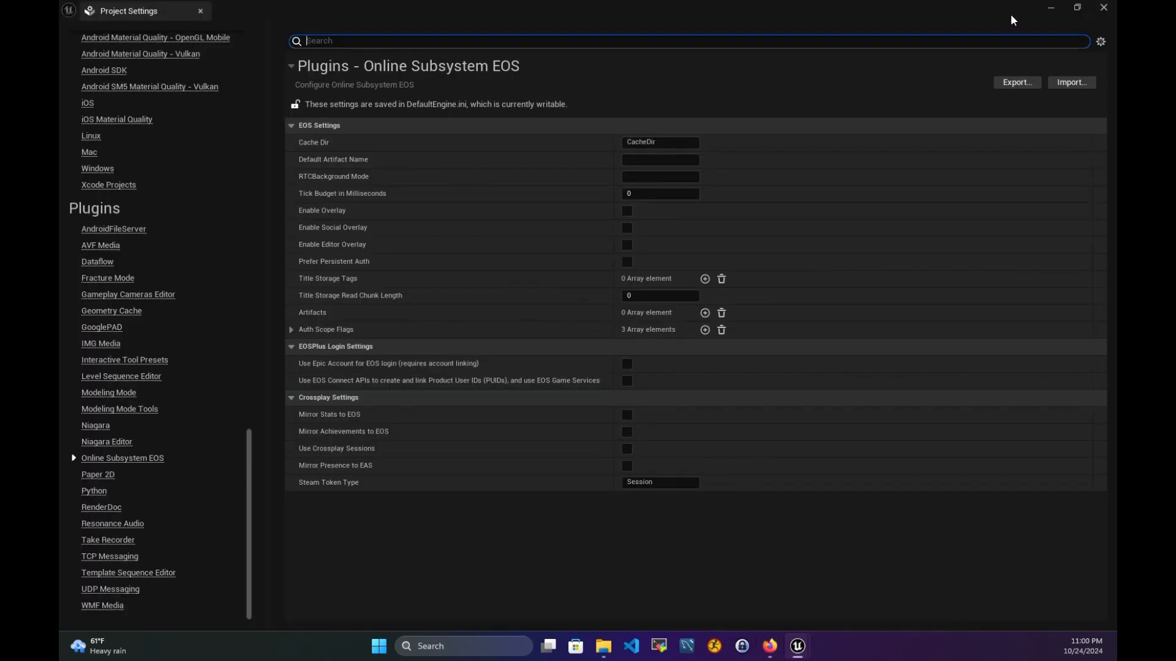
click(1051, 8)
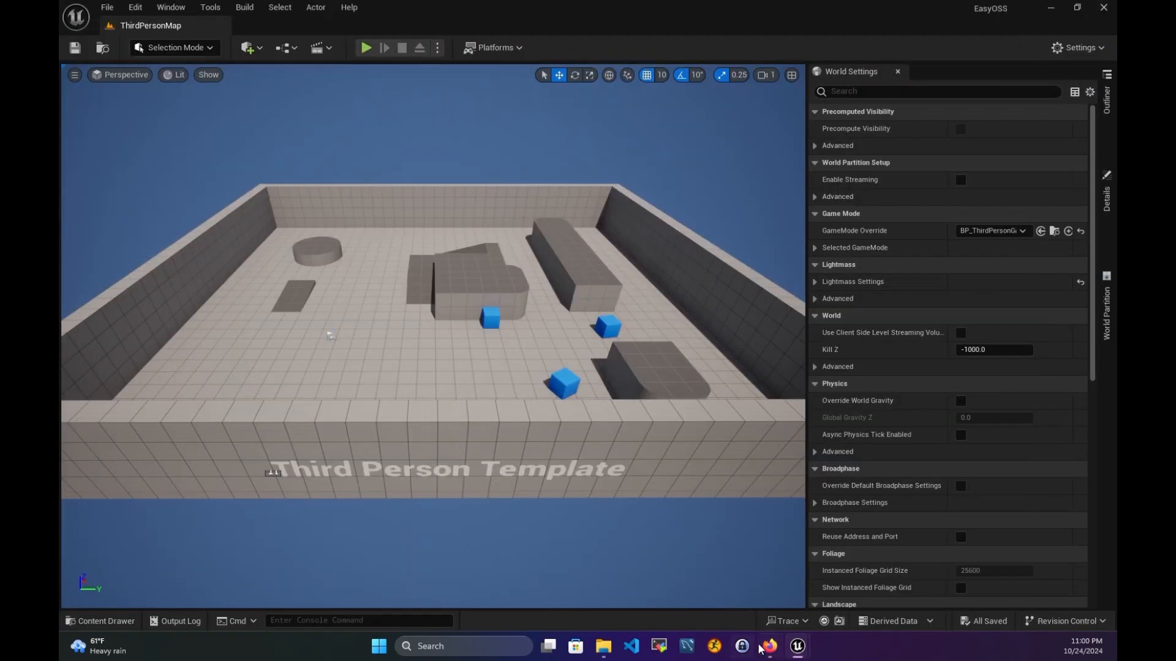
click(768, 646)
- Find the Artifact Settings table listing Client ID, Client Secret, Product ID and Sandbox ID
scroll(478, 455, down, 3)
scroll(449, 432, down, 3)
scroll(363, 279, down, 2)
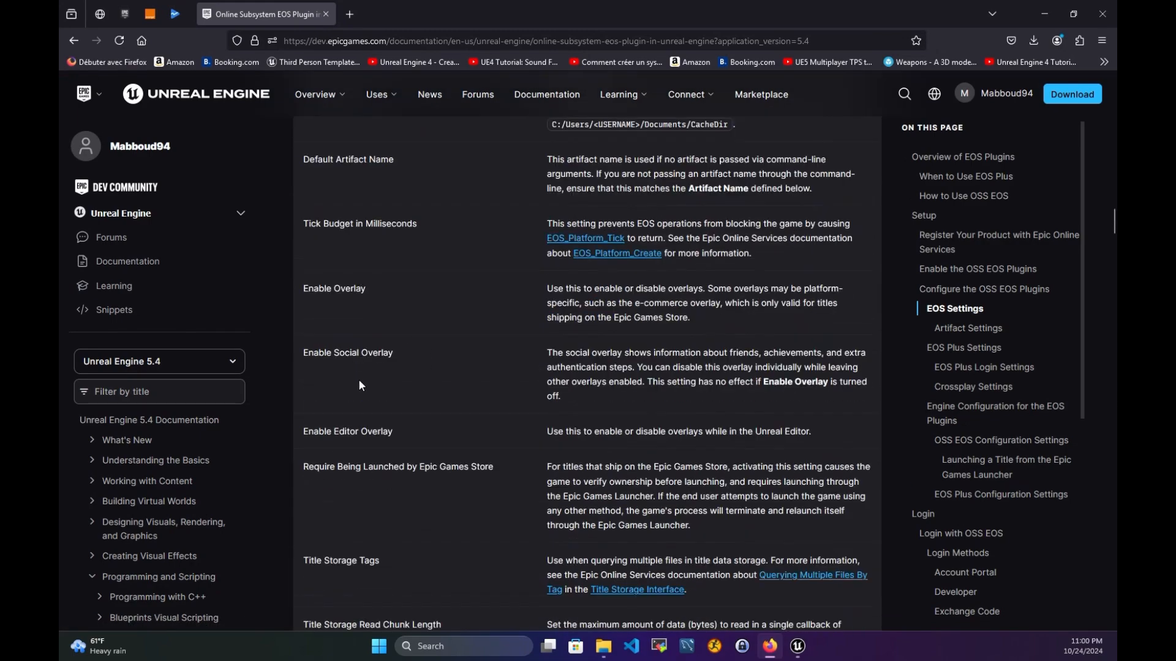
scroll(353, 376, down, 7)
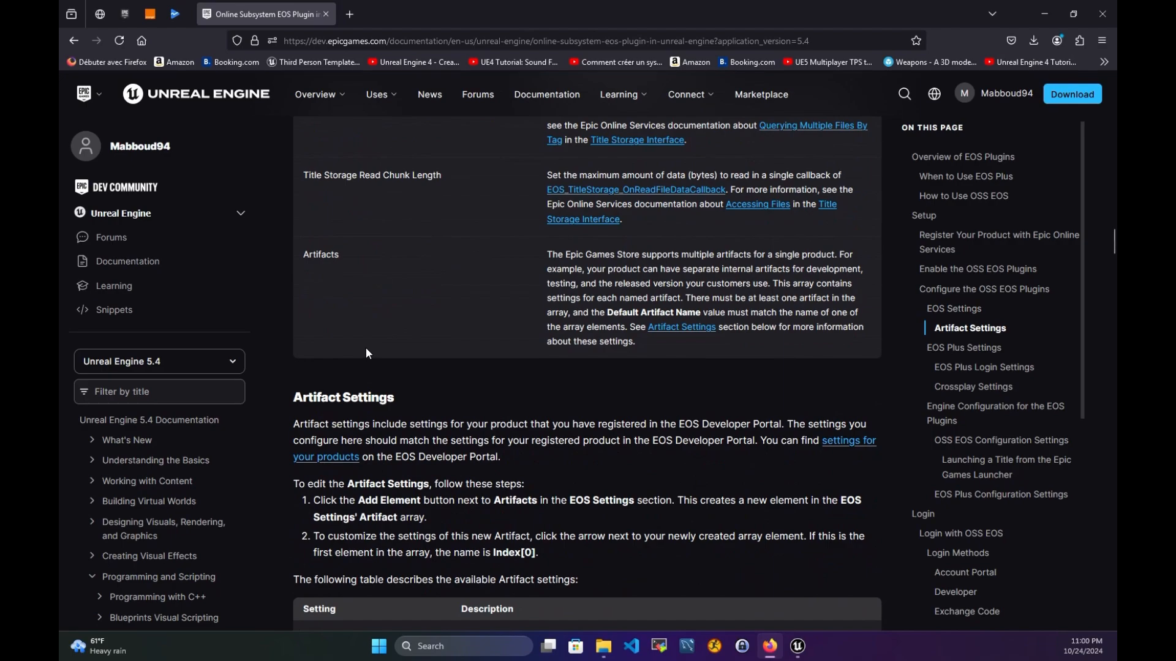
scroll(368, 353, down, 12)
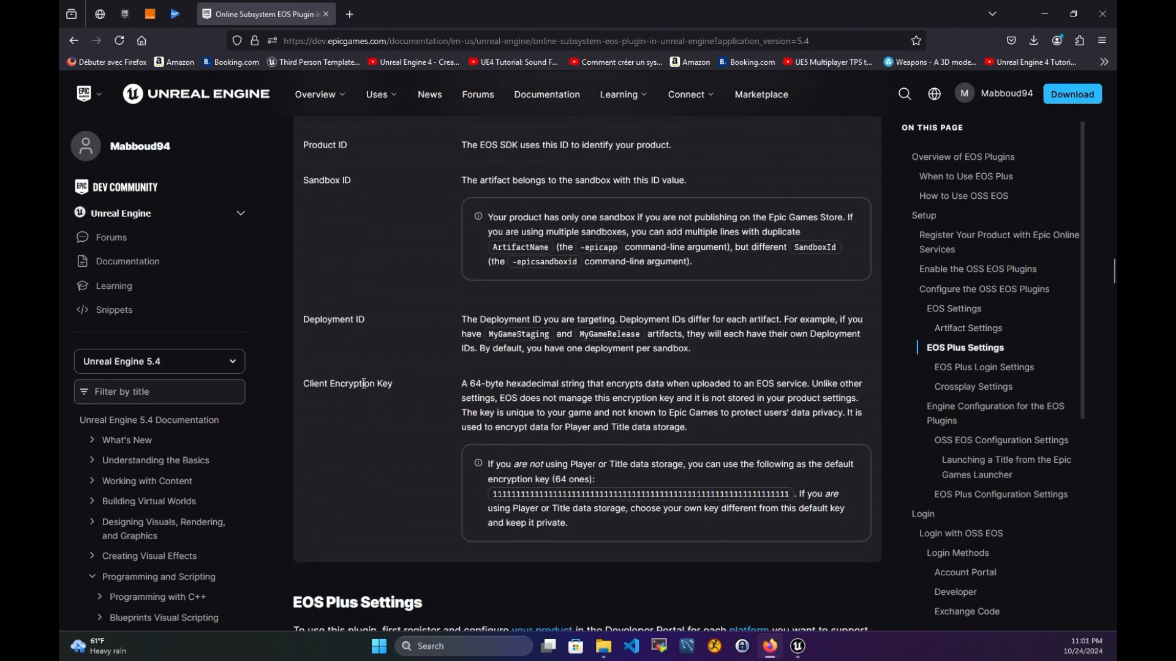
scroll(364, 384, down, 8)
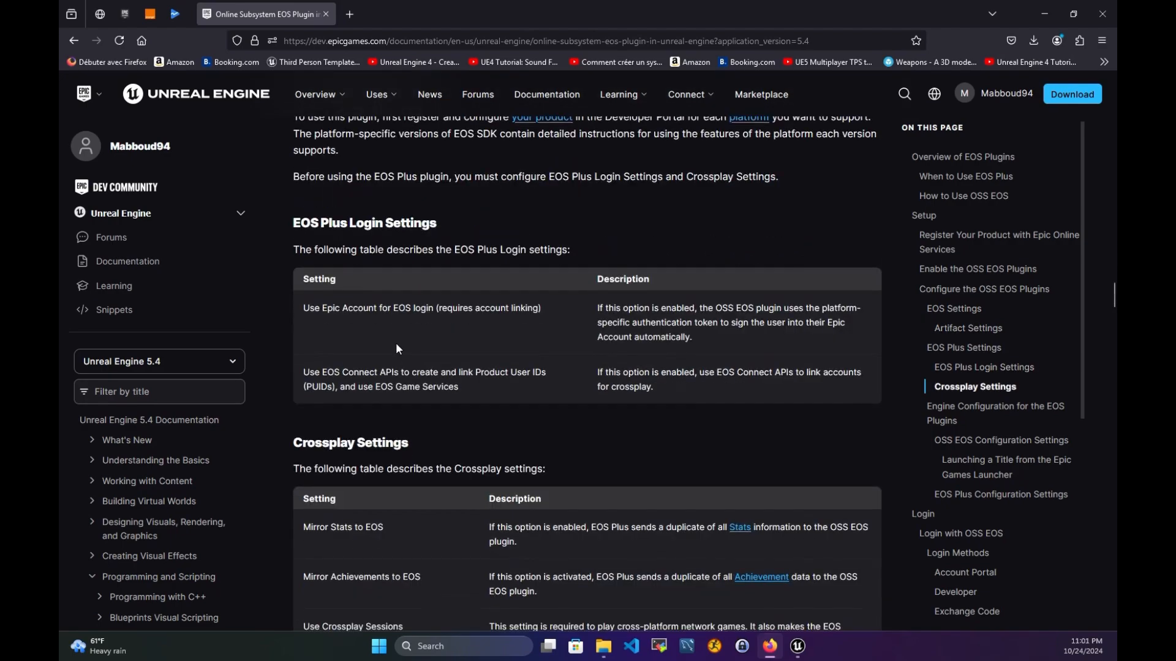
scroll(398, 355, down, 8)
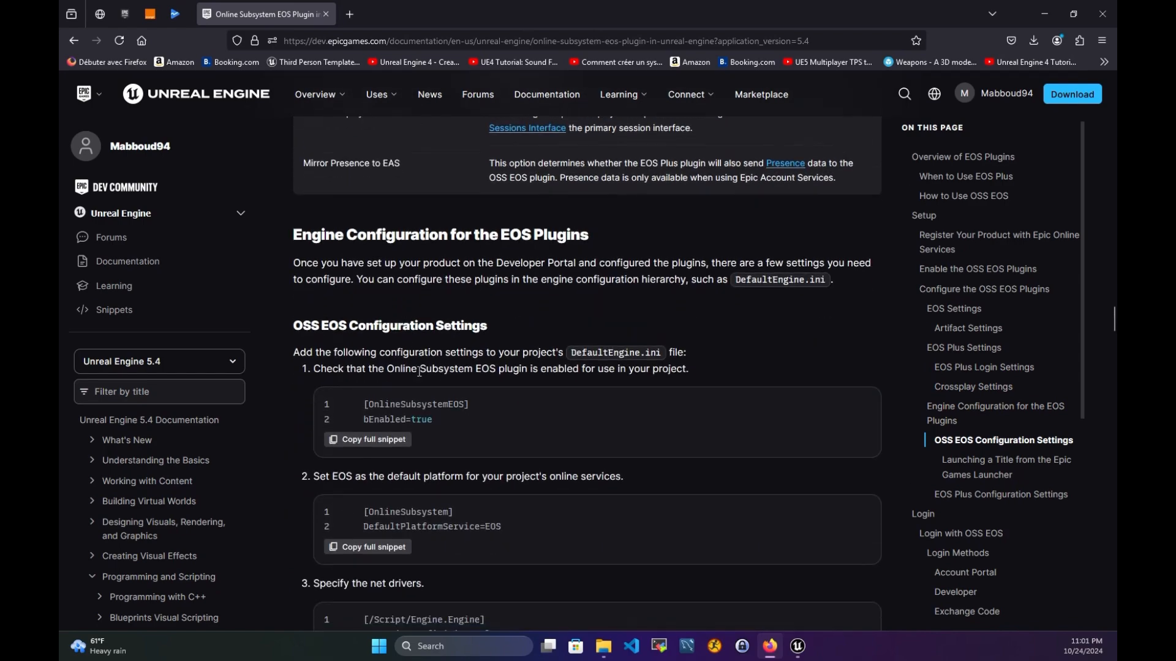
scroll(419, 372, down, 1)
scroll(438, 346, up, 7)
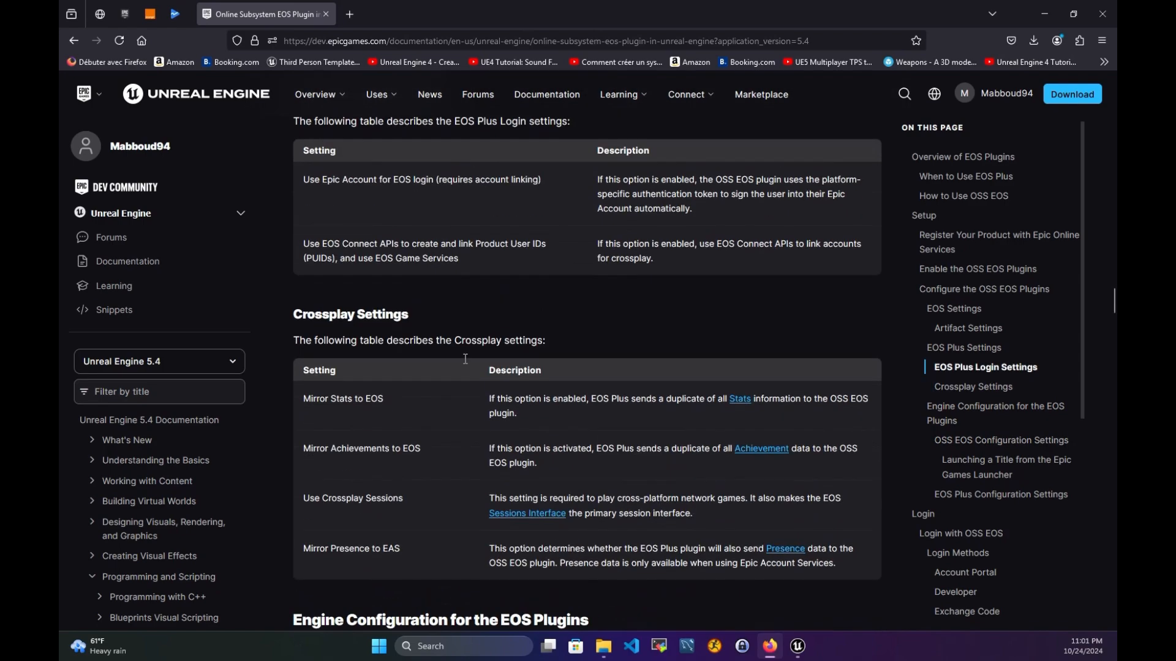
scroll(593, 452, up, 19)
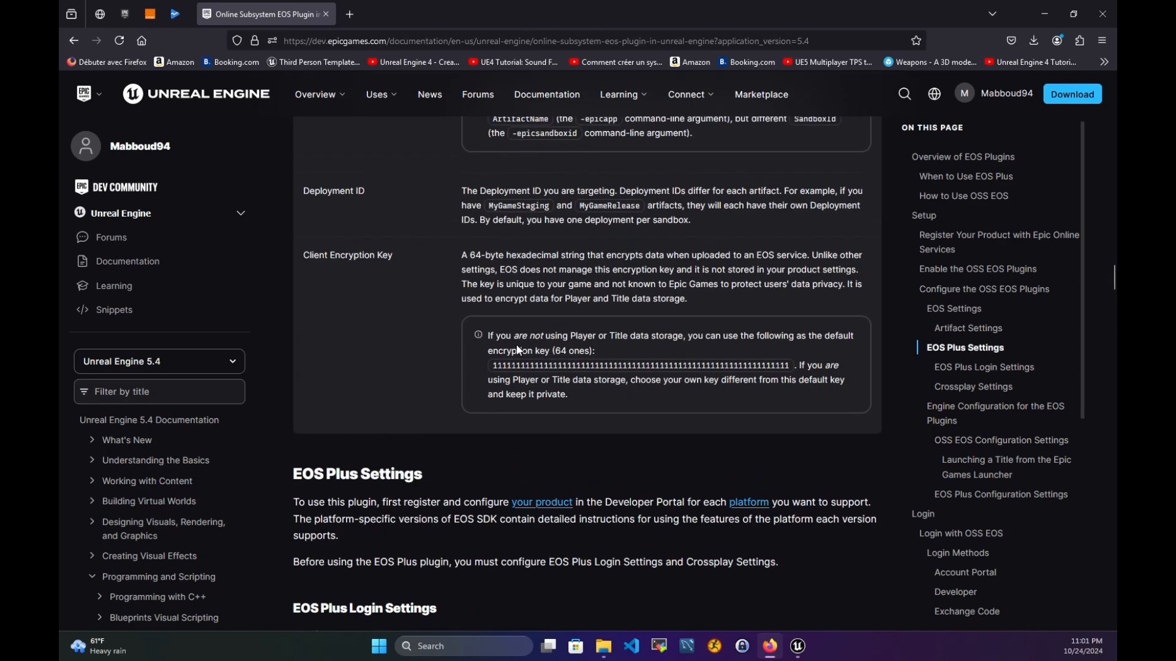
scroll(480, 396, down, 2)
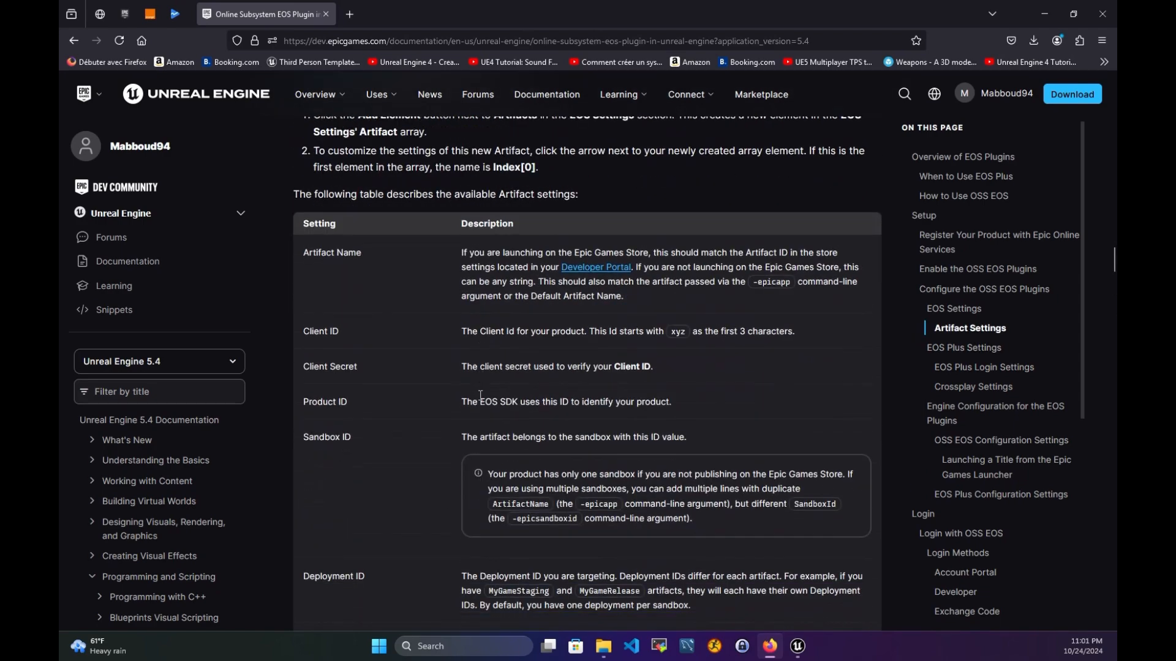
mouse_move(797, 646)
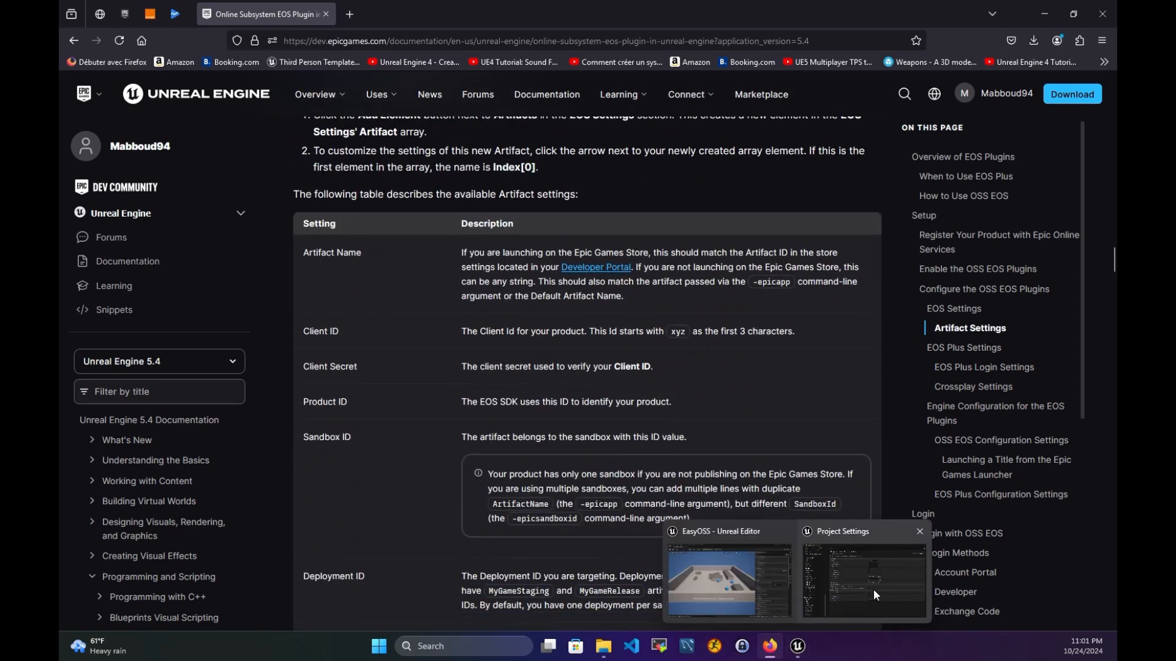
click(872, 567)
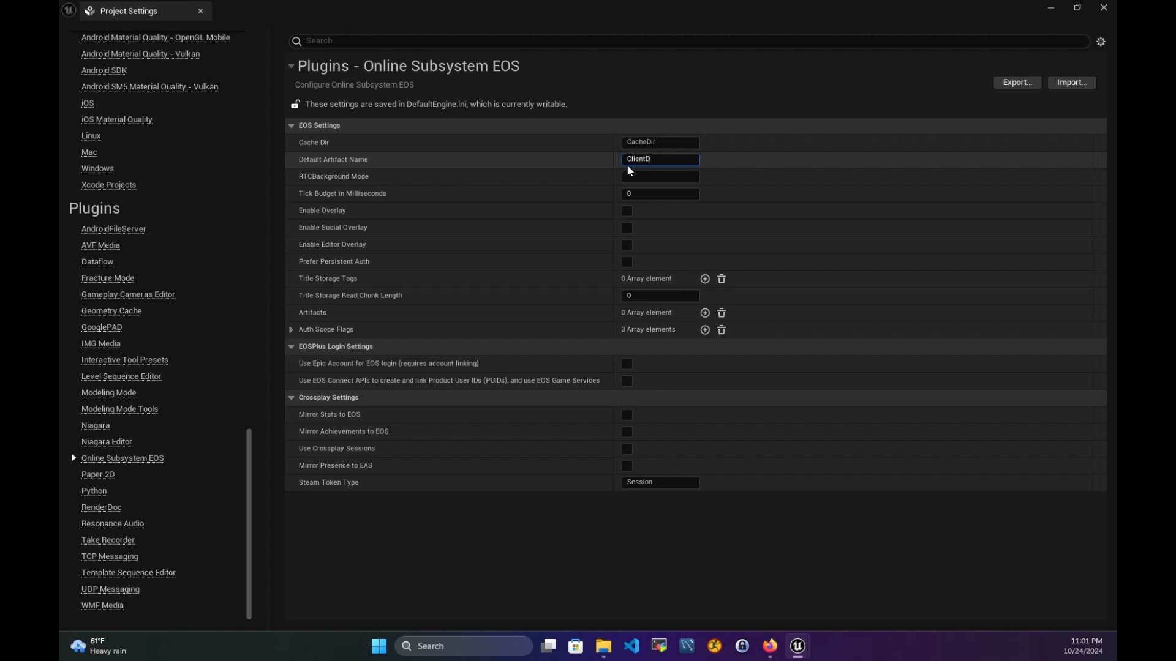
- Enter ClientDev as the Default Artifact Name and tick Enable Overlay
text(v)
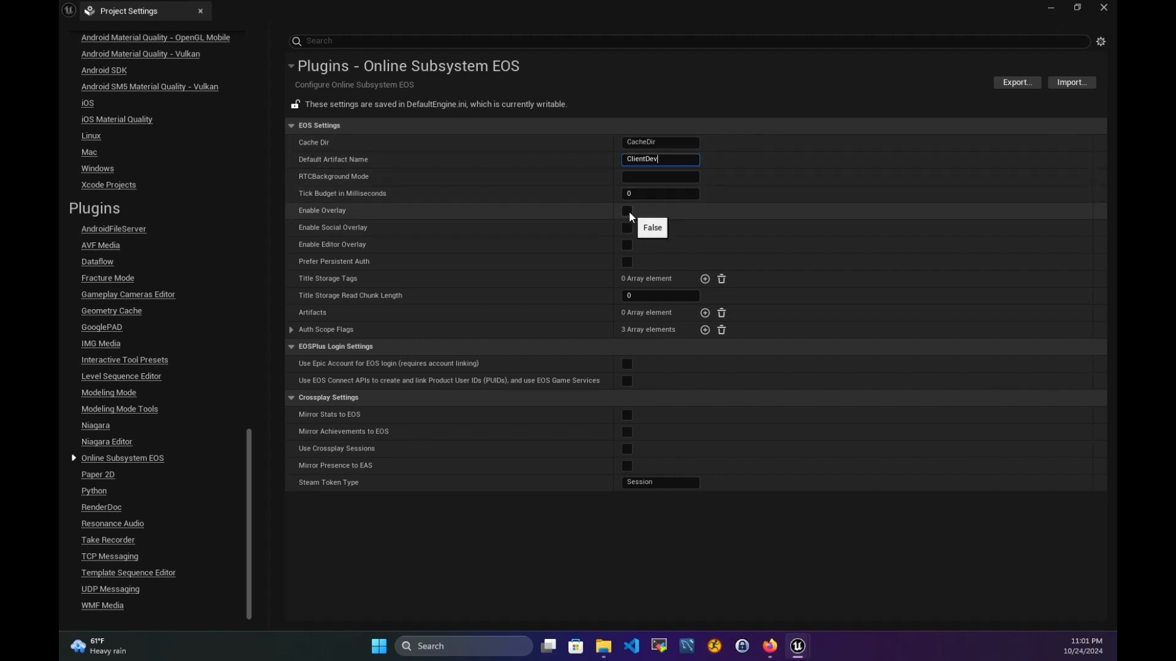
click(627, 212)
- Tick Enable Social Overlay, Enable Editor Overlay and Prefer Persistent Auth
click(627, 228)
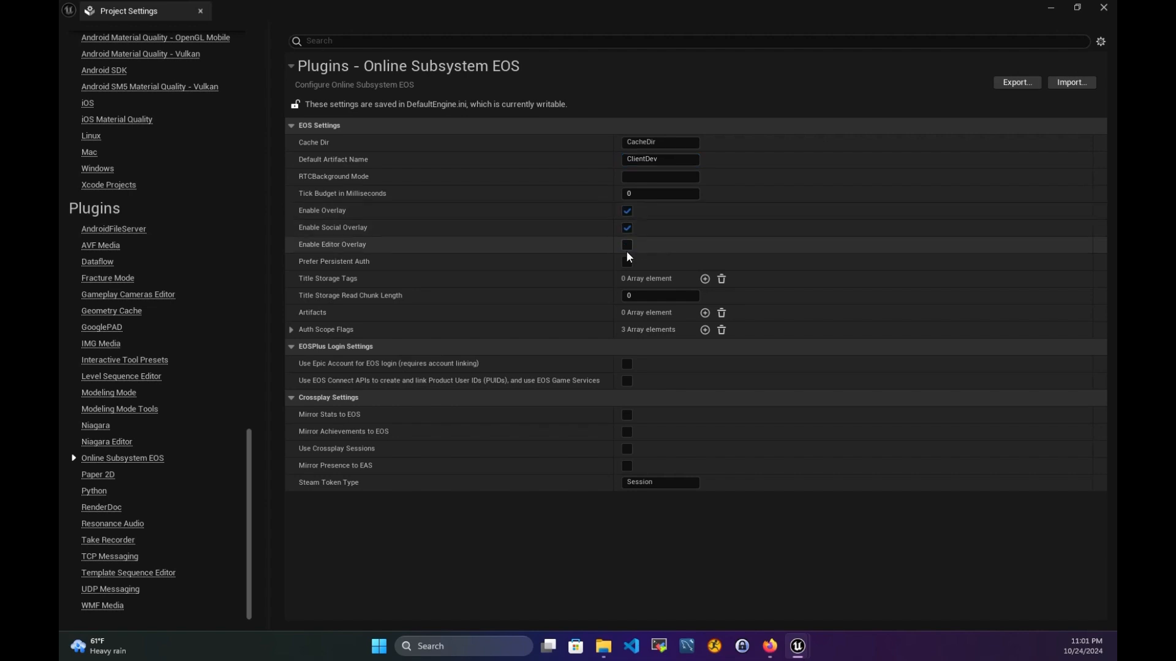
click(627, 245)
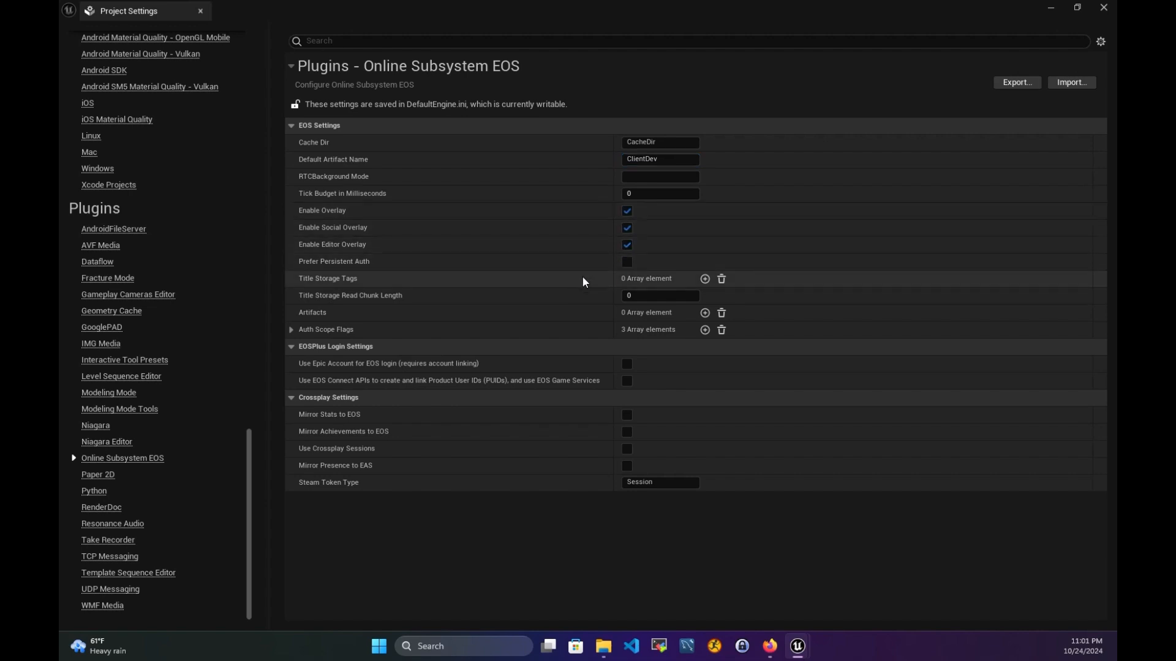
click(627, 262)
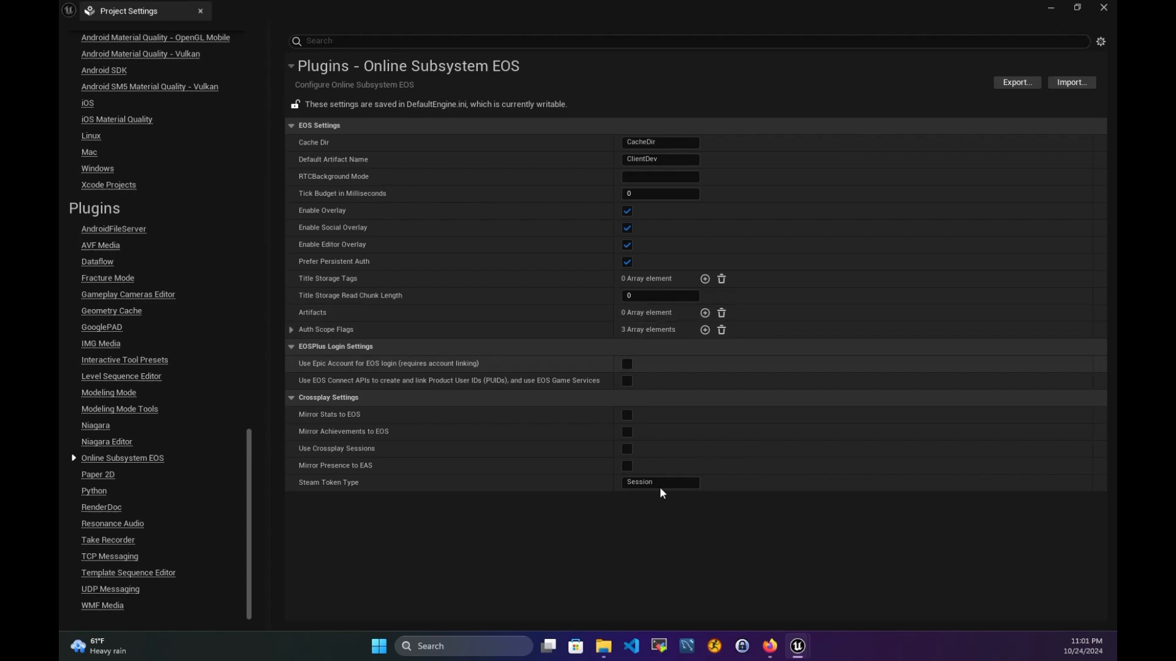
- Review the Dev Portal's product settings credentials (ClientDev client, Dev/Stage/Live sandboxes)
click(770, 645)
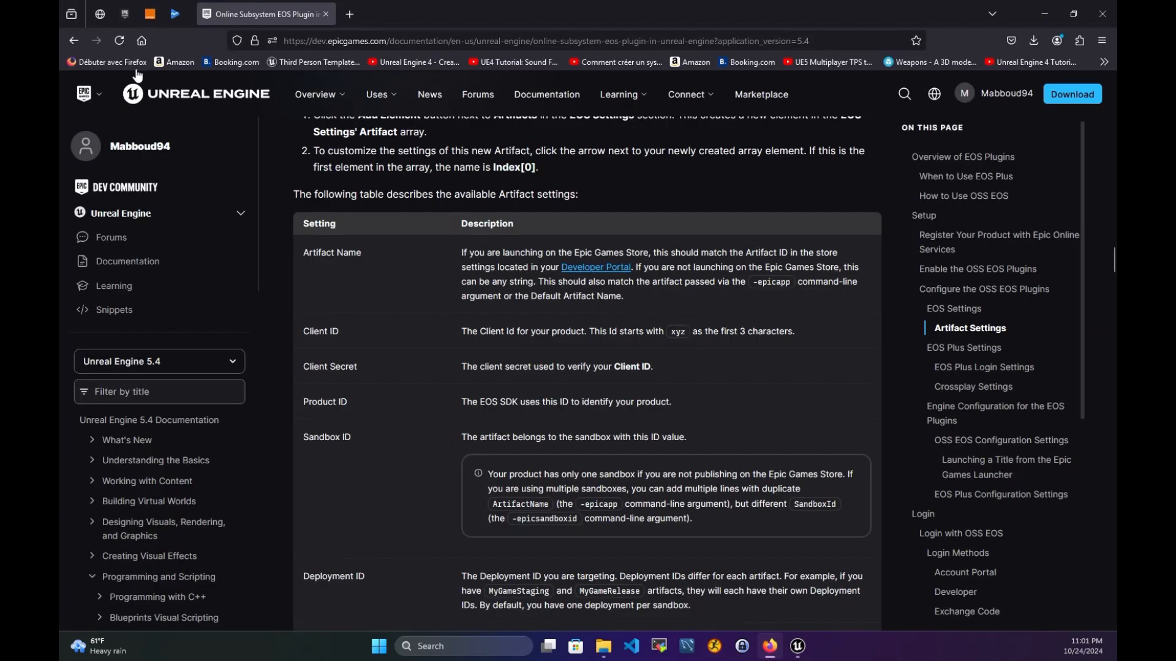
click(124, 14)
scroll(292, 409, down, 8)
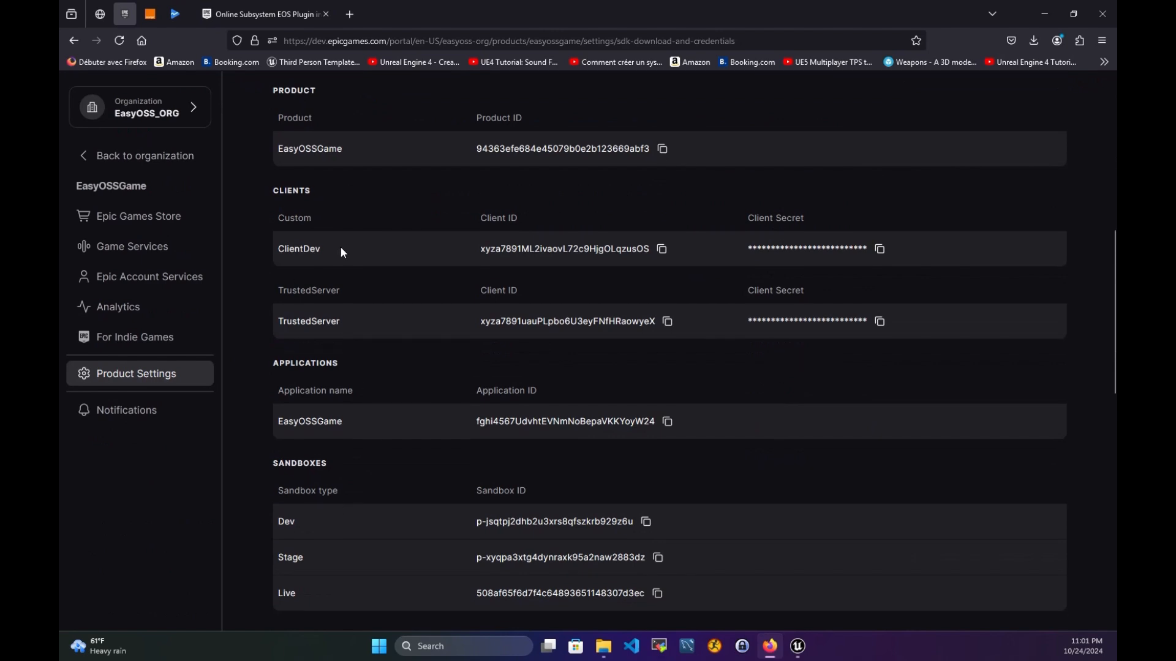
mouse_move(798, 649)
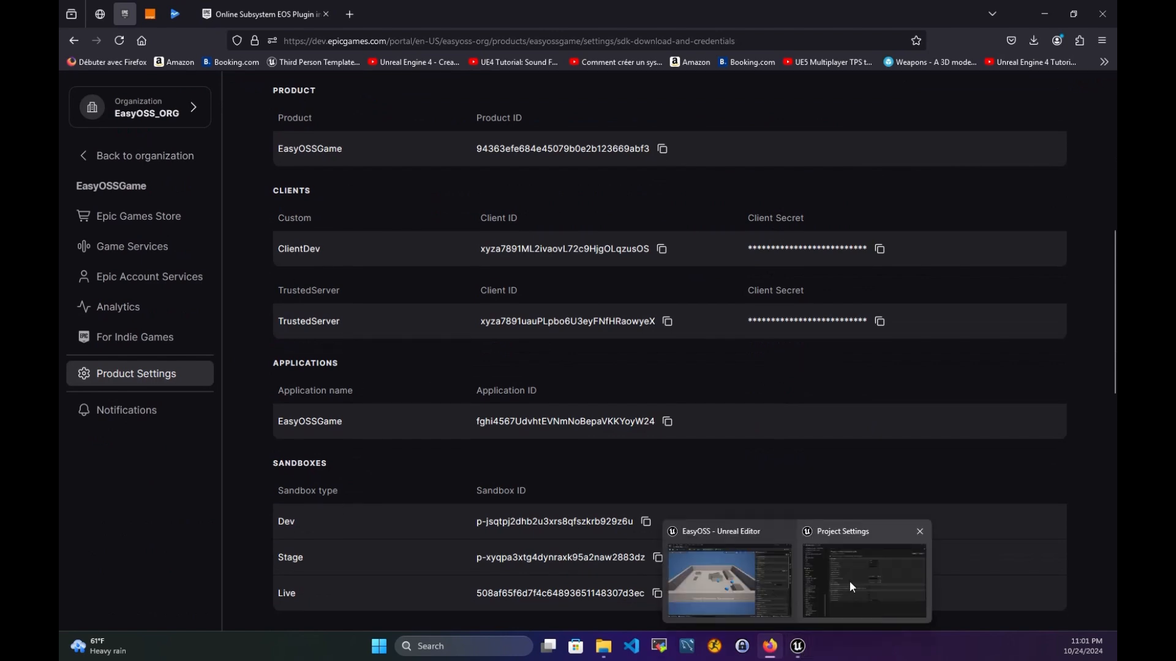
click(850, 582)
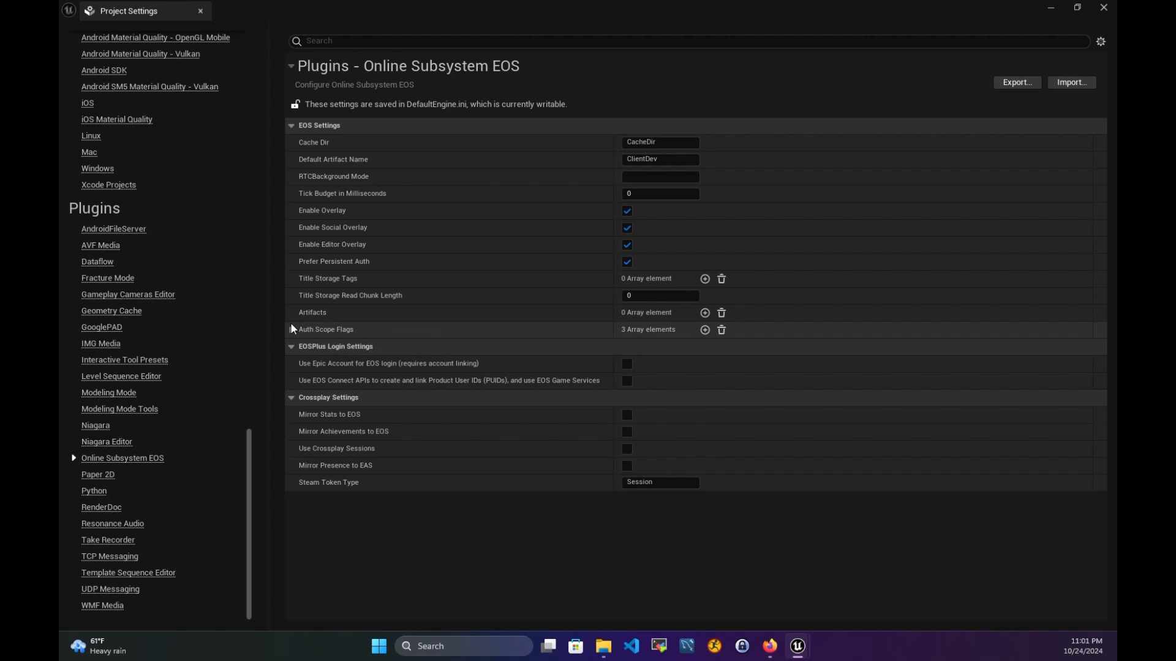
- Add an EOS artifact entry and paste ClientDev as its Artifact Name
click(705, 313)
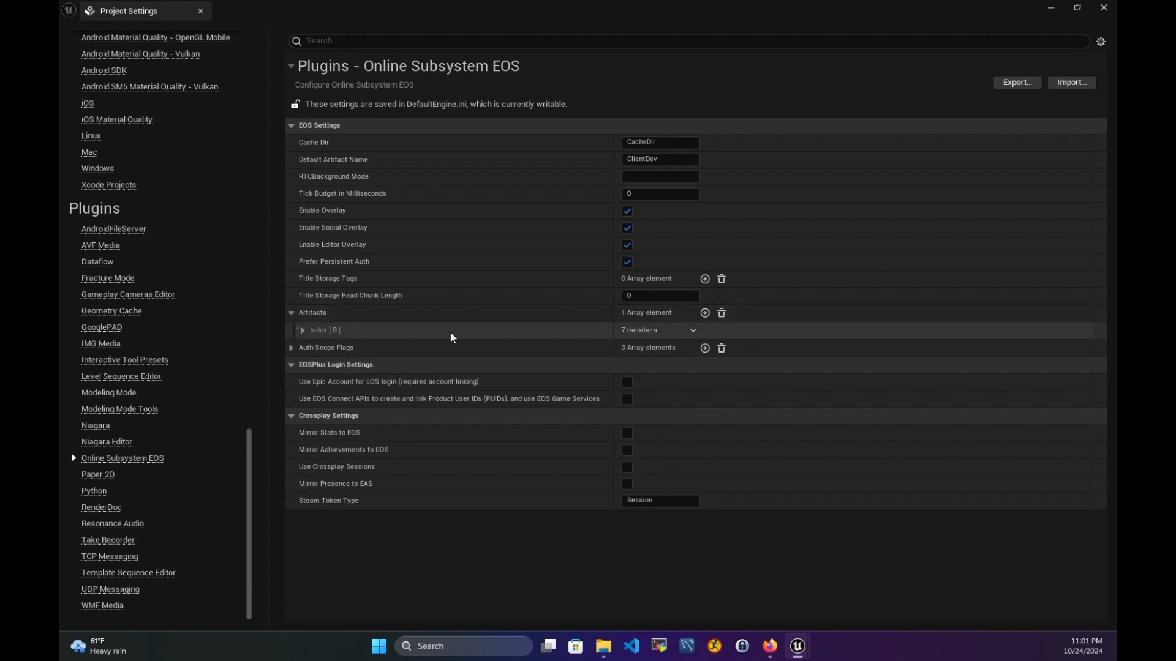
click(302, 330)
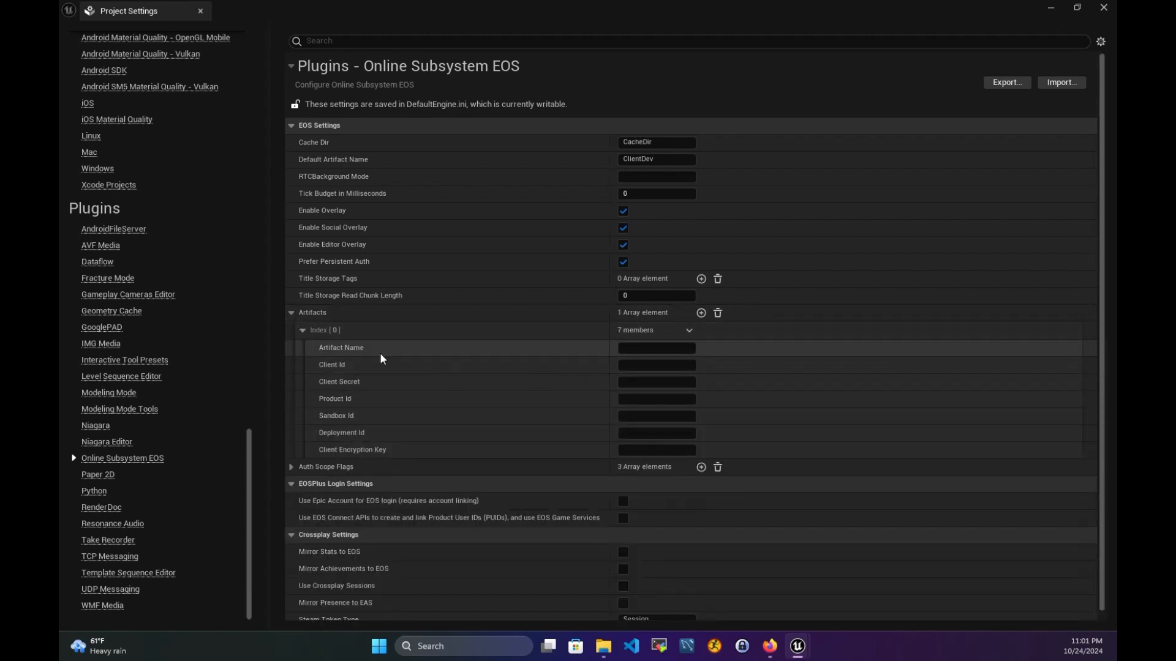
click(639, 160)
key(ctrl+c)
click(636, 348)
key(ctrl+v)
- Copy ClientDev's client ID from the Dev Portal into the artifact's Client Id
click(637, 365)
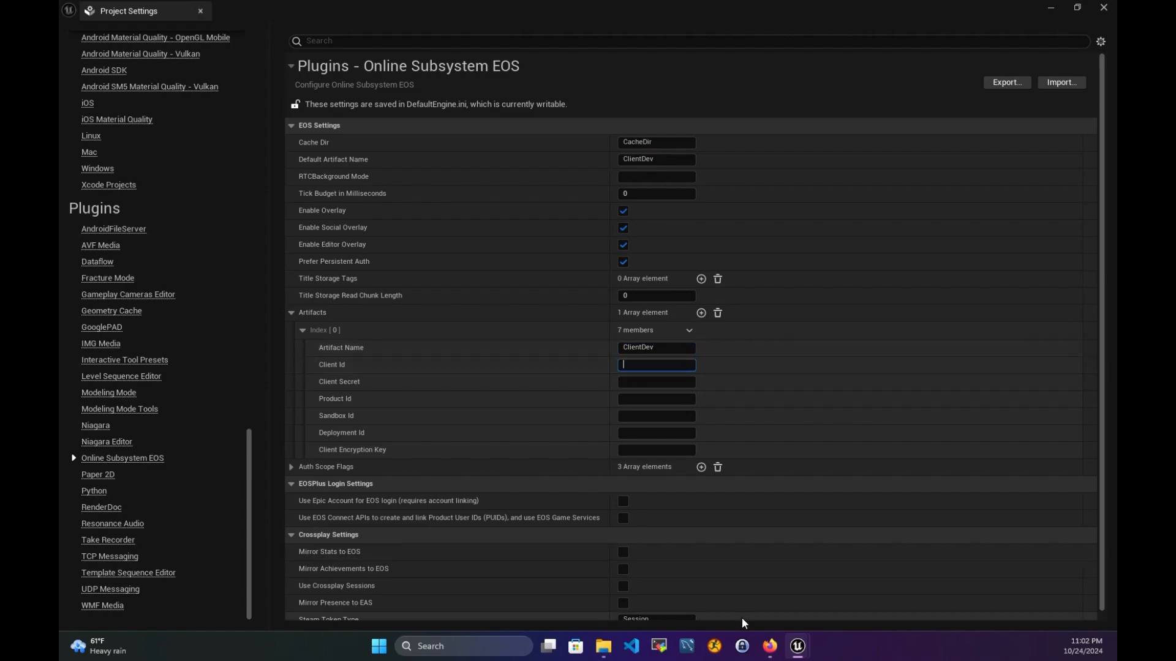
click(770, 646)
scroll(399, 380, up, 3)
scroll(401, 385, down, 4)
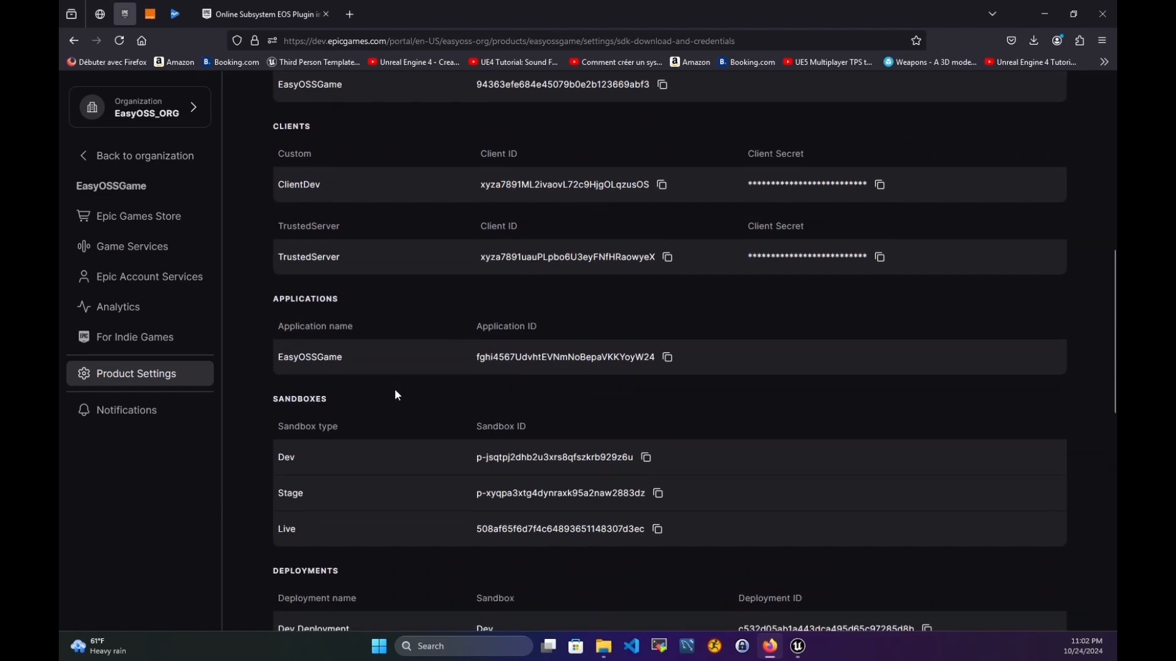
scroll(383, 367, up, 3)
scroll(373, 385, down, 7)
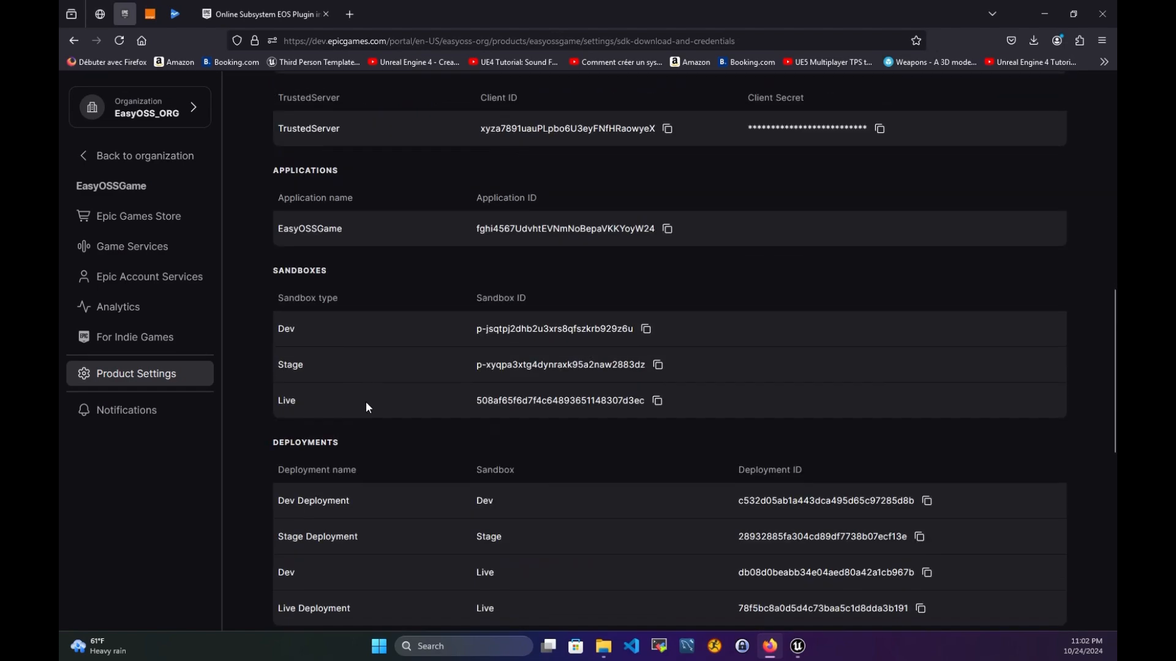
scroll(371, 379, up, 7)
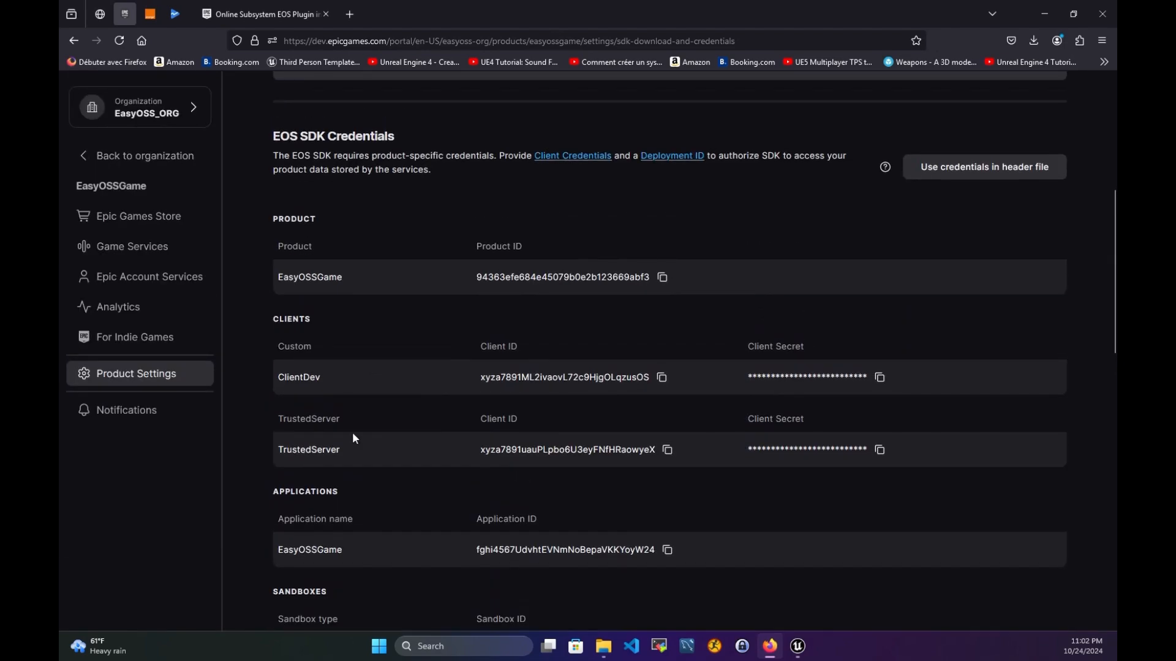
drag(329, 380, 283, 382)
click(663, 384)
mouse_move(797, 646)
click(864, 572)
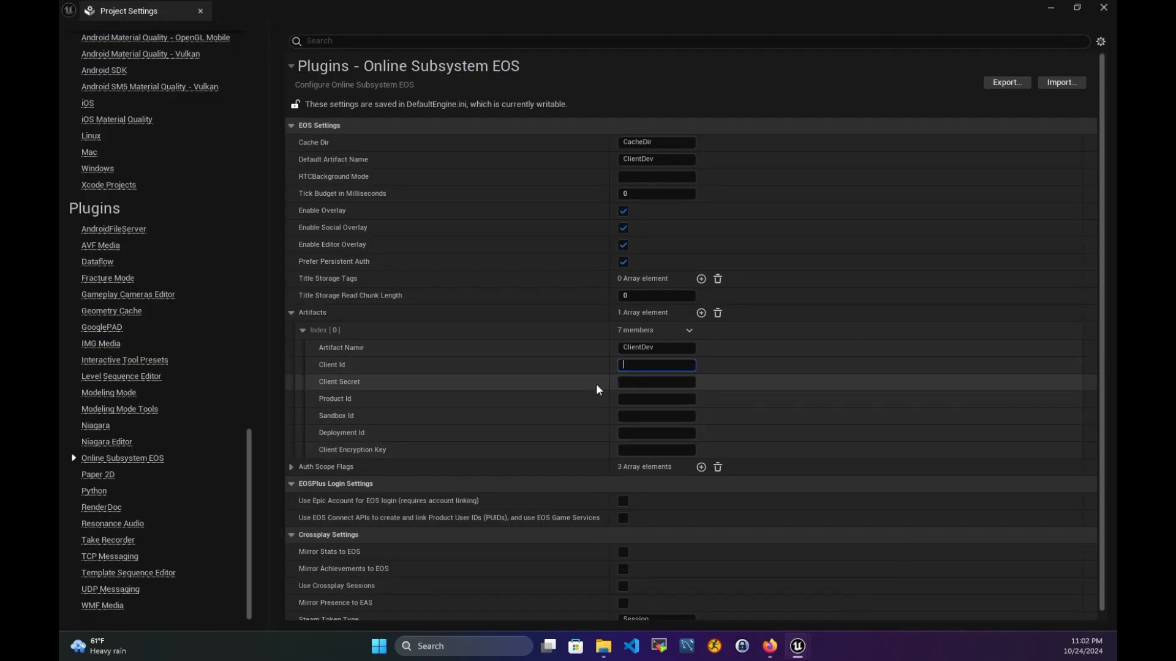
key(ctrl+v)
key(Return)
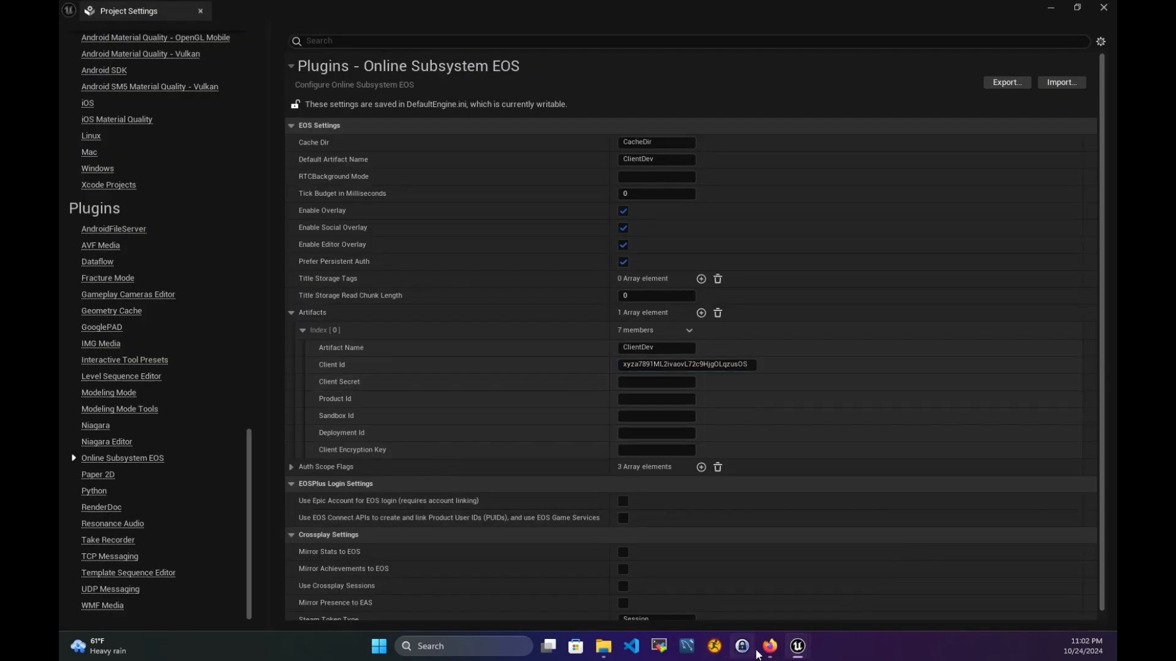
click(768, 646)
- Paste ClientDev's client secret from the portal into Client Secret
click(879, 378)
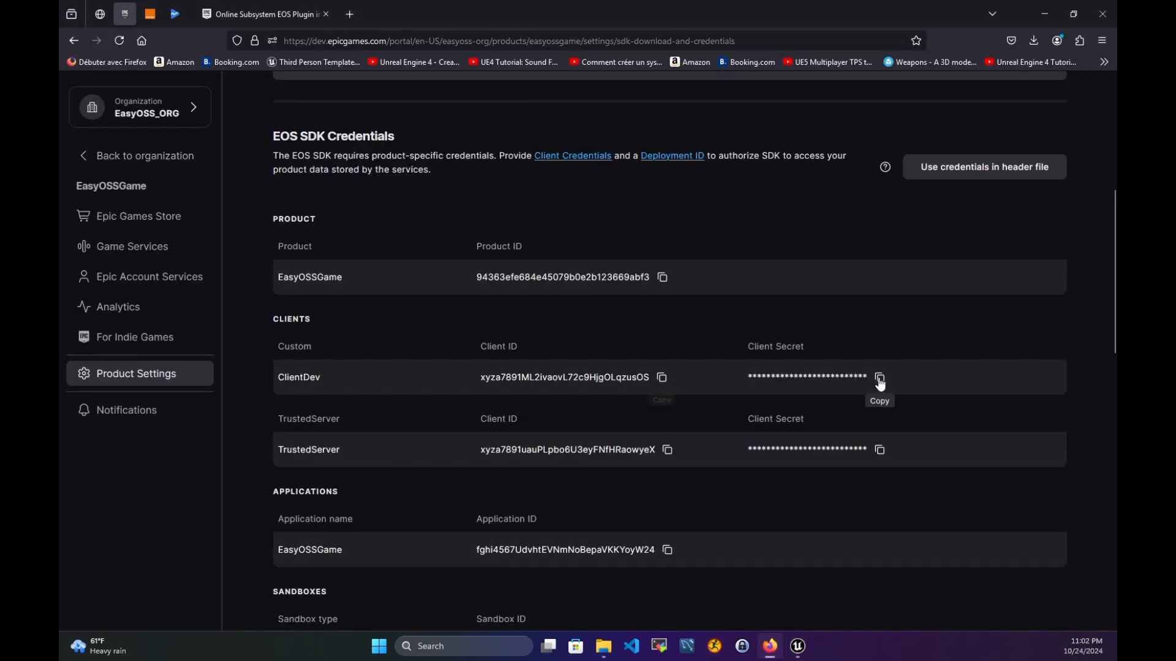
mouse_move(798, 646)
click(863, 570)
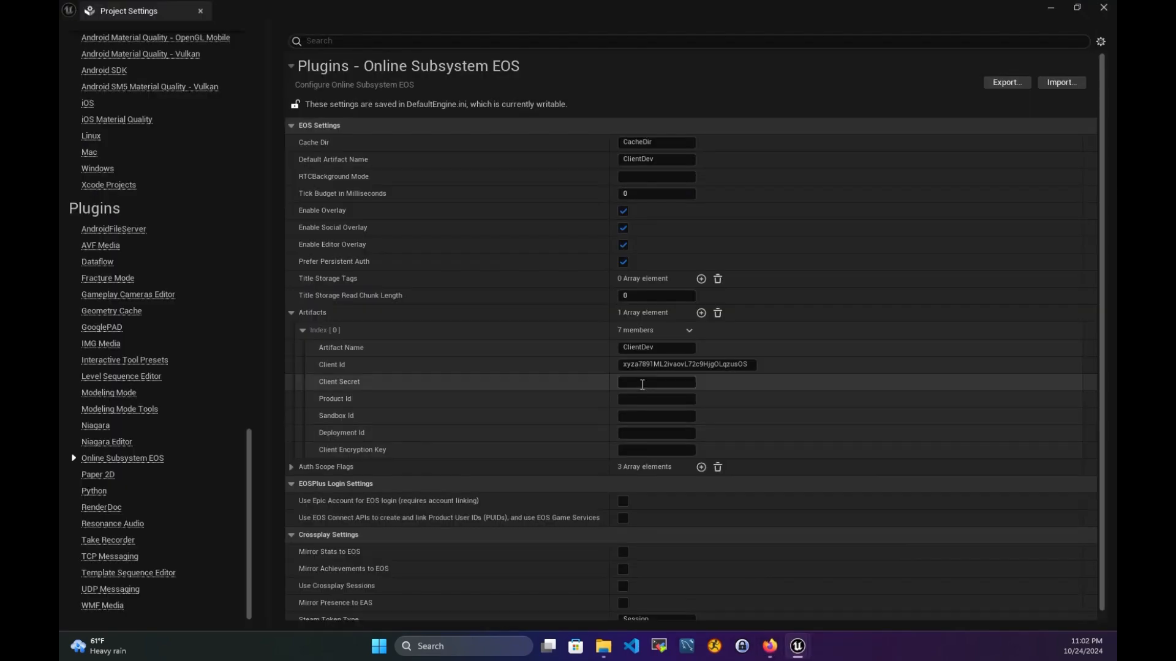
key(ctrl+v)
key(Return)
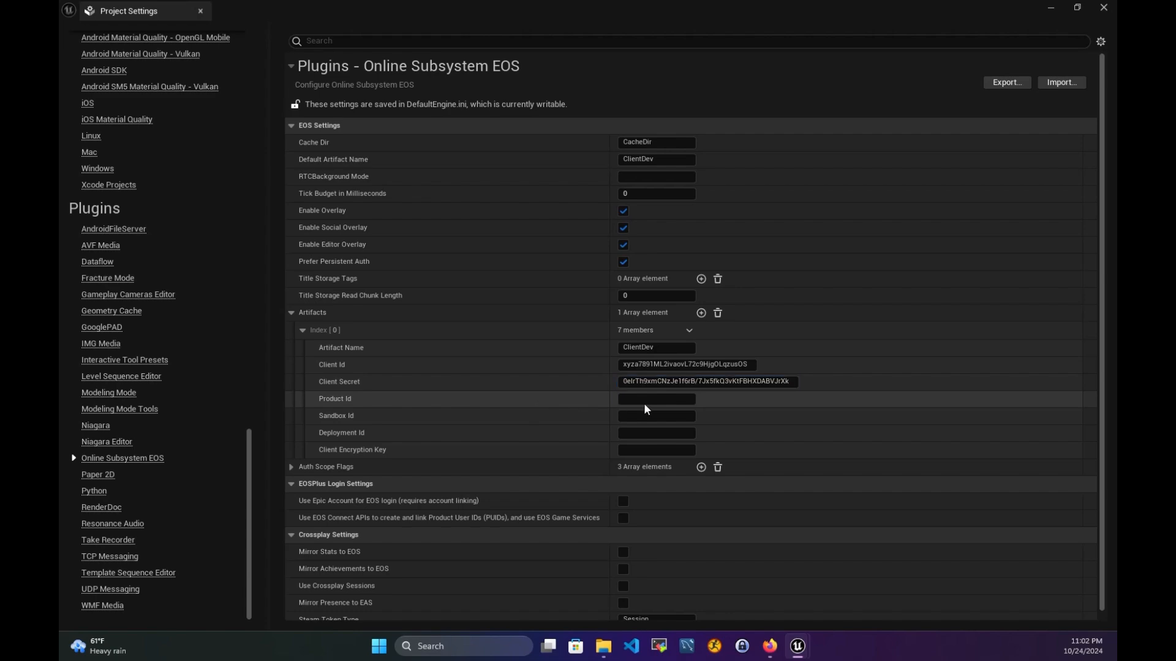
- Copy the EasyOSSGame product ID into the artifact's Product Id field
scroll(482, 372, up, 3)
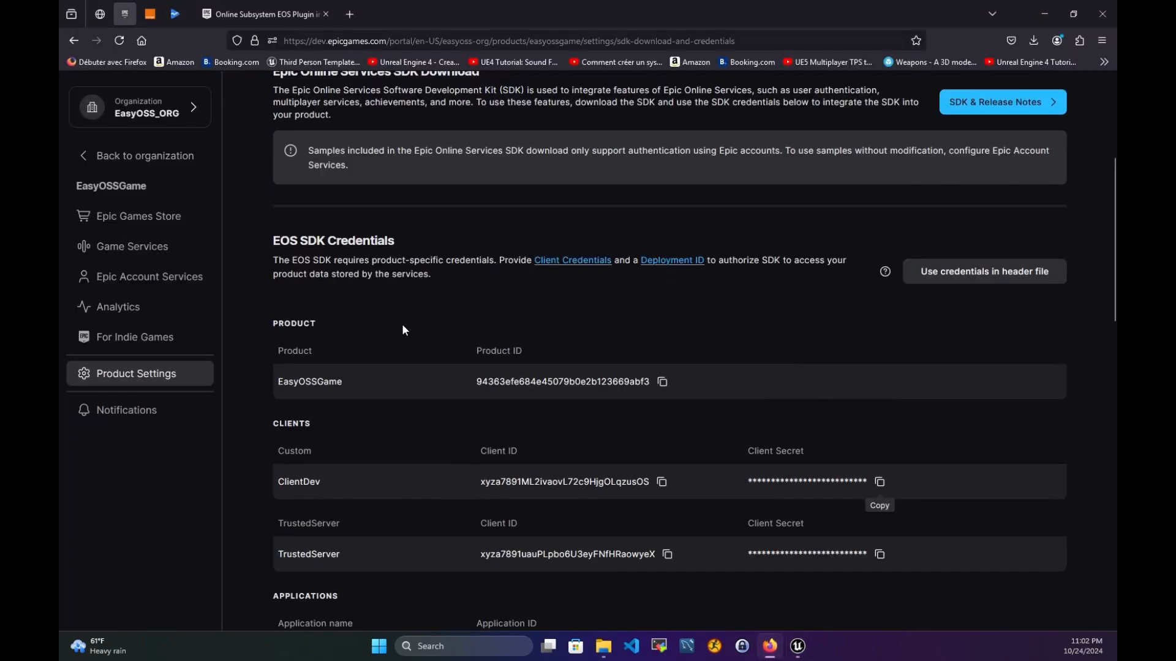
drag(292, 469, 350, 468)
click(662, 470)
mouse_move(797, 646)
click(865, 606)
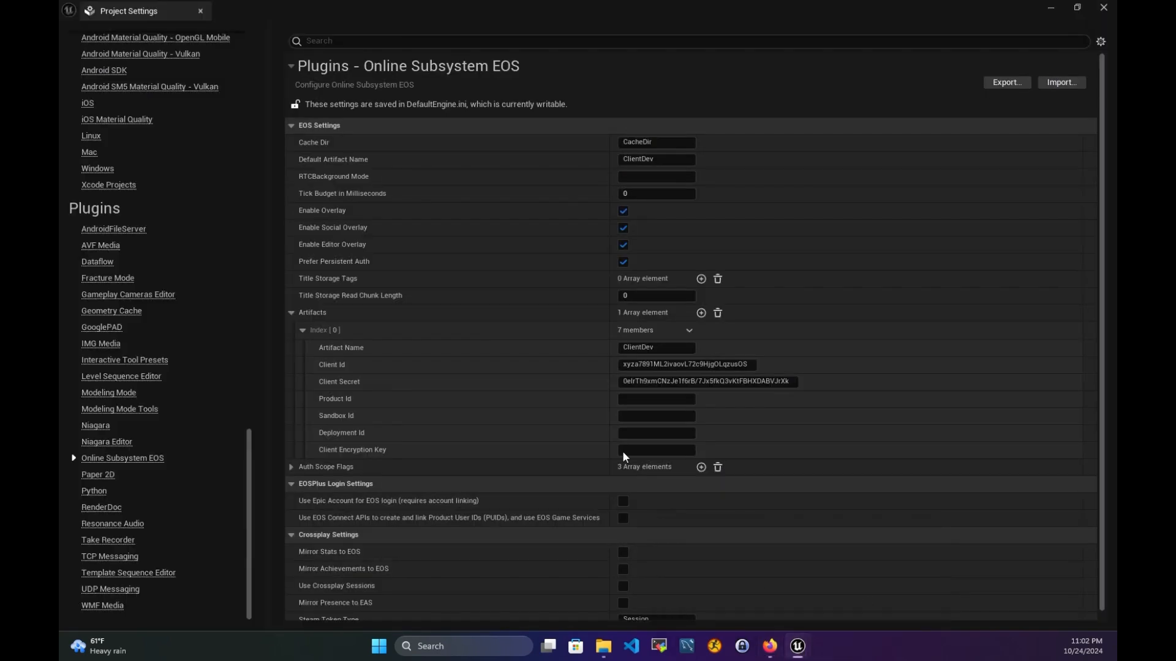
click(627, 403)
key(ctrl+v)
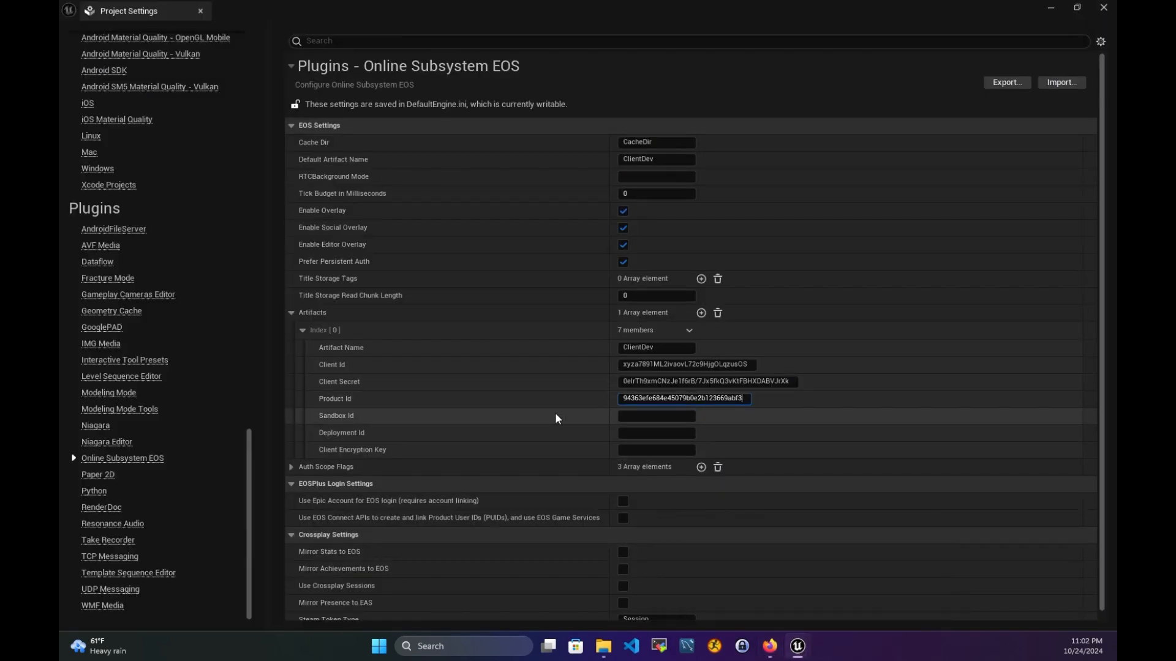
- Copy the Dev sandbox ID from the portal into Sandbox Id
click(634, 416)
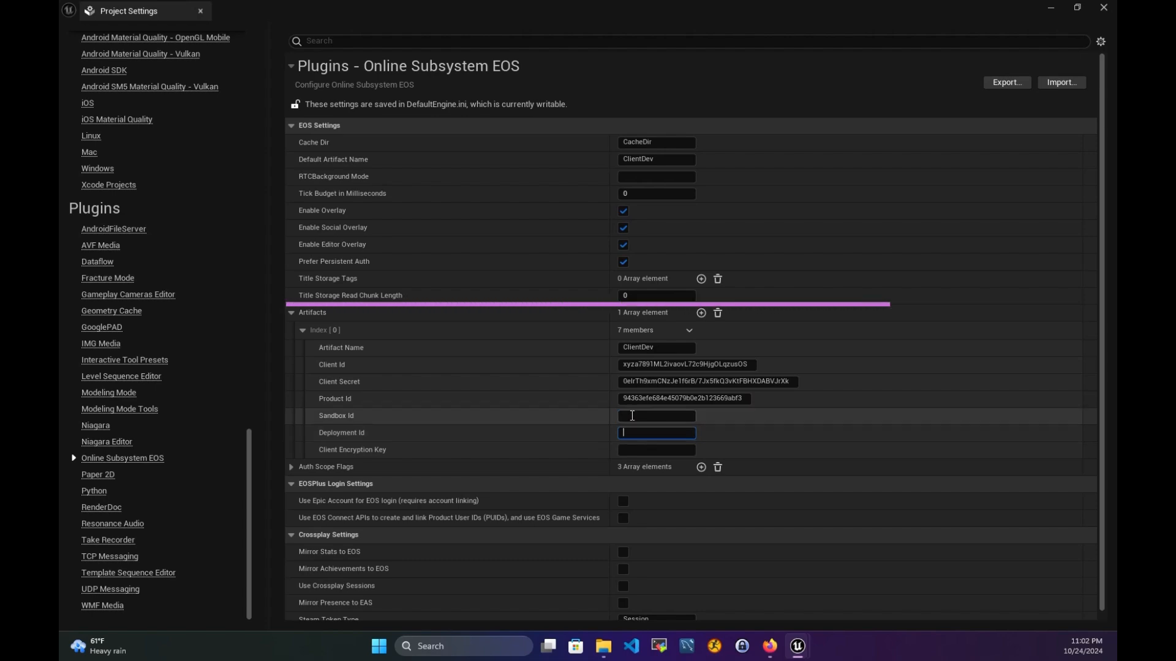
mouse_move(775, 655)
click(777, 581)
scroll(550, 453, down, 8)
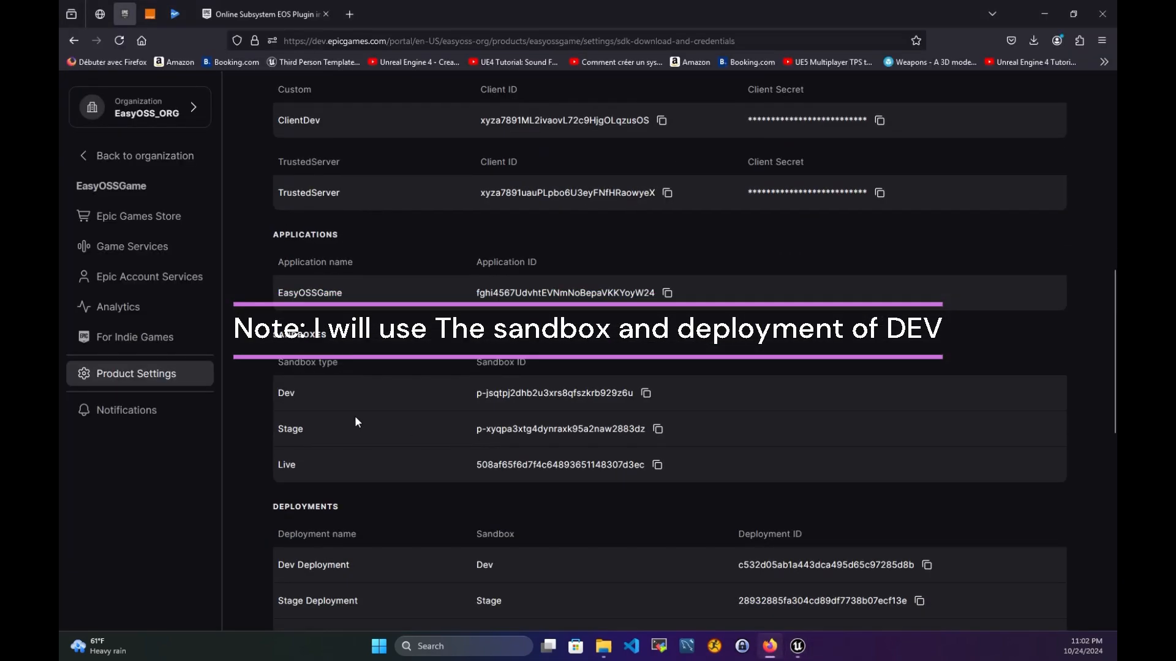
scroll(314, 366, down, 3)
drag(339, 169, 329, 204)
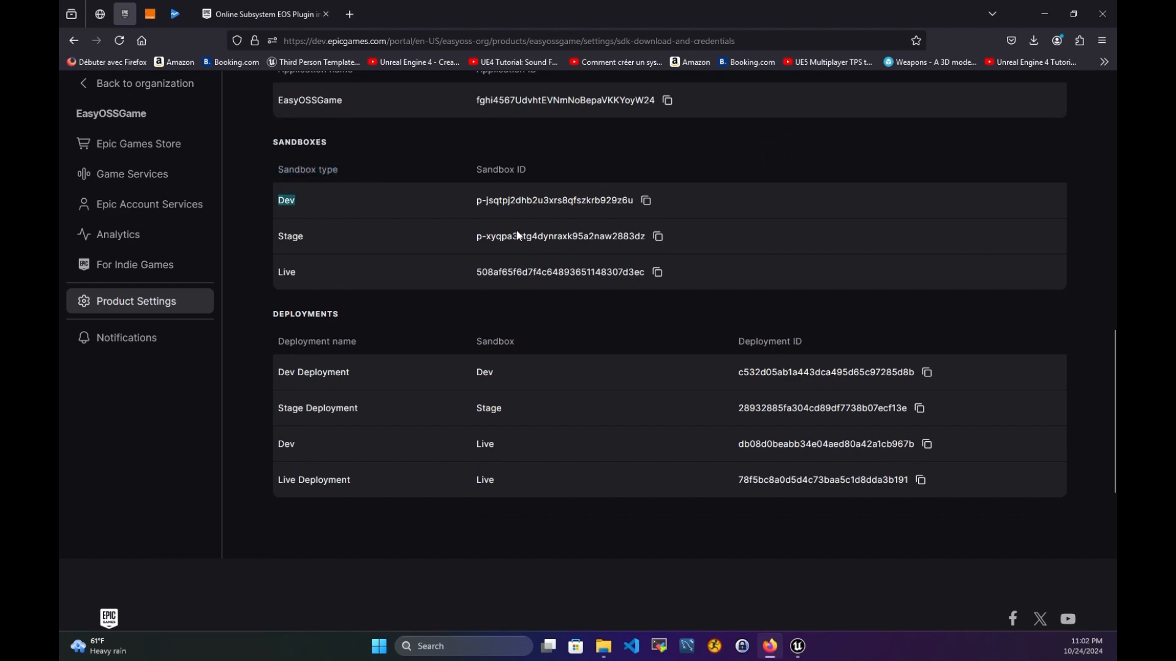
scroll(517, 235, up, 2)
click(646, 330)
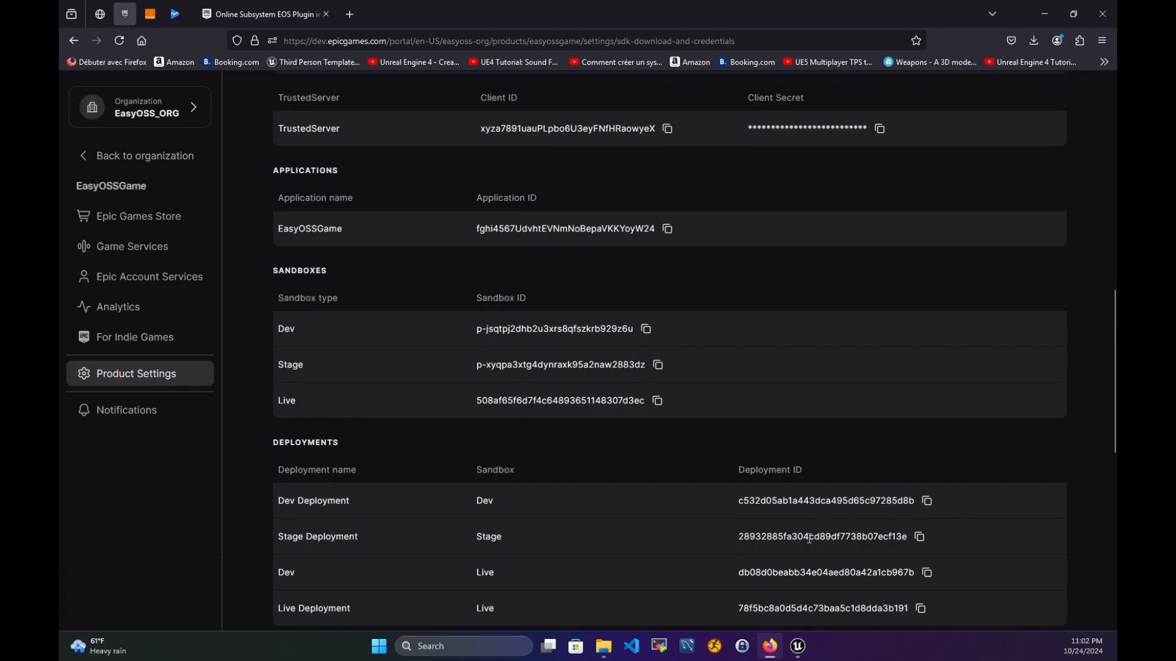
mouse_move(797, 646)
click(784, 579)
click(658, 416)
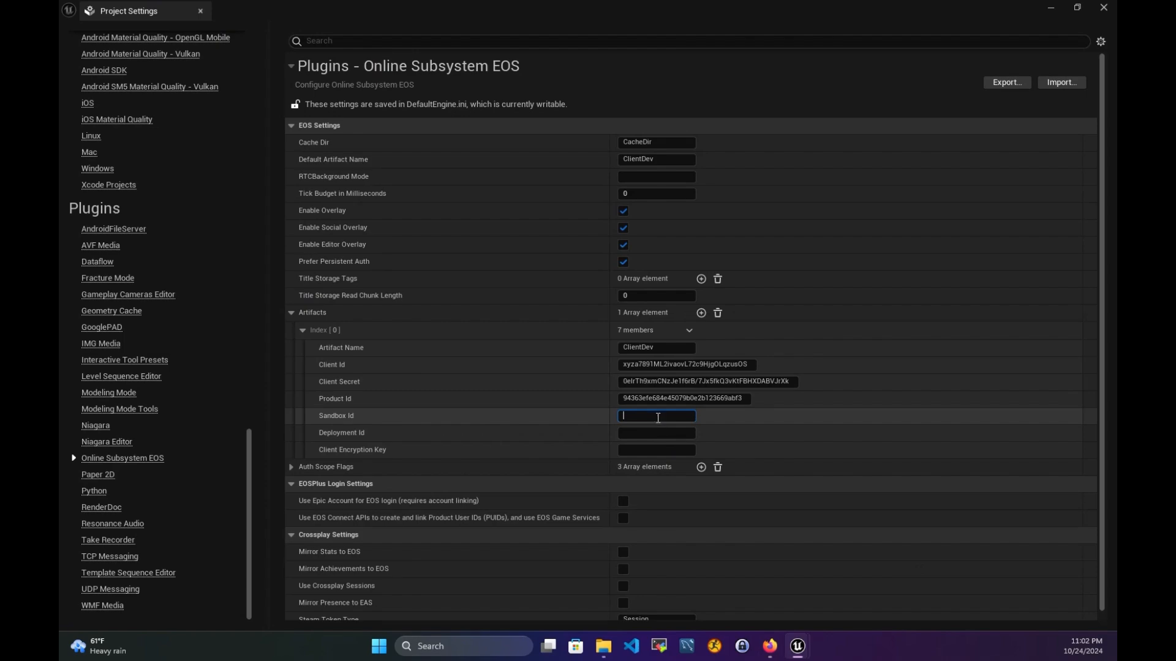
key(ctrl+v)
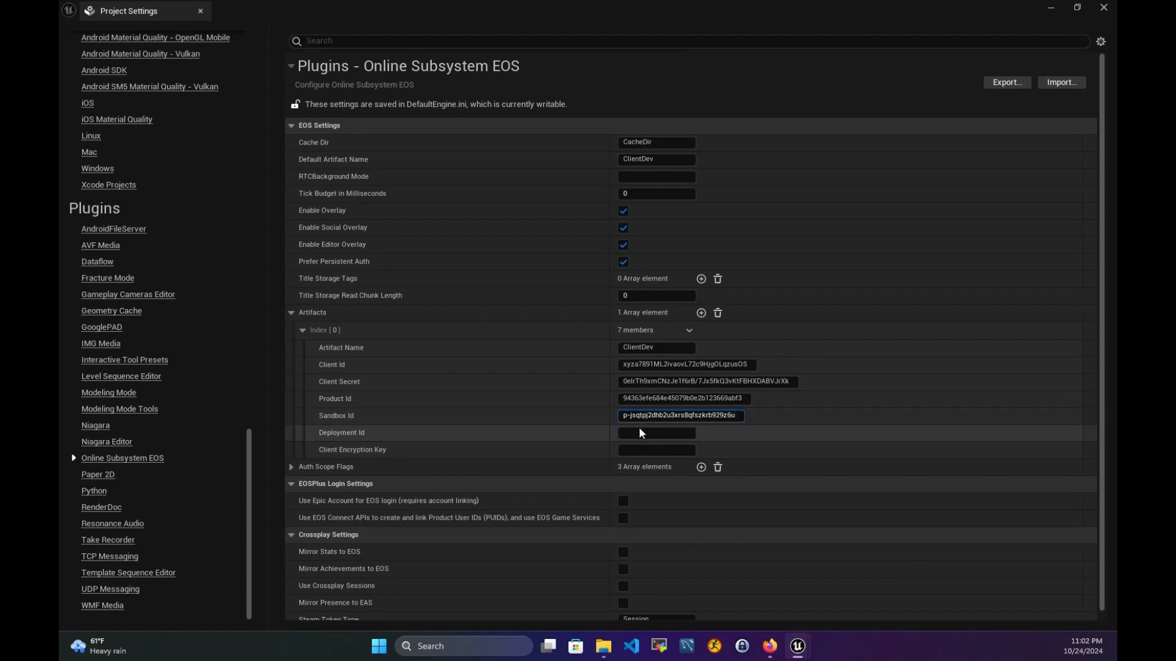
- Copy the Dev Deployment ID from the portal into Deployment Id
click(773, 647)
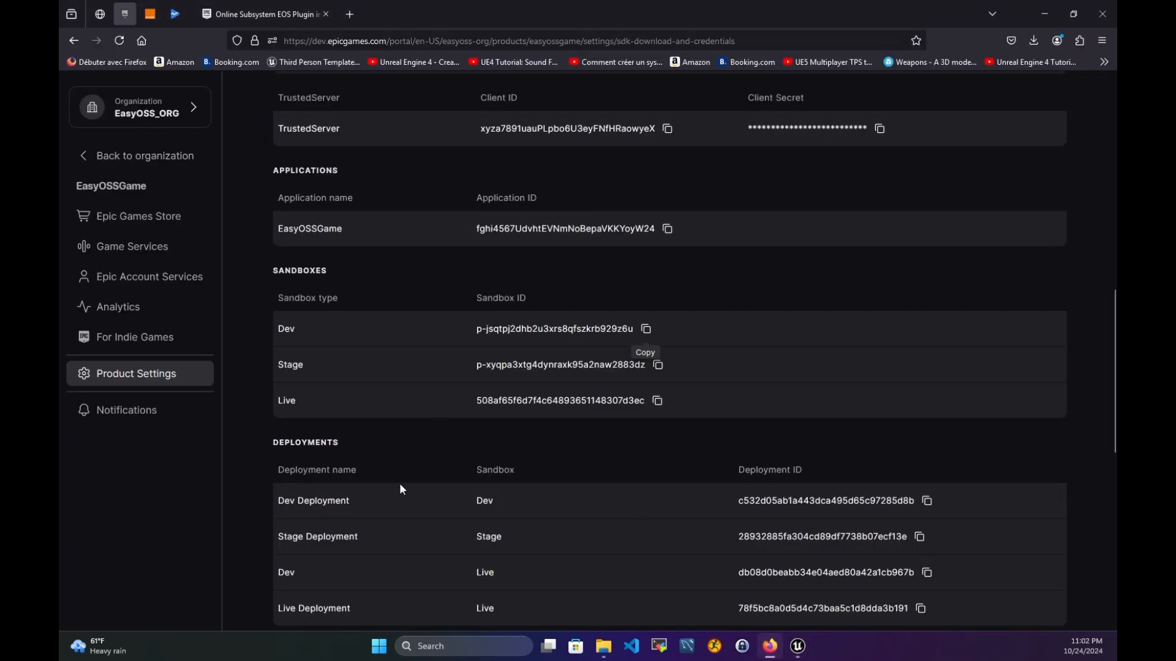
scroll(404, 483, down, 3)
drag(278, 374, 346, 373)
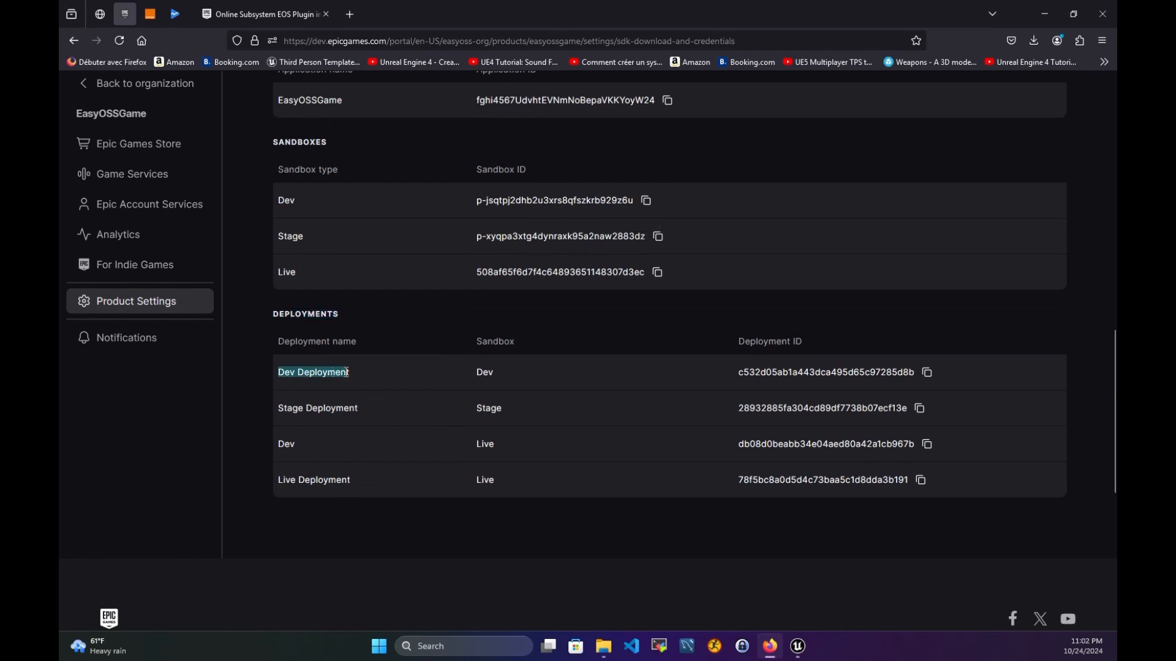
double_click(485, 372)
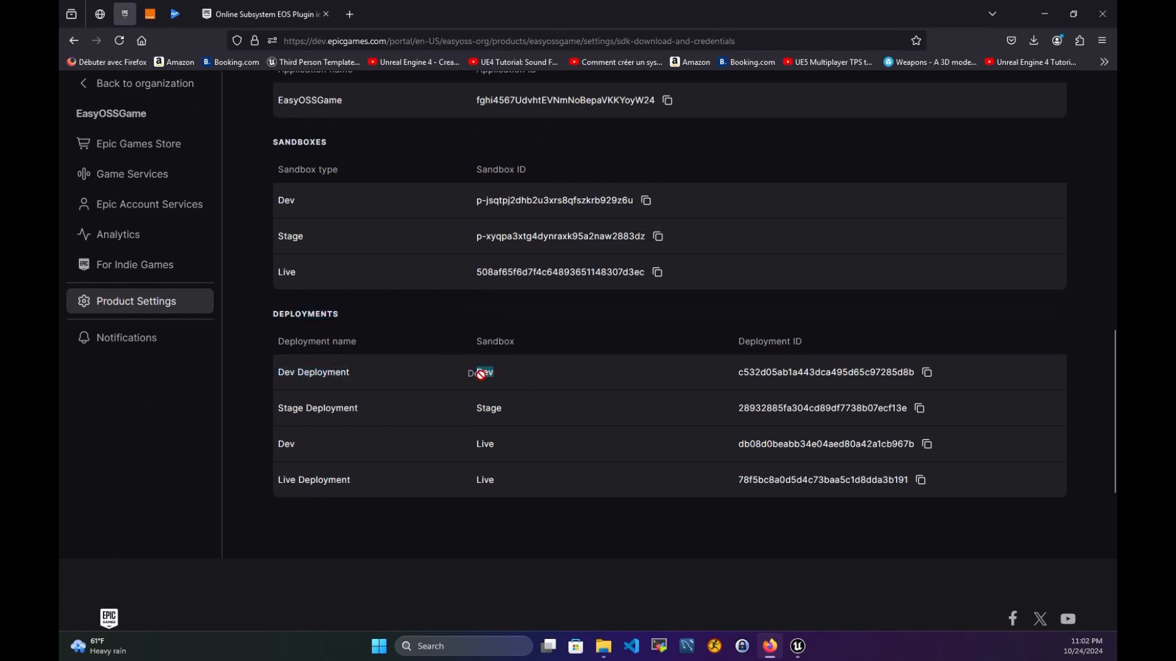
click(927, 372)
click(799, 648)
click(626, 436)
key(ctrl+v)
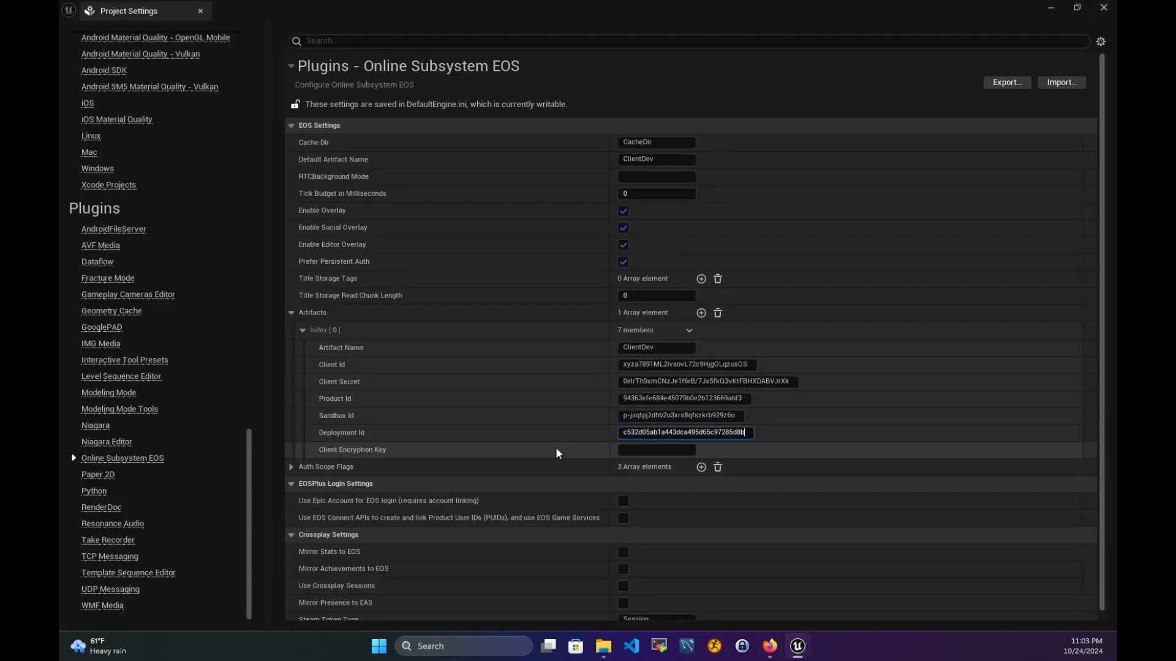
- Select the Client Encryption Key field and pull up the EOS plugin documentation
click(641, 451)
mouse_move(769, 654)
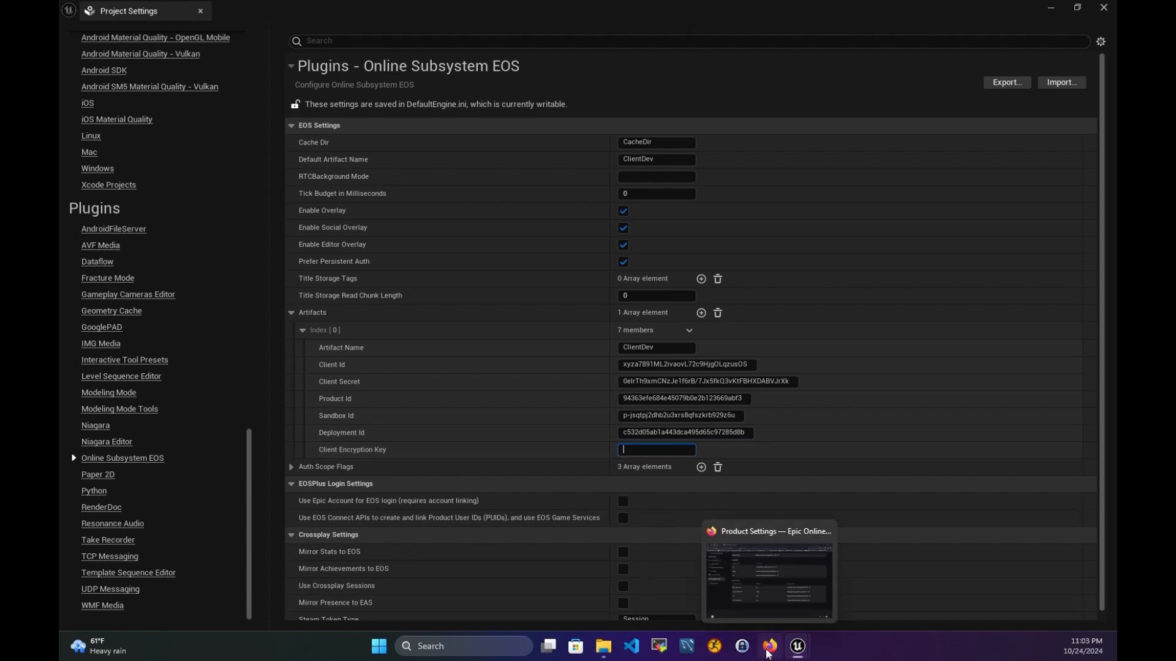
click(765, 579)
click(270, 16)
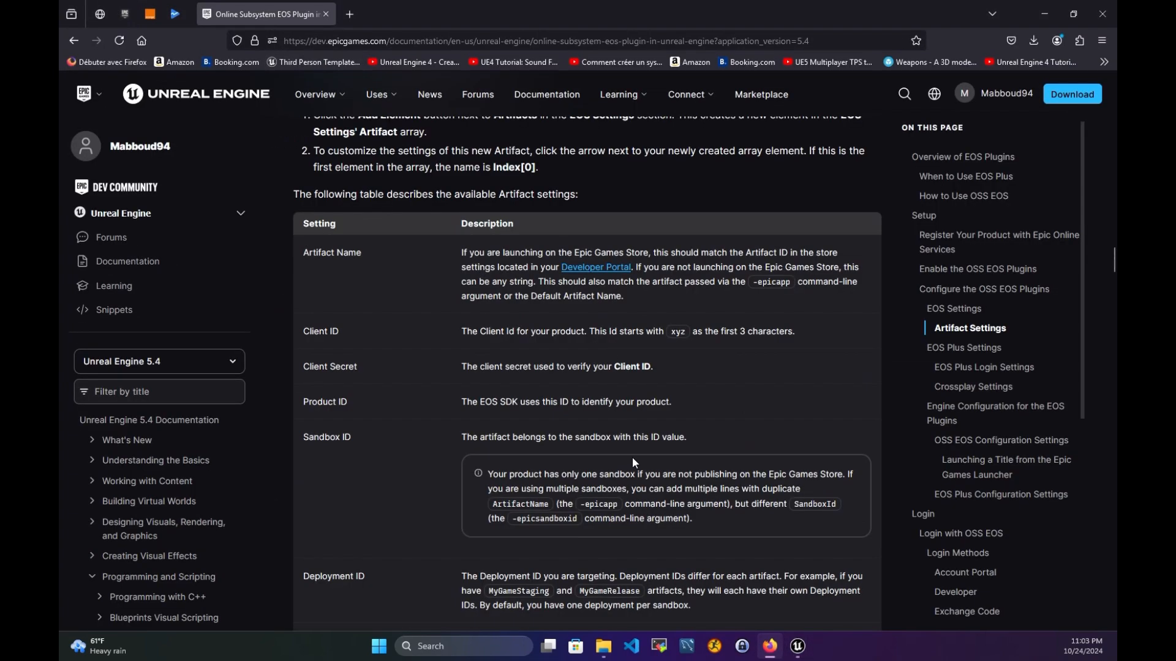
- Read the Client Encryption Key note and its default 64-ones key, then open Browserling's Random Hex Number Generator
scroll(620, 414, down, 6)
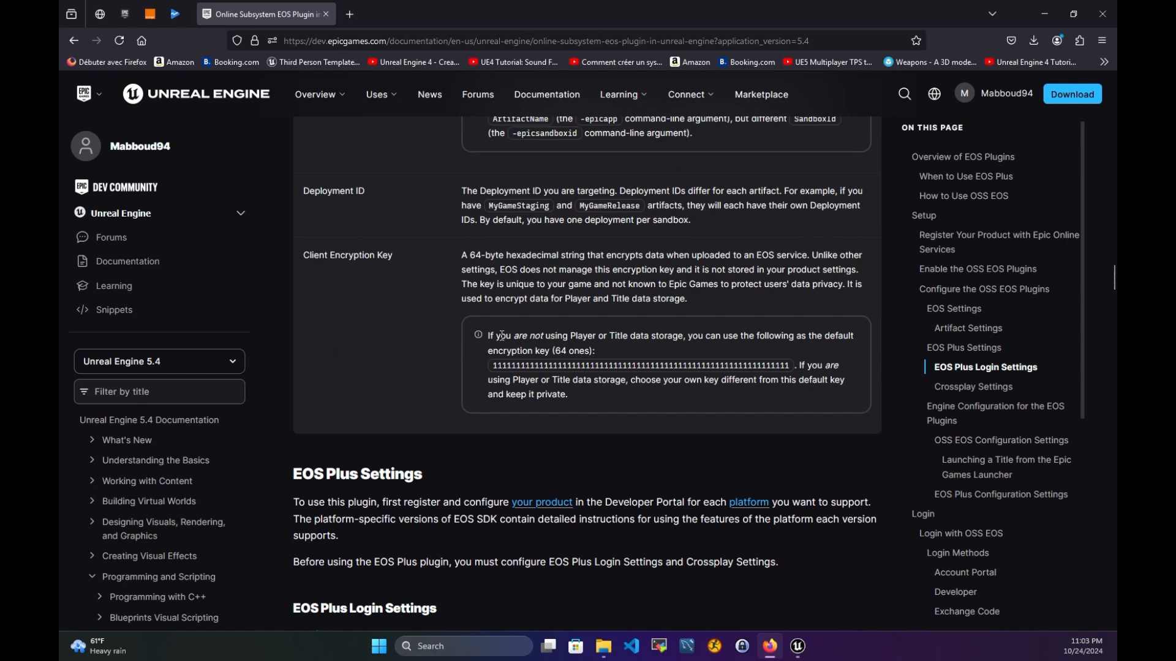
drag(499, 336, 610, 353)
click(570, 349)
drag(494, 369, 604, 399)
click(799, 385)
click(559, 384)
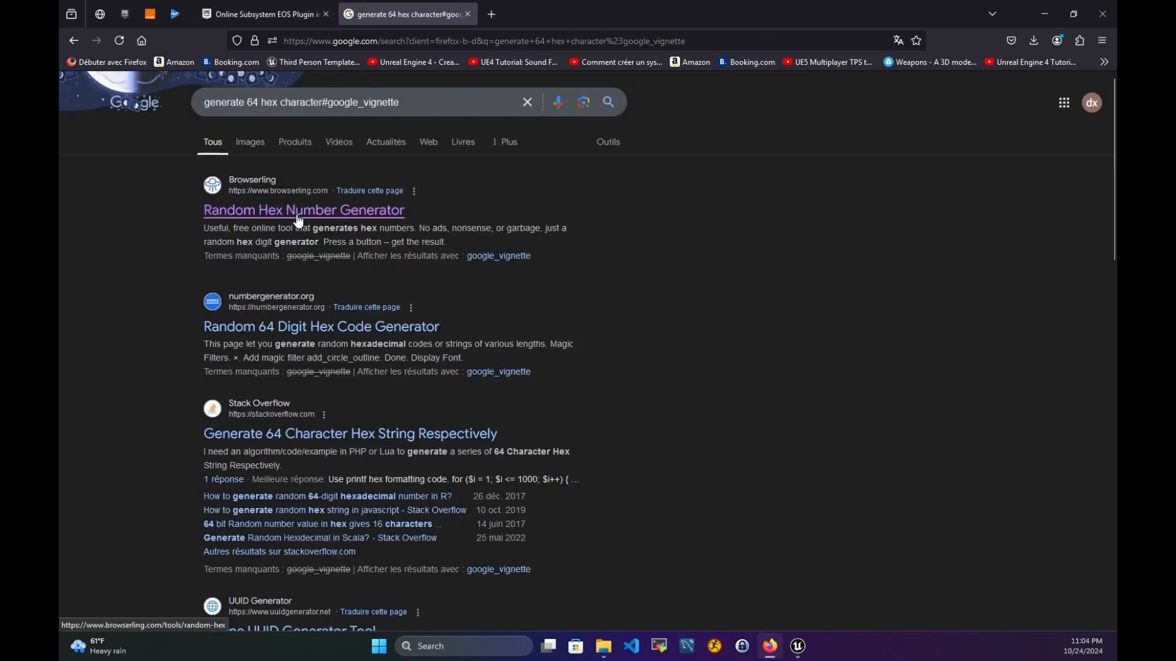
click(298, 216)
- Set the hex generator to 64 digits and 1 result
scroll(505, 324, down, 2)
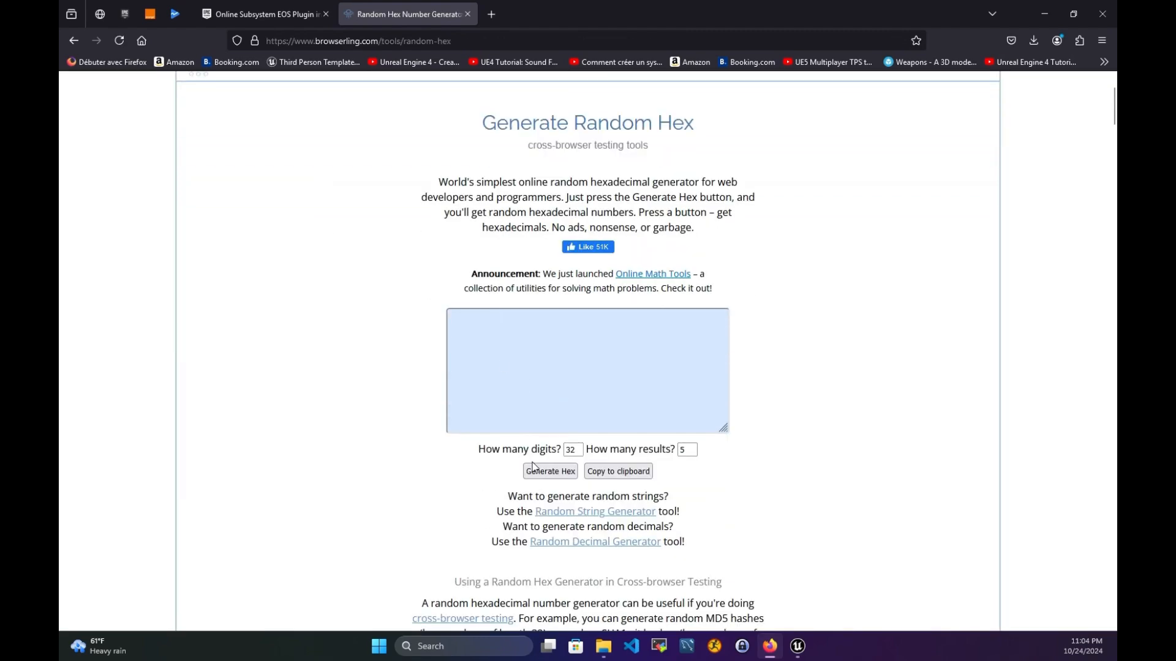
double_click(576, 450)
text(64)
double_click(680, 451)
click(749, 468)
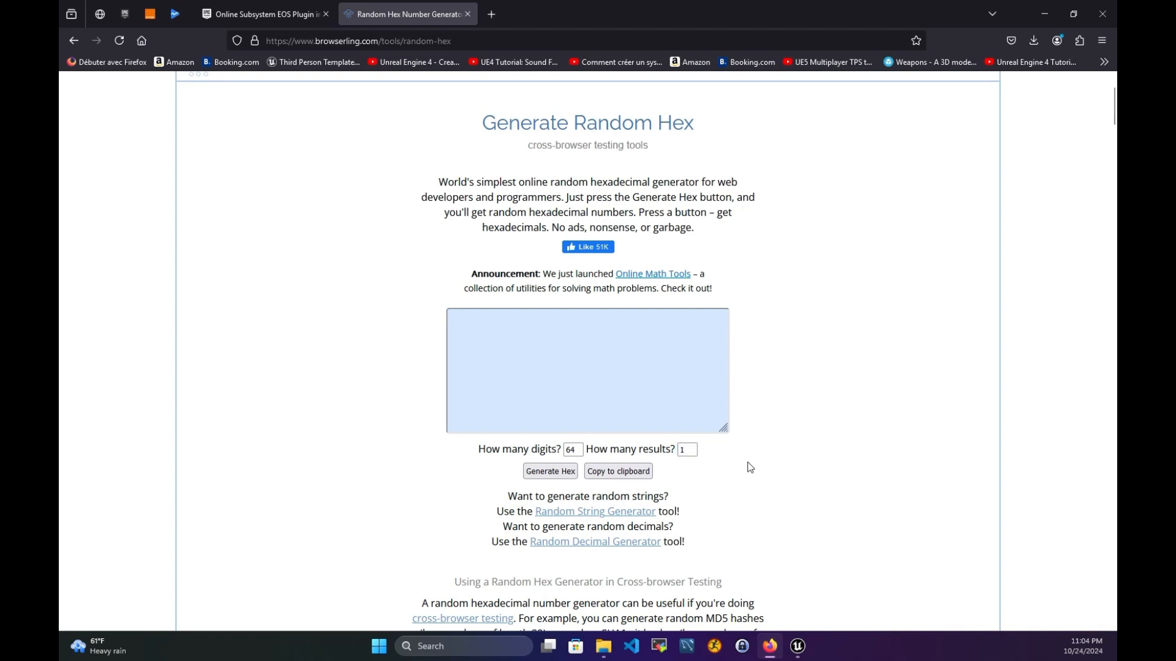
- Generate the 64-digit hex string and select the whole output
click(547, 471)
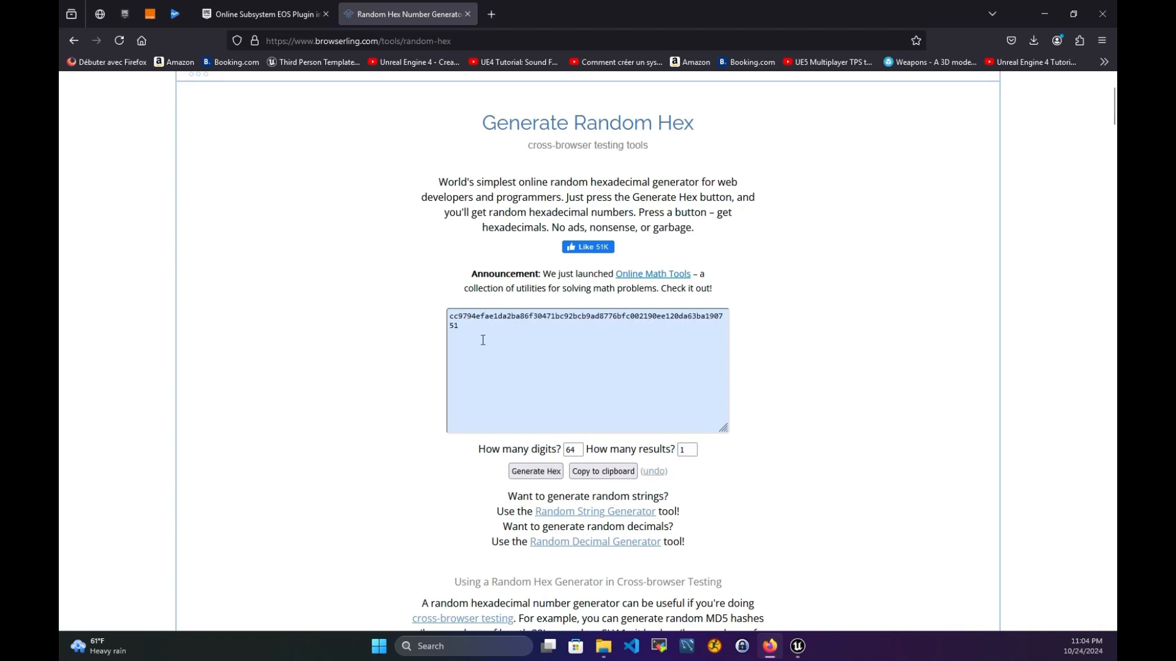
click(451, 322)
key(ctrl+a)
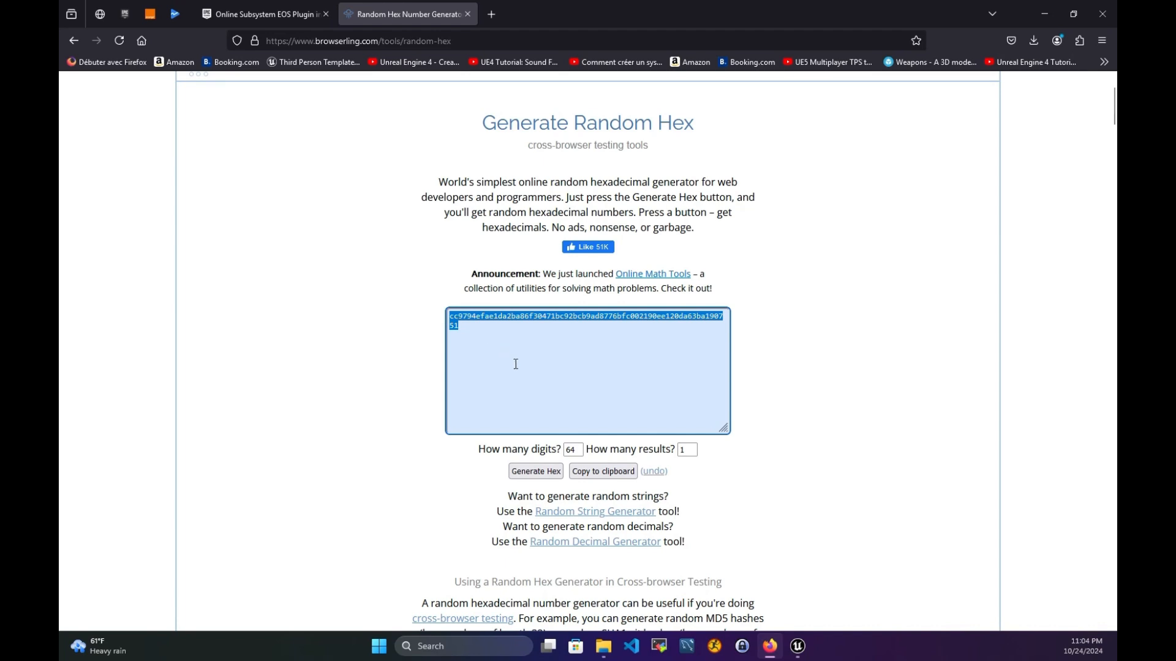
click(797, 646)
- Paste the generated 64-digit hex string as ClientDev's Client Encryption Key
click(711, 562)
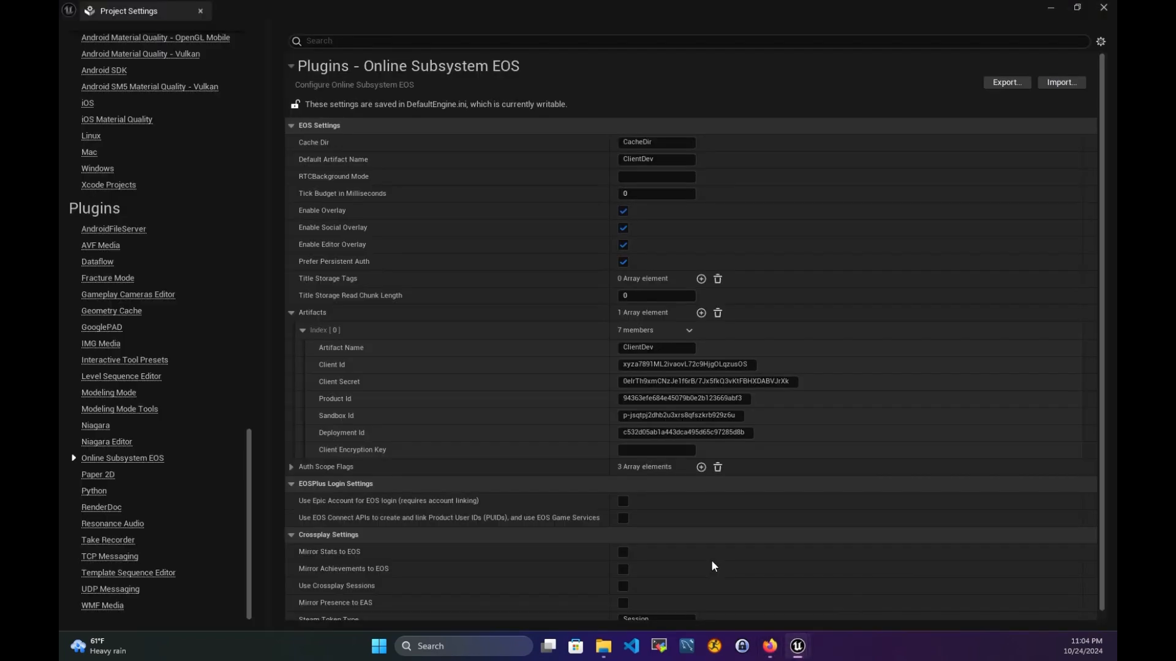
click(638, 451)
key(ctrl+v)
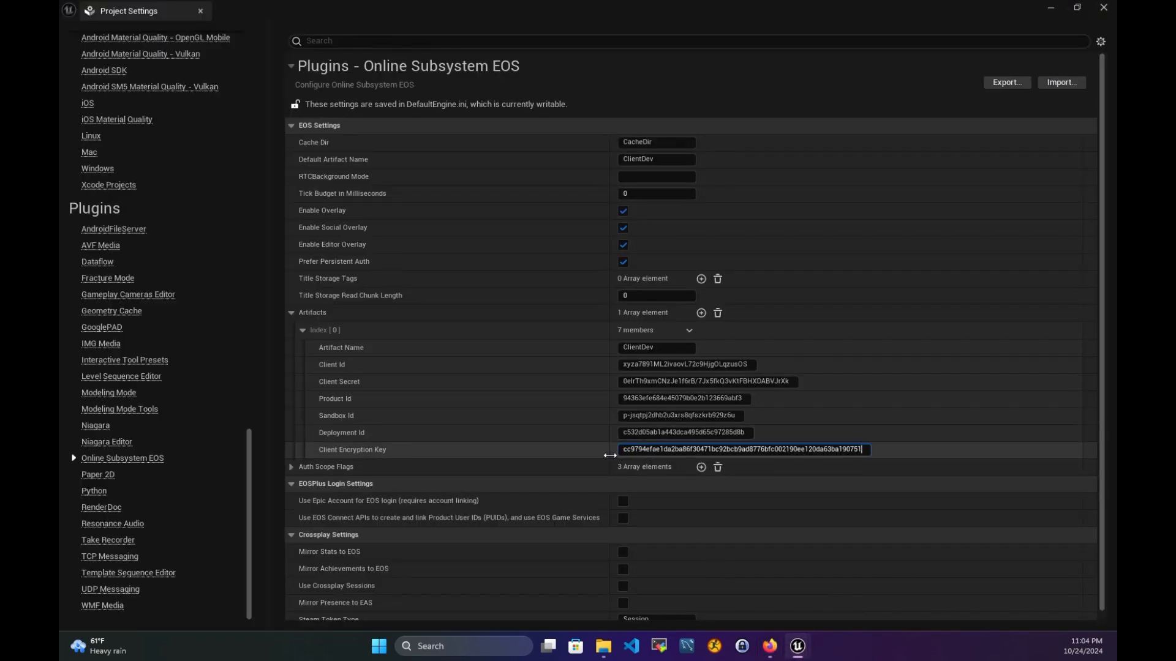
key(Return)
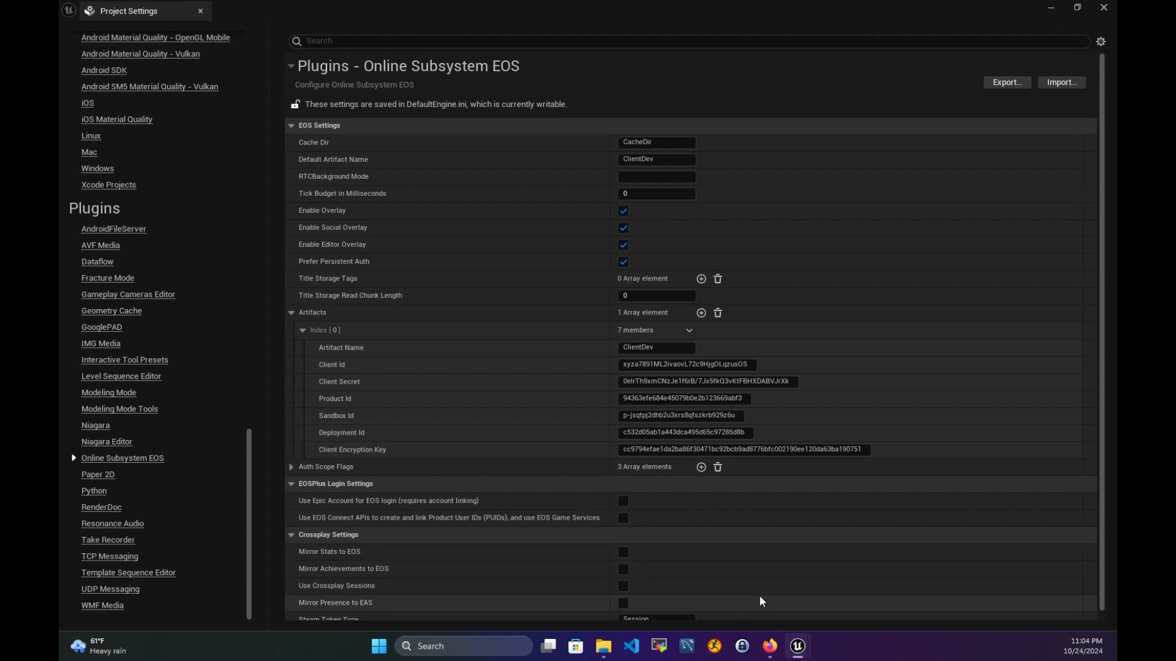
- Collapse Index [0], add artifact Index [1] and edit its Artifact Name for TrustedServer
click(303, 330)
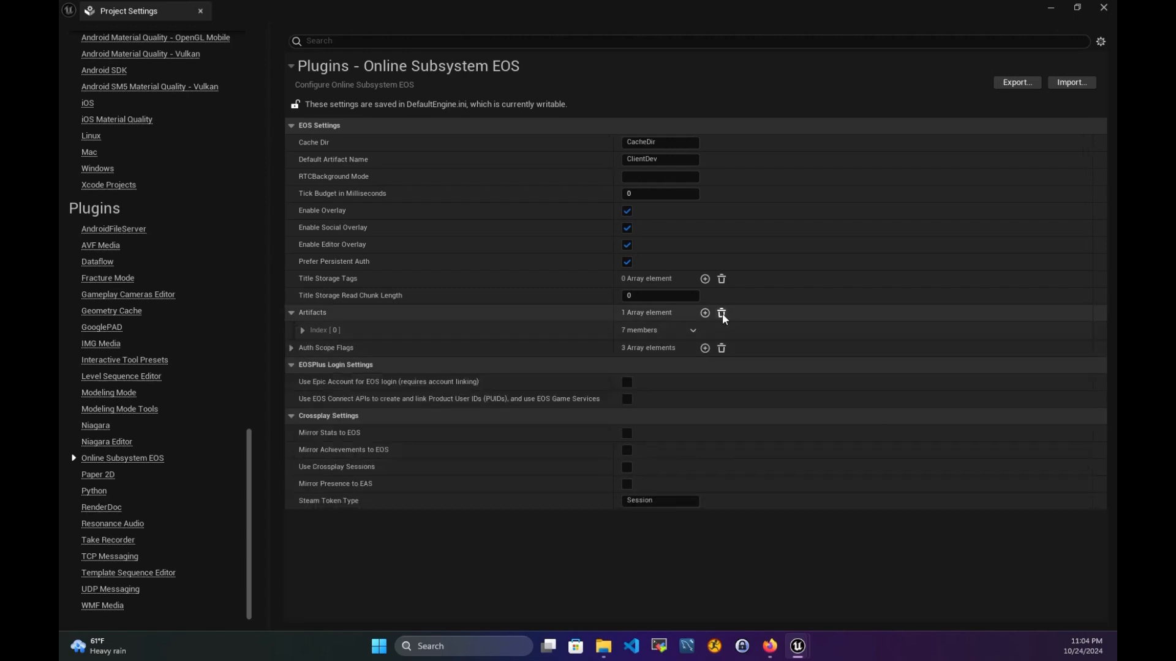
click(705, 312)
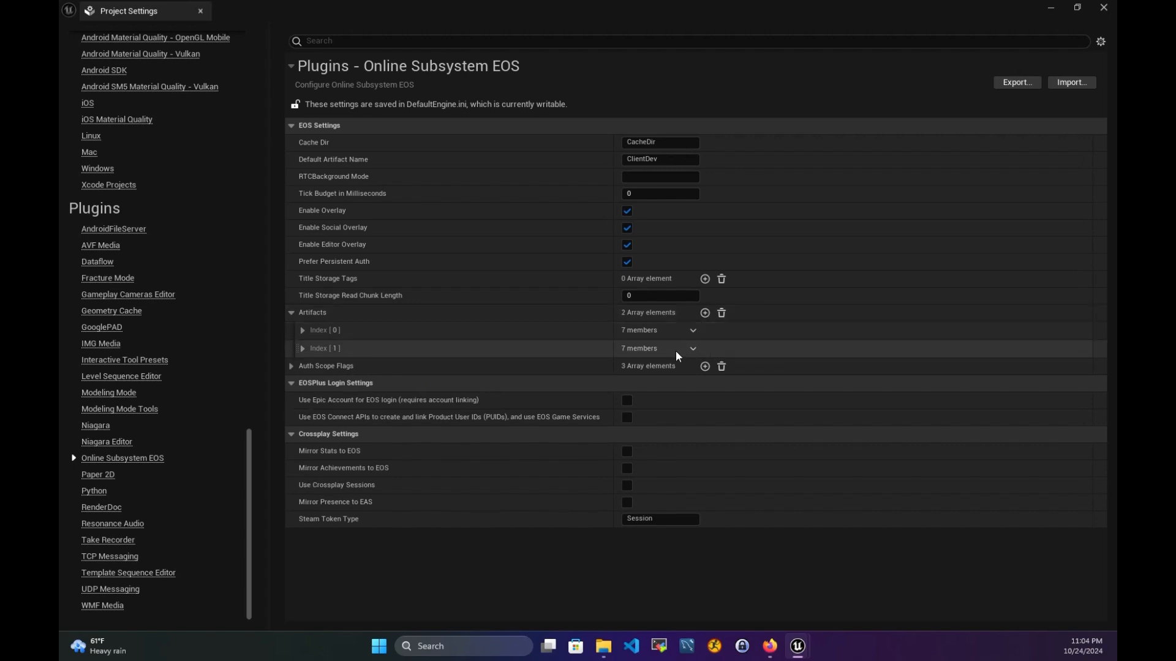
click(303, 348)
click(631, 366)
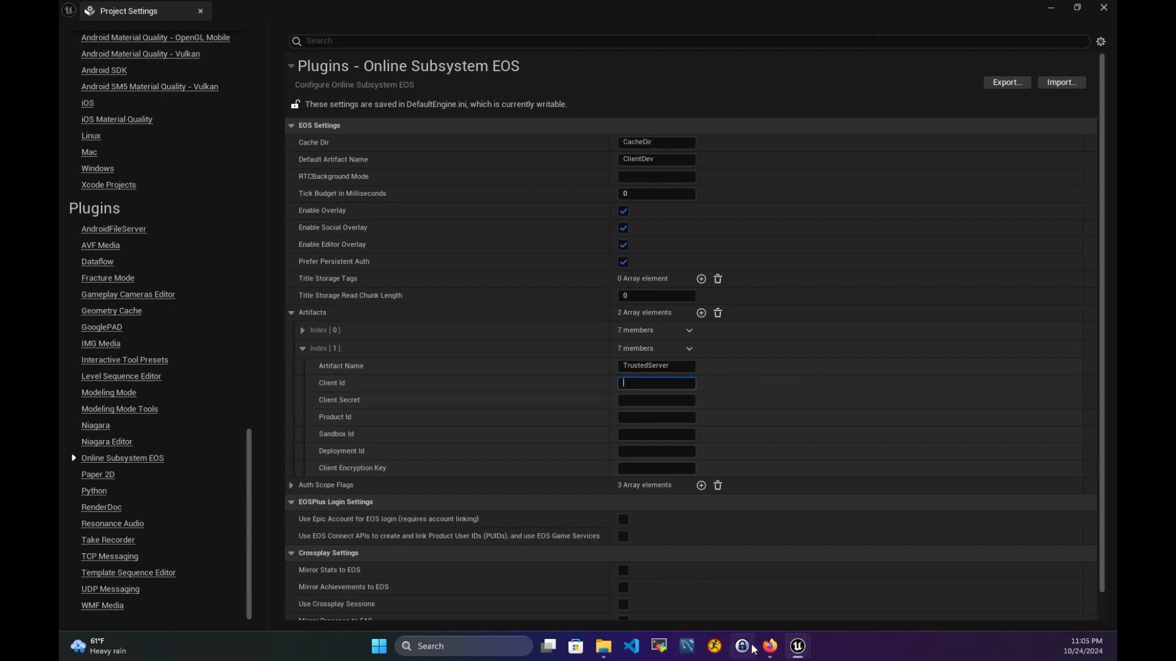
click(770, 645)
- Close the hex generator tab and paste the TrustedServer Client Id into Index [1]
click(125, 13)
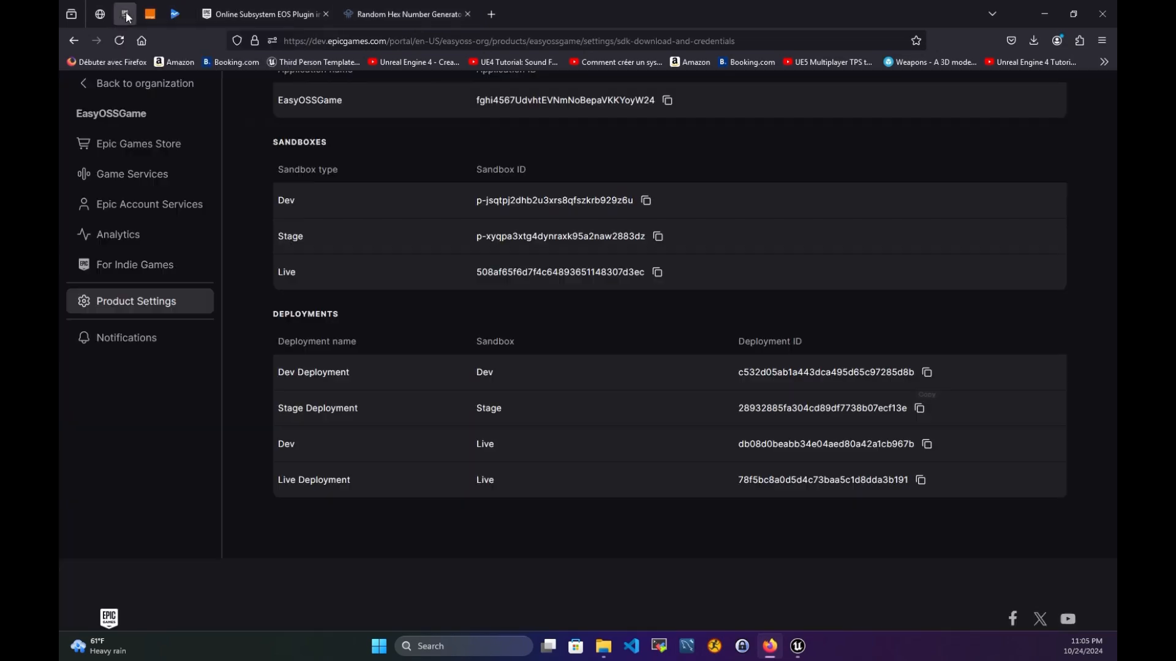
click(467, 13)
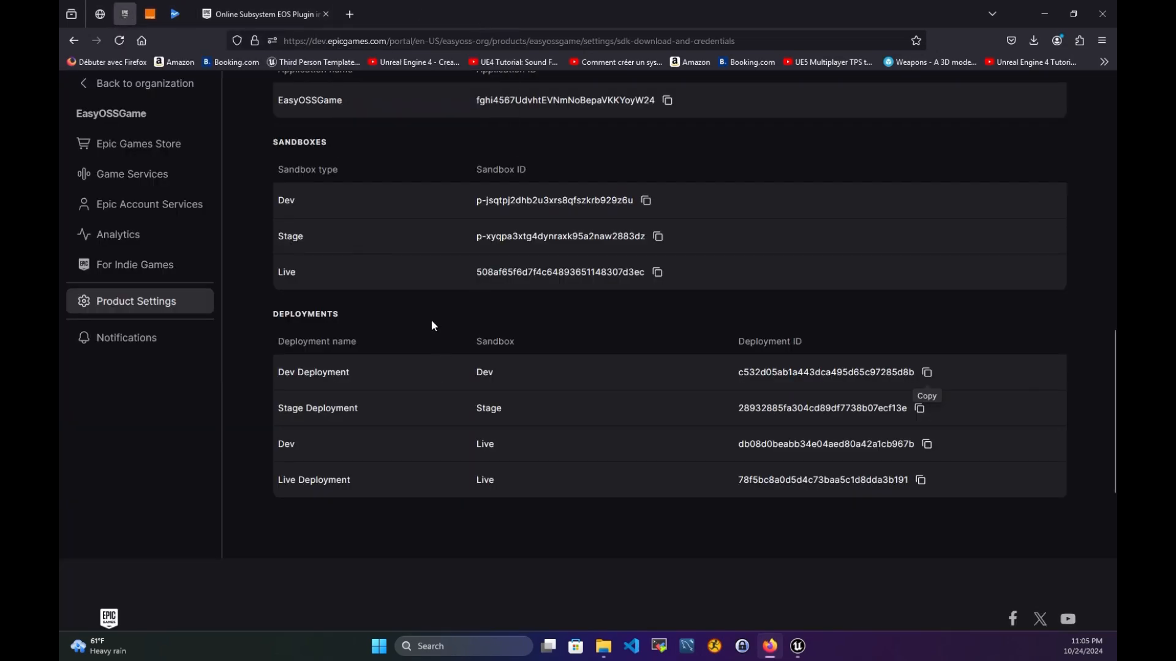
scroll(431, 325, up, 6)
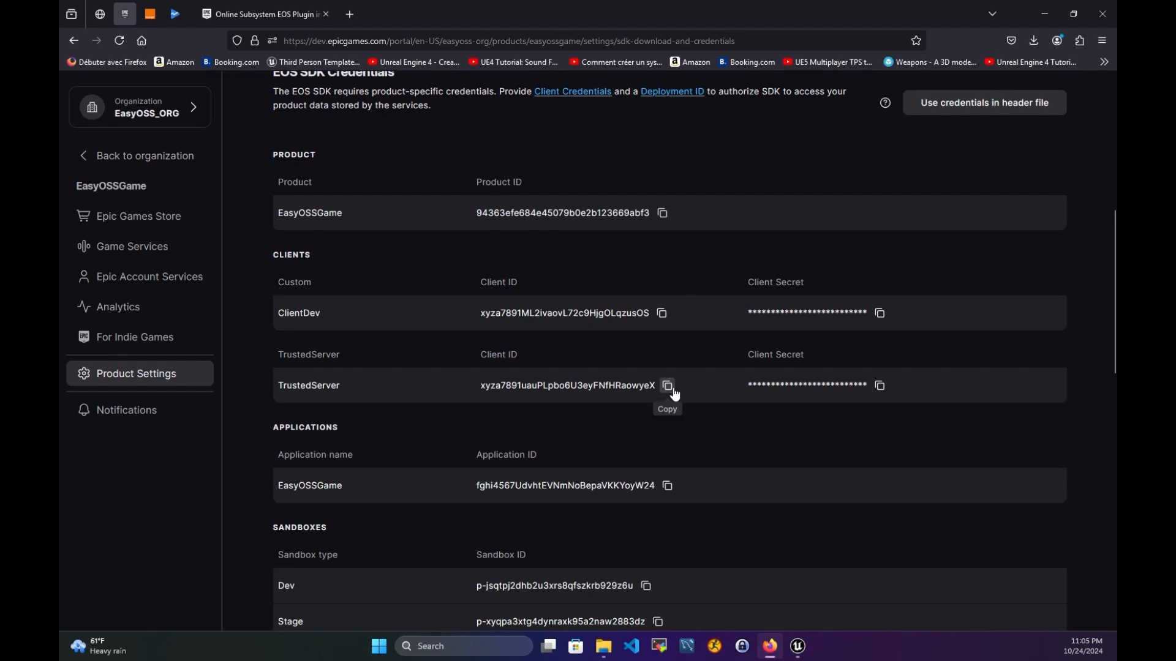
mouse_move(808, 646)
click(829, 607)
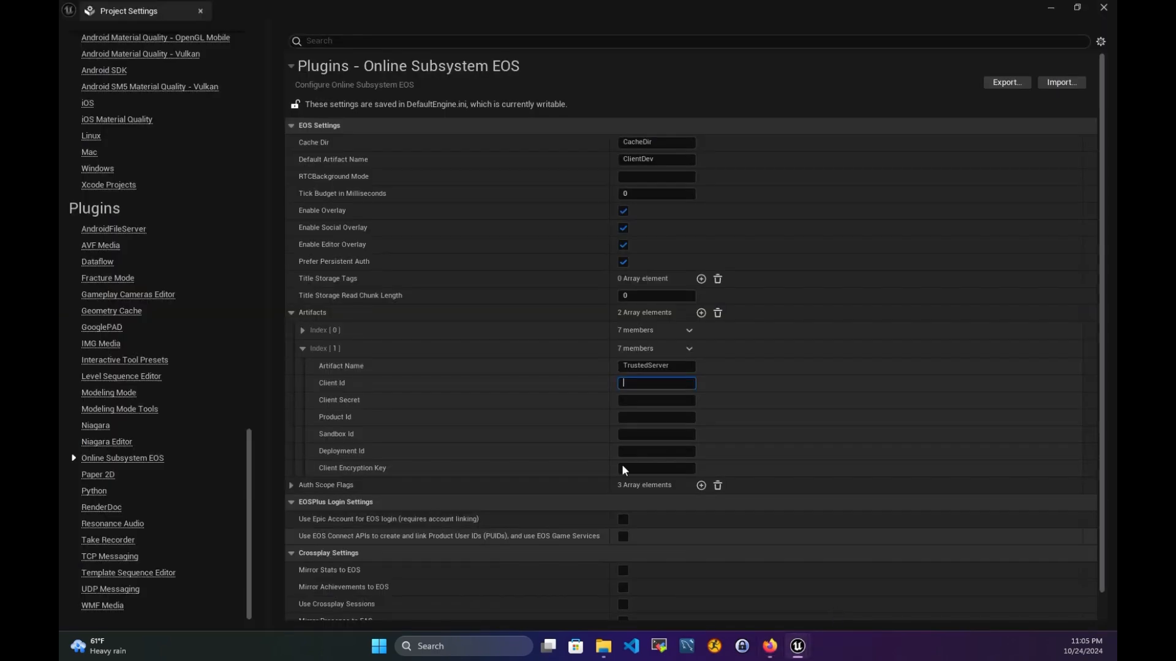
click(636, 384)
text(xyza7891uauPLpbo6U3eyFNfHRaowyeX)
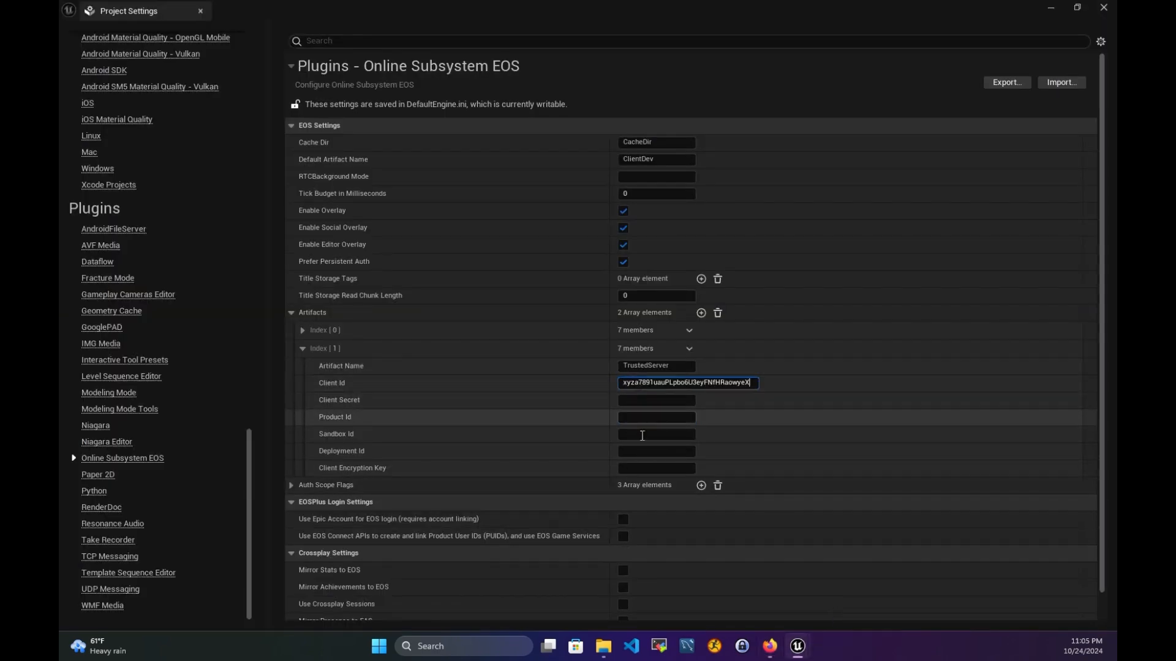
- Copy the TrustedServer Client Secret from the portal into the Client Secret field
click(769, 645)
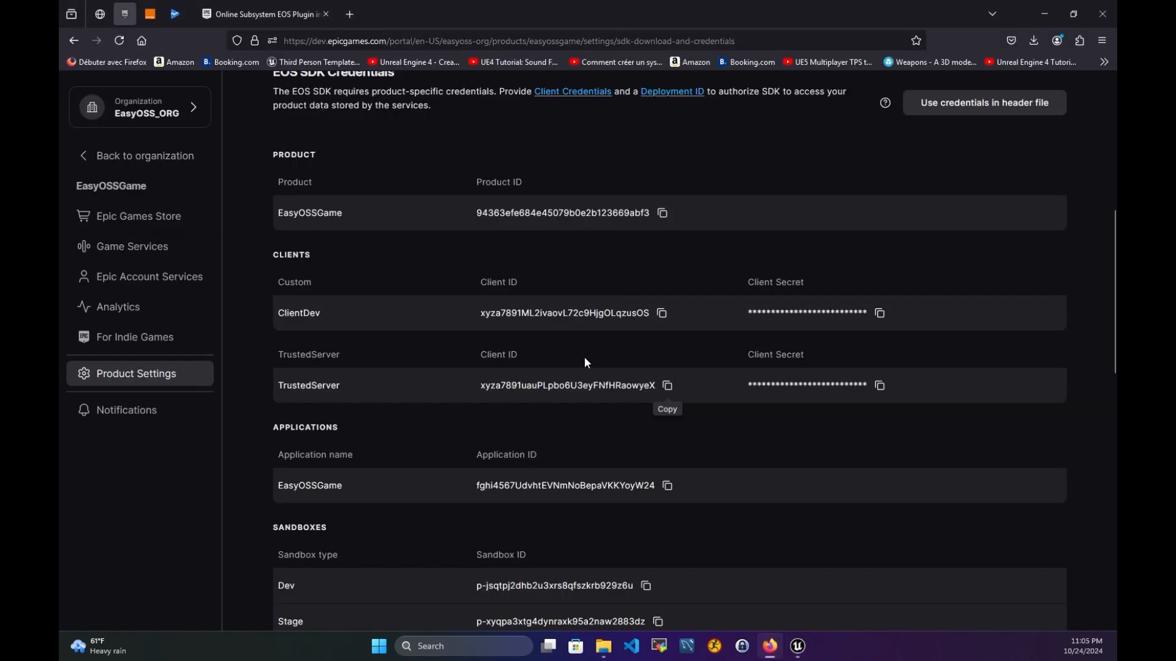
click(881, 392)
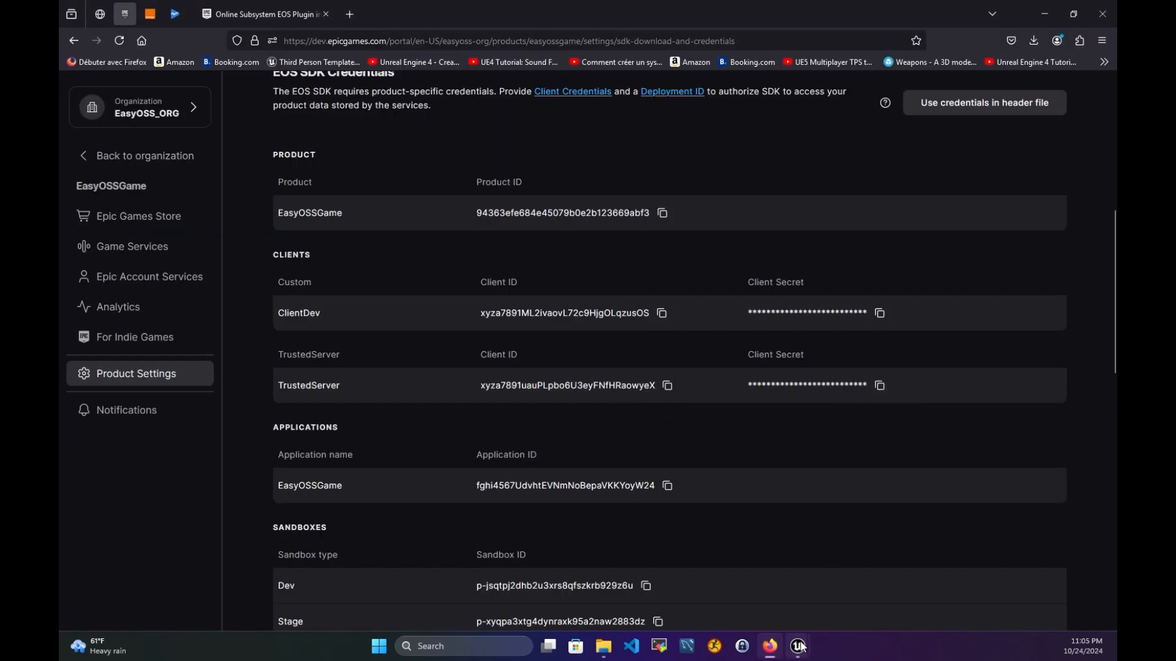
mouse_move(808, 647)
click(867, 590)
click(647, 405)
key(ctrl+v)
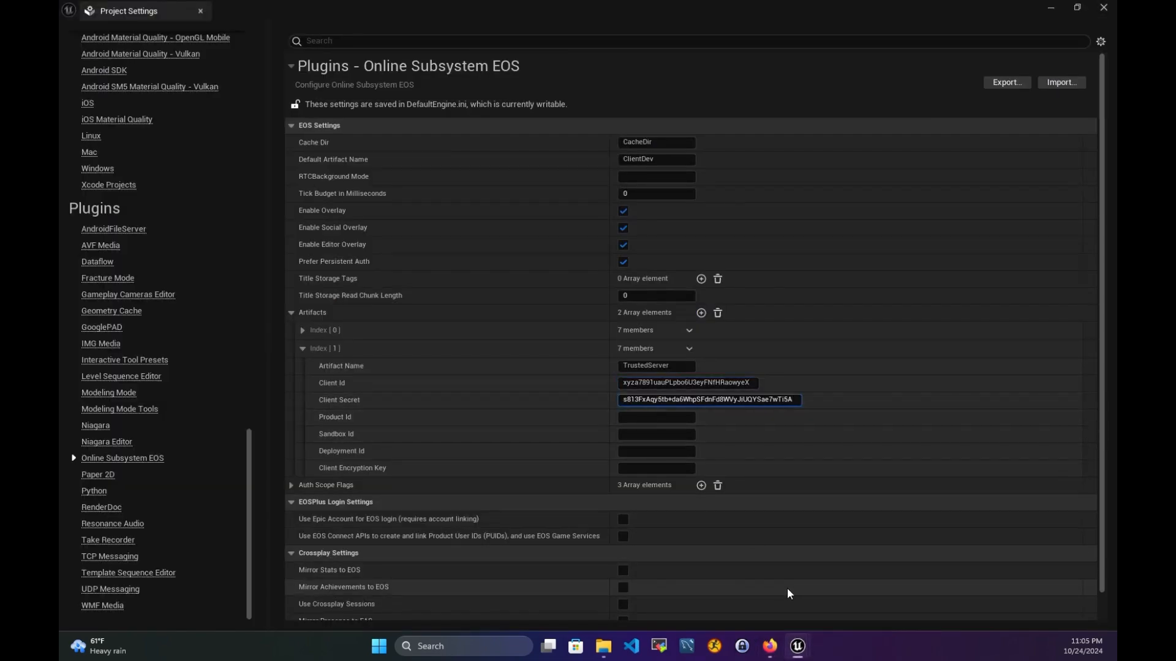
- Paste the portal's Product Id into the TrustedServer artifact's Product Id field
click(769, 646)
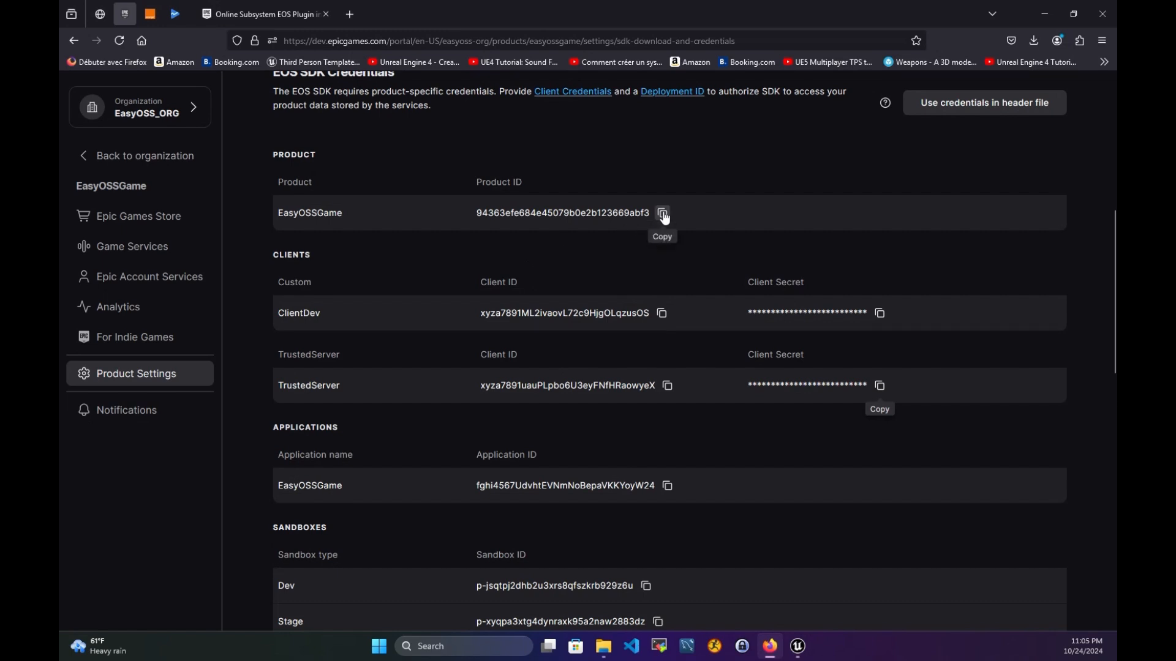
mouse_move(807, 651)
click(841, 600)
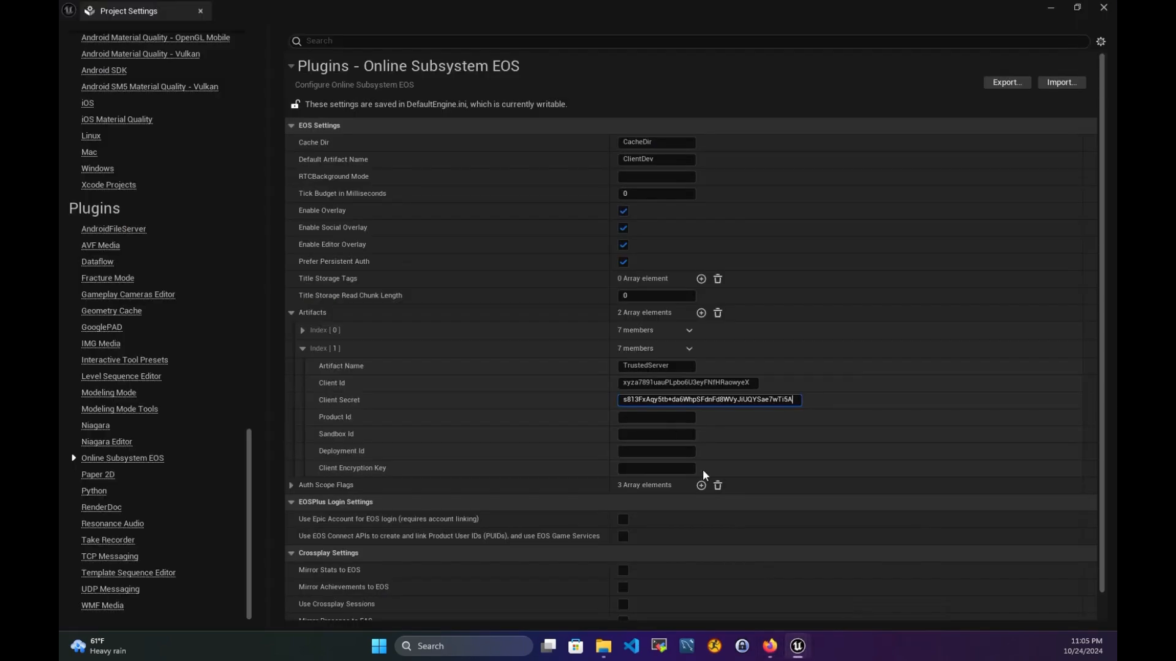
click(644, 418)
key(ctrl+v)
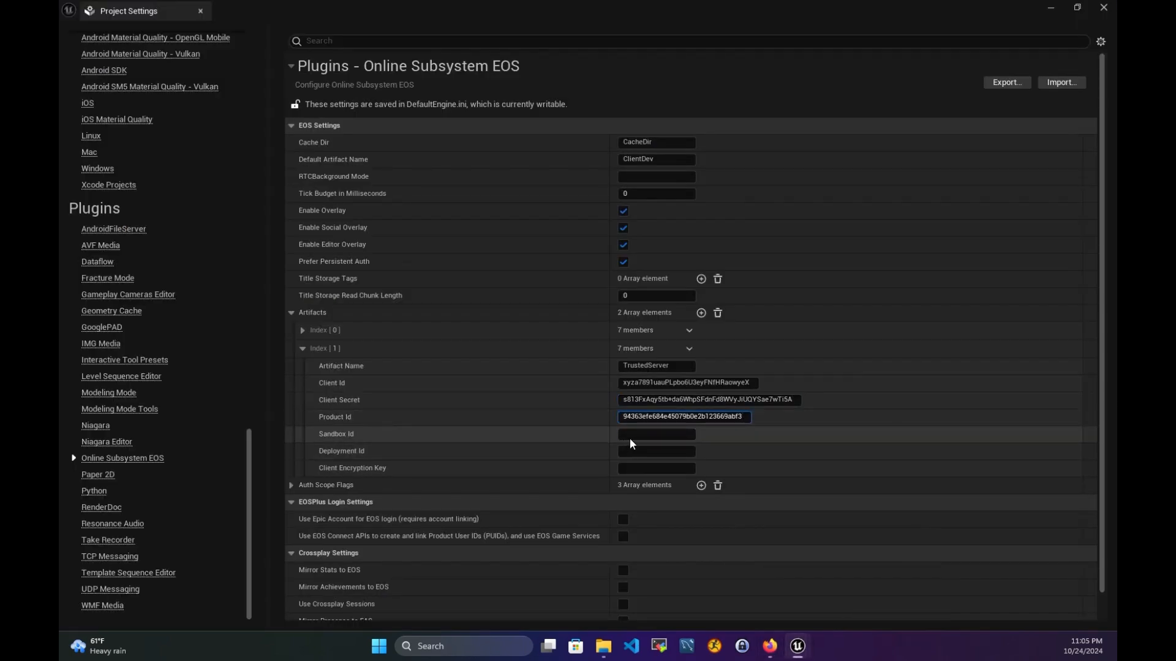
click(770, 646)
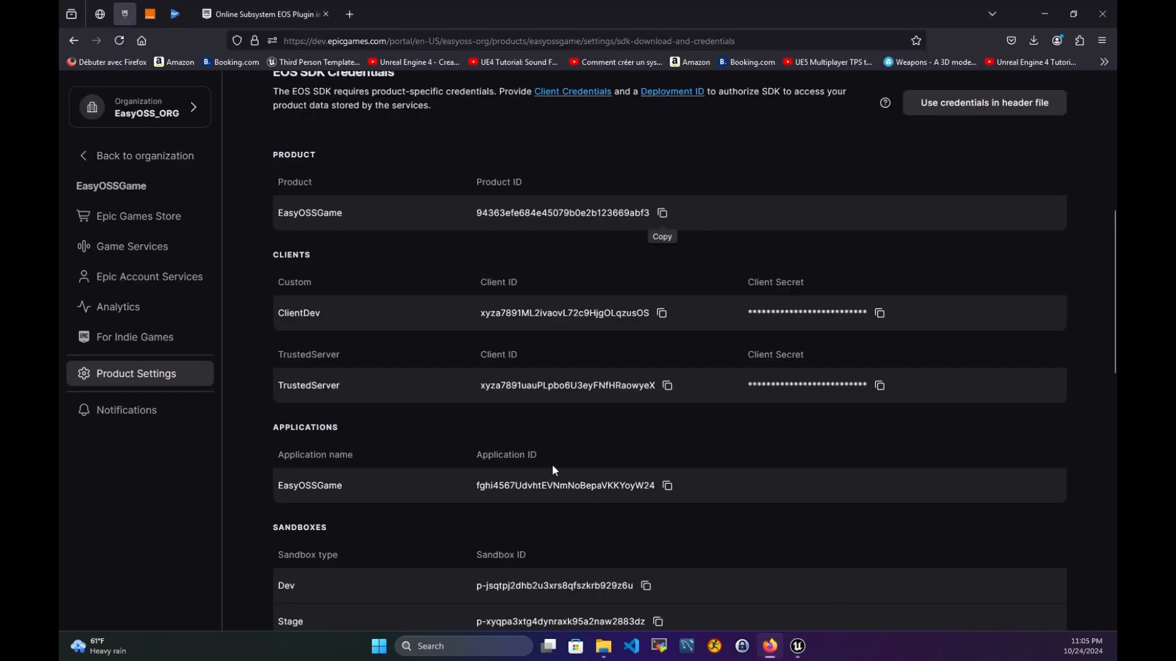
- Paste the portal's Dev sandbox ID into TrustedServer's Sandbox Id
scroll(553, 469, down, 4)
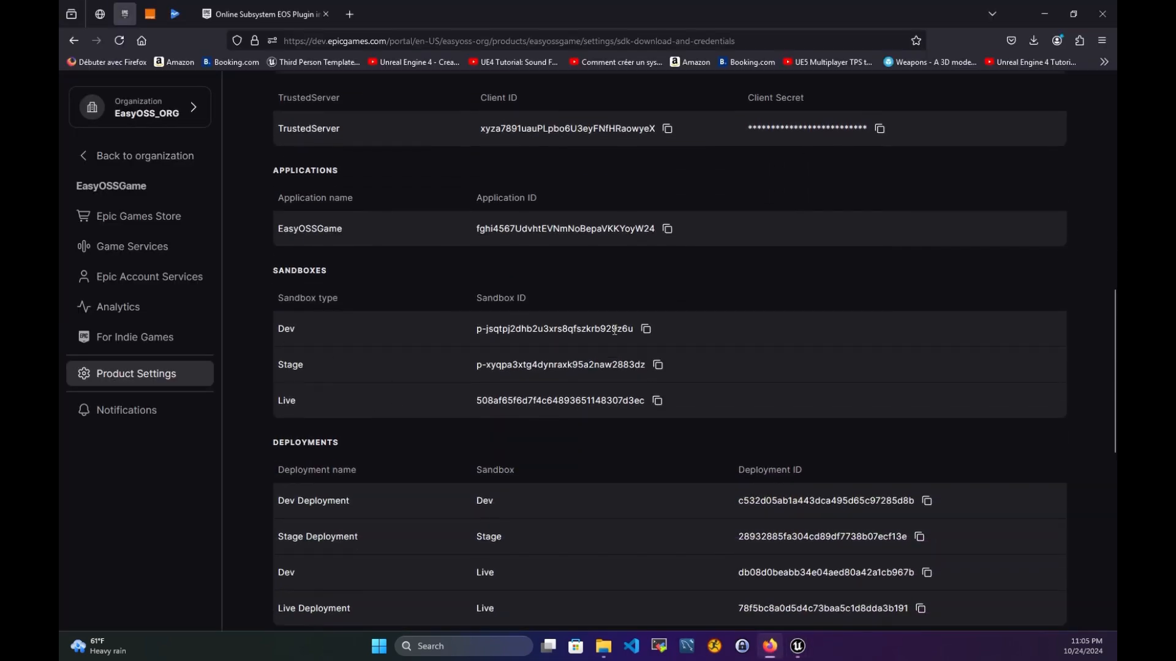
click(646, 329)
click(832, 593)
key(ctrl+v)
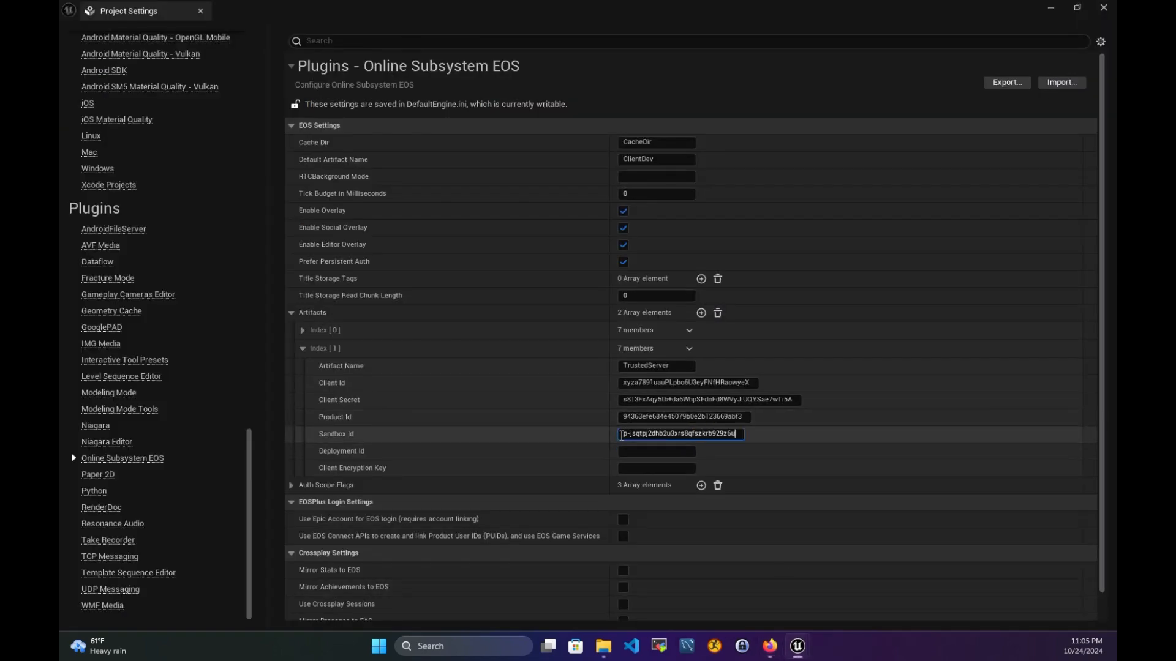
- Paste the Dev Deployment ID into TrustedServer's Deployment Id field
click(770, 646)
scroll(488, 442, down, 2)
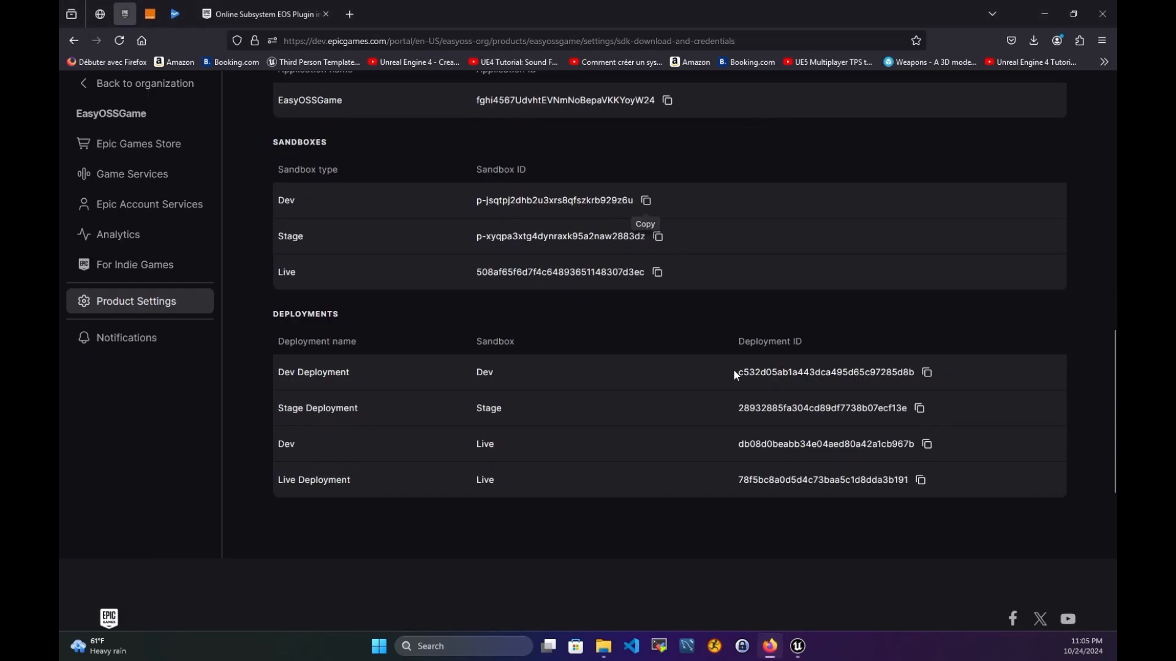
click(927, 373)
mouse_move(797, 646)
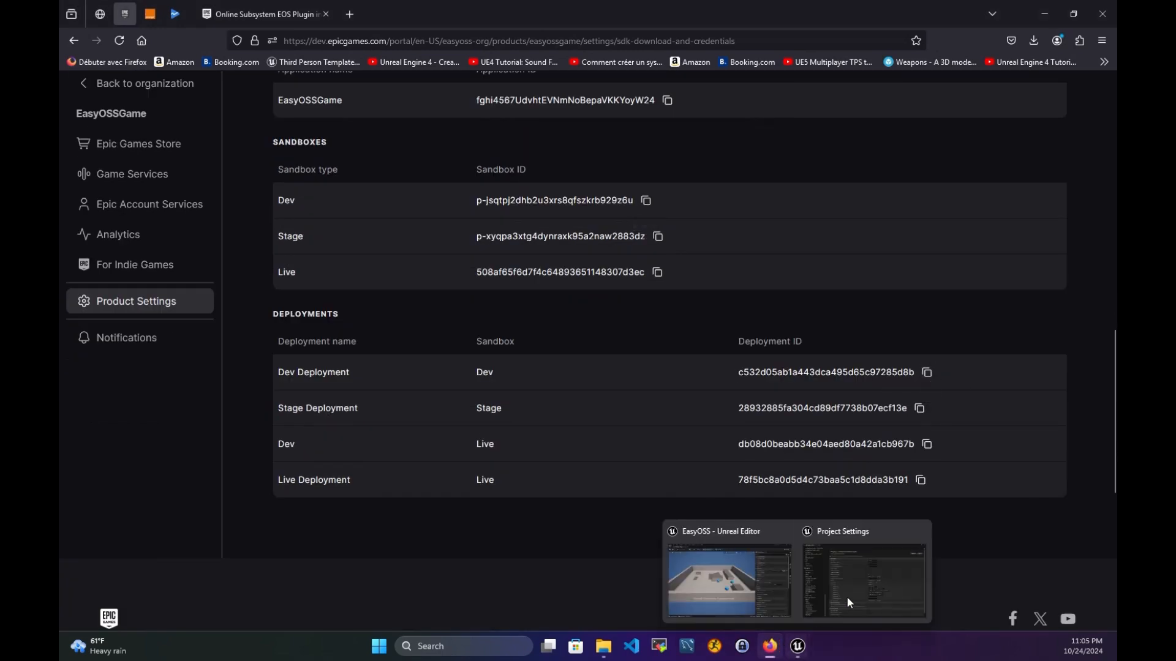
click(846, 596)
key(ctrl+v)
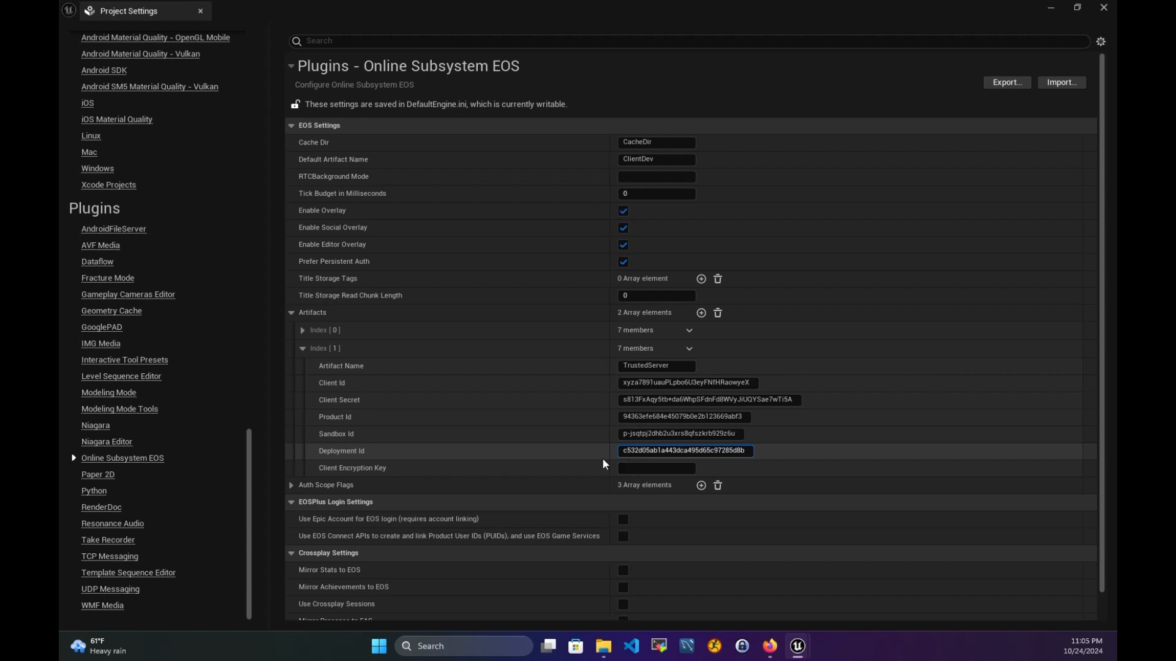
click(641, 469)
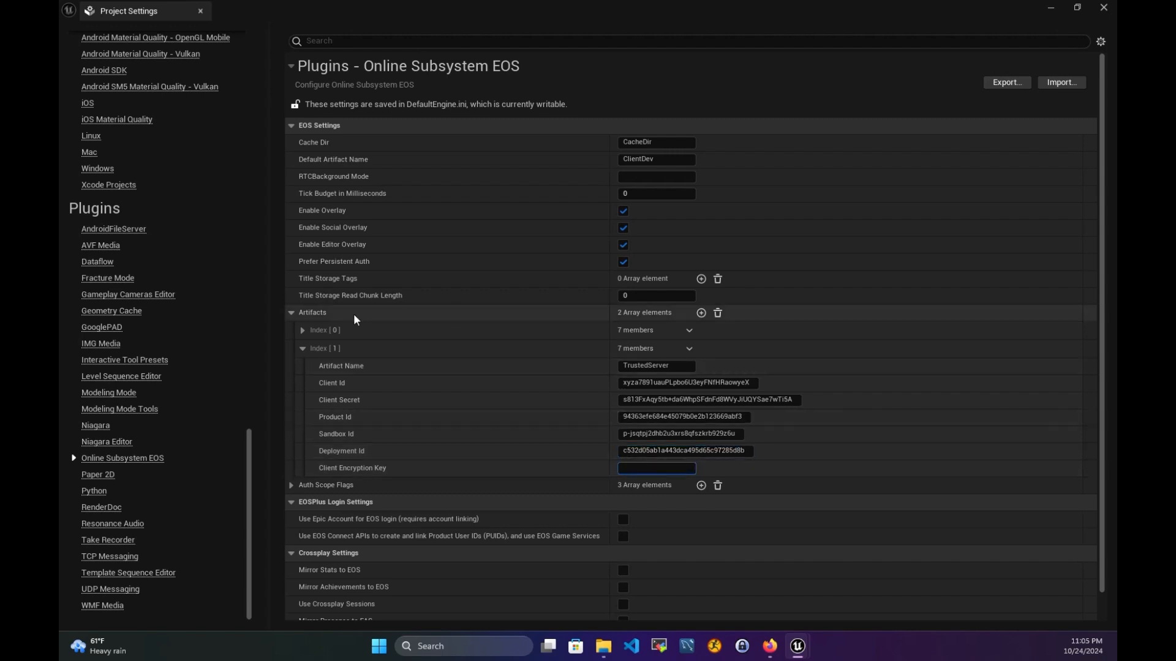
click(303, 330)
scroll(643, 453, down, 1)
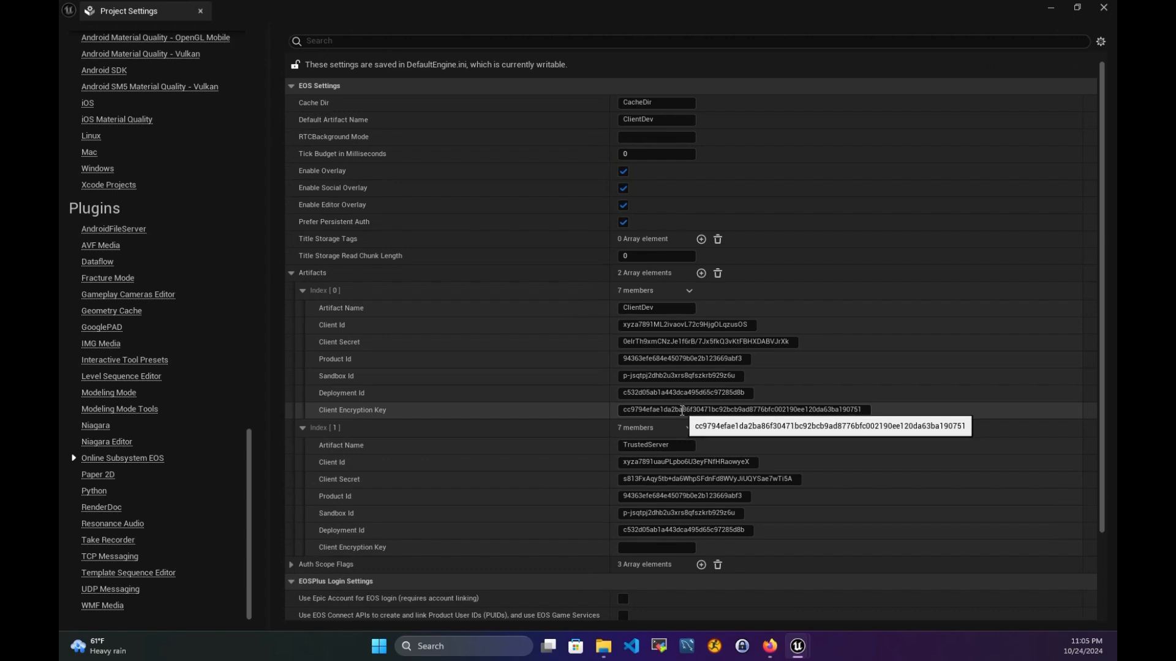
- Copy ClientDev's 64-digit Client Encryption Key into TrustedServer's Client Encryption Key
click(682, 410)
key(ctrl+c)
click(655, 547)
key(ctrl+v)
key(Return)
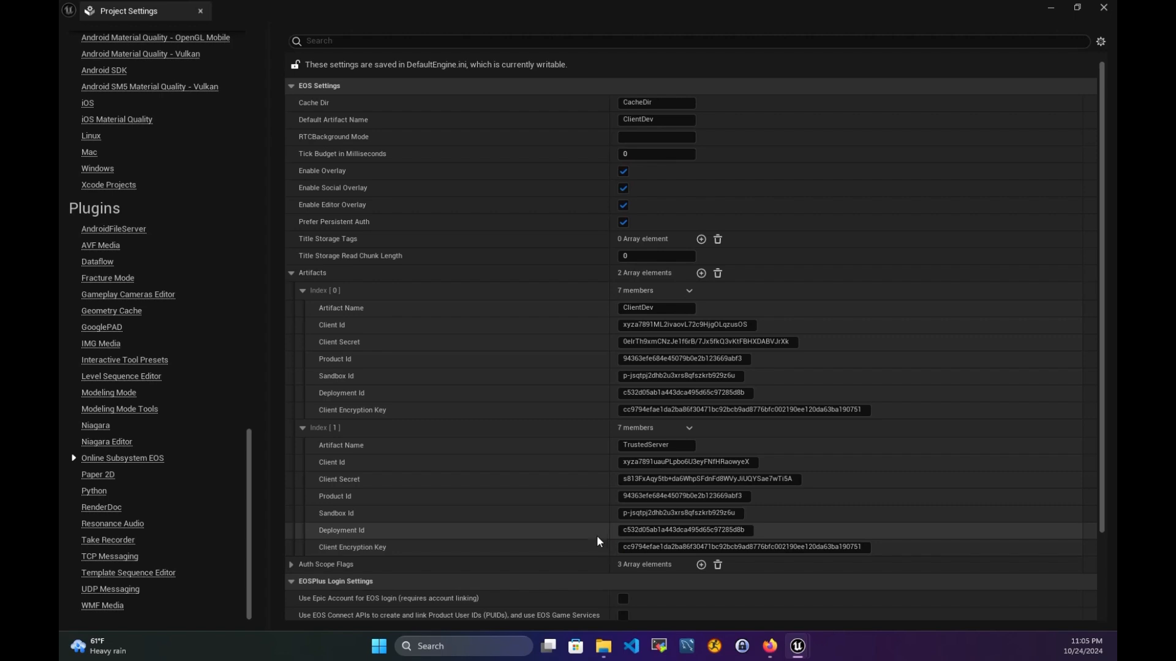
scroll(576, 521, down, 3)
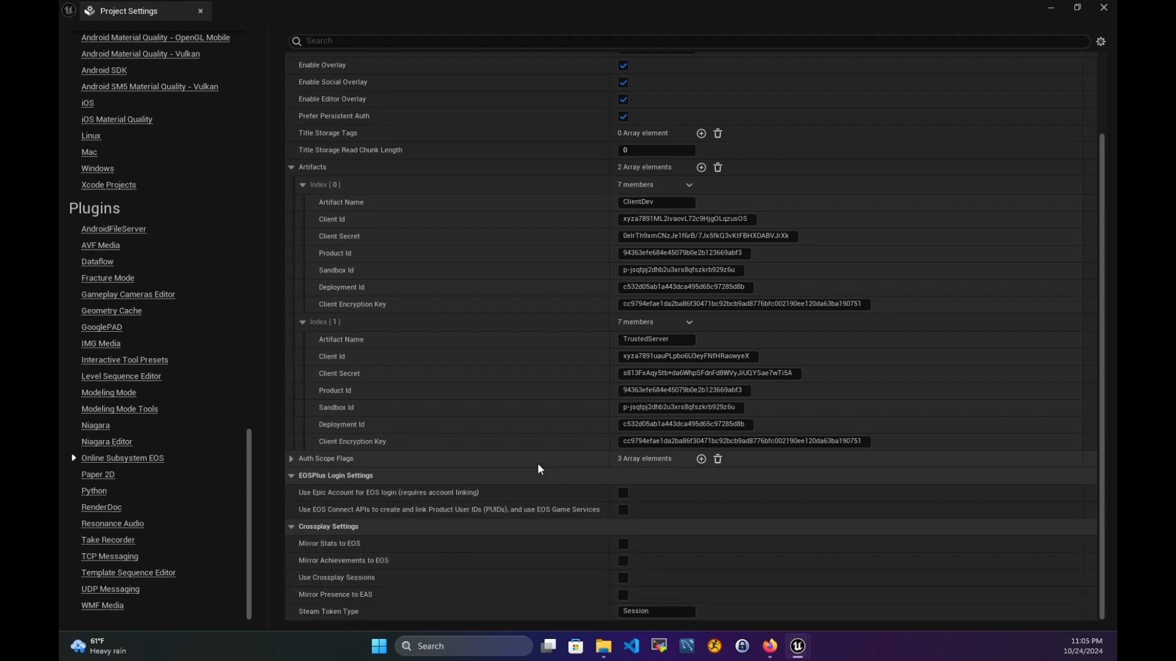
scroll(537, 463, up, 4)
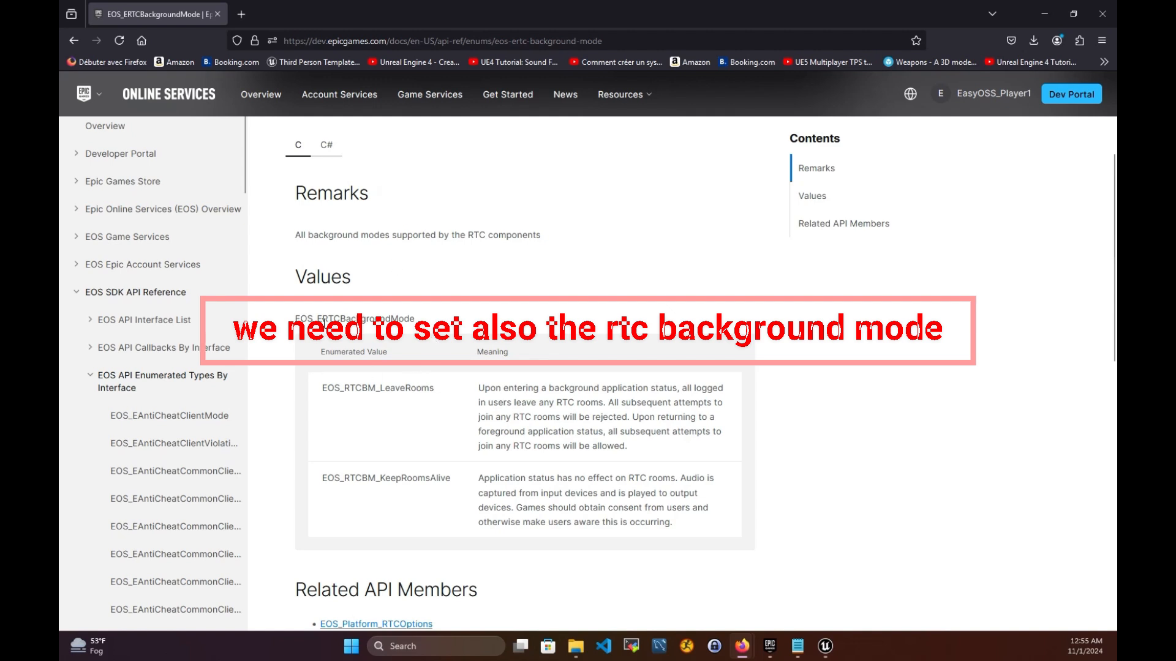
scroll(386, 334, down, 1)
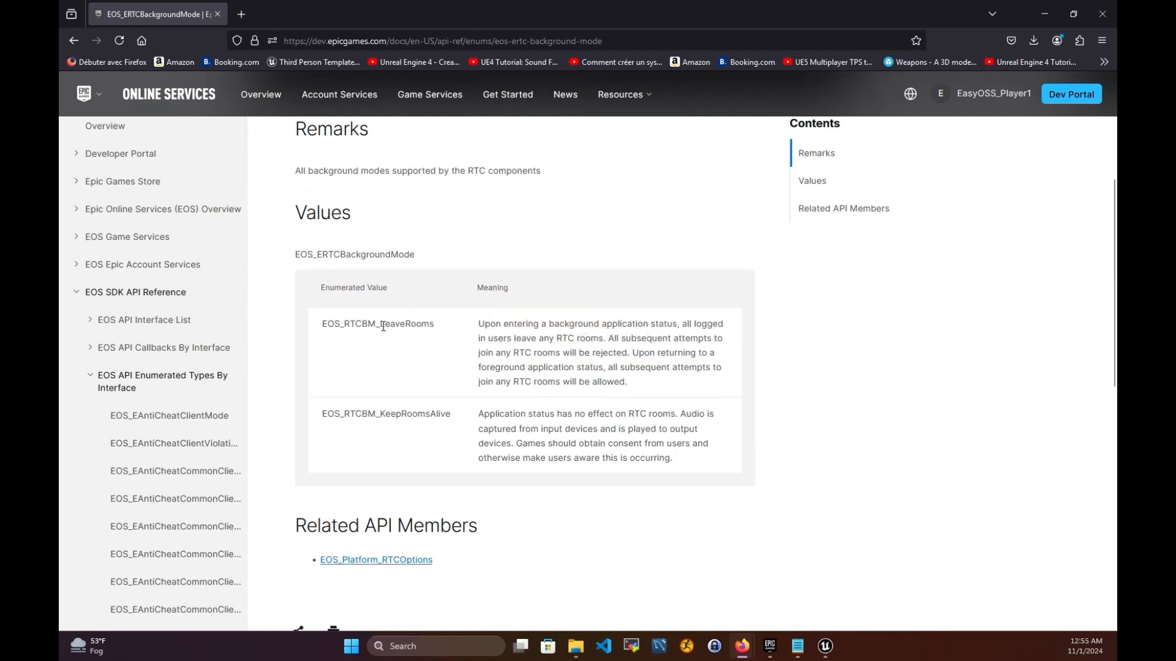
drag(381, 327, 434, 327)
drag(633, 385, 469, 331)
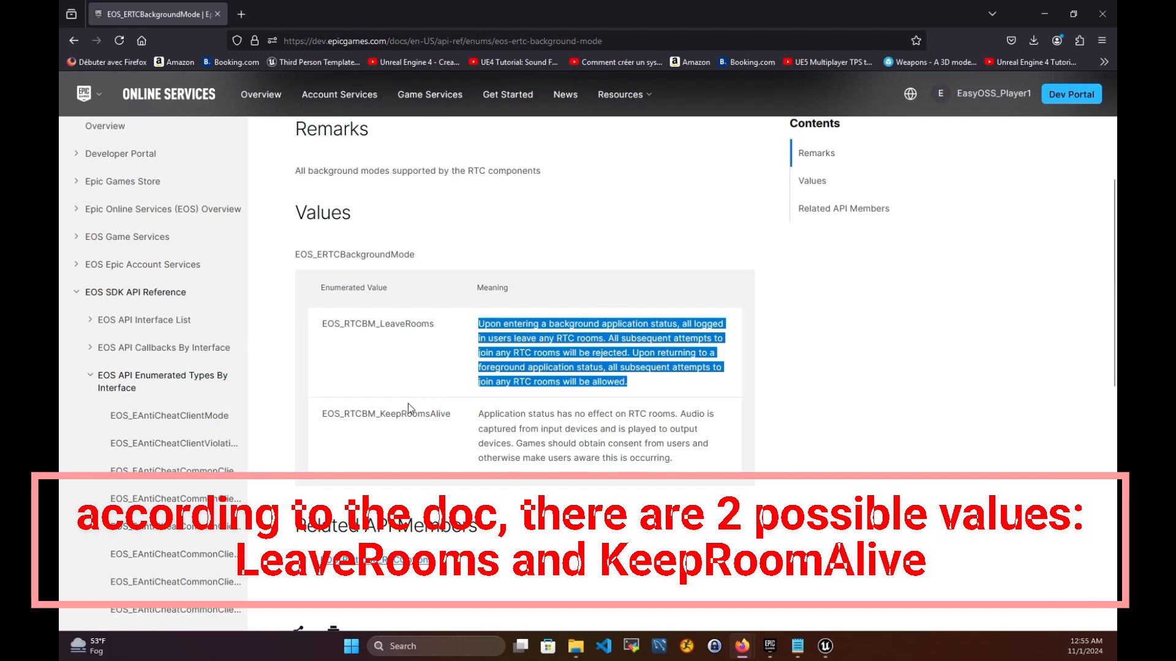
drag(456, 417, 381, 420)
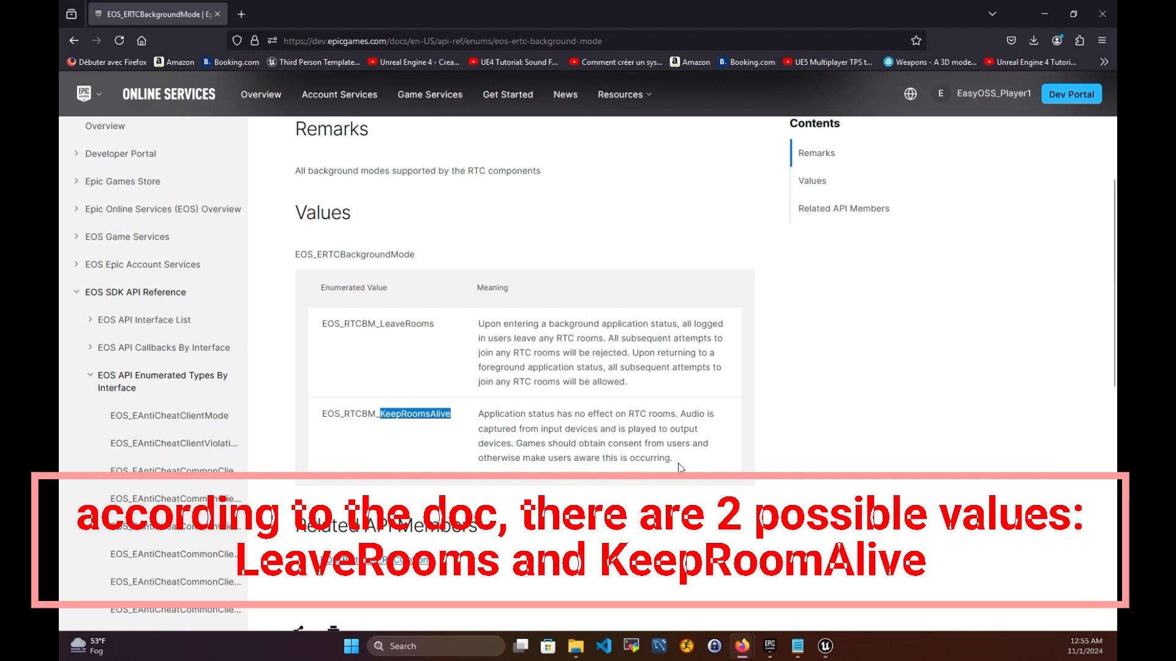
drag(676, 460, 475, 423)
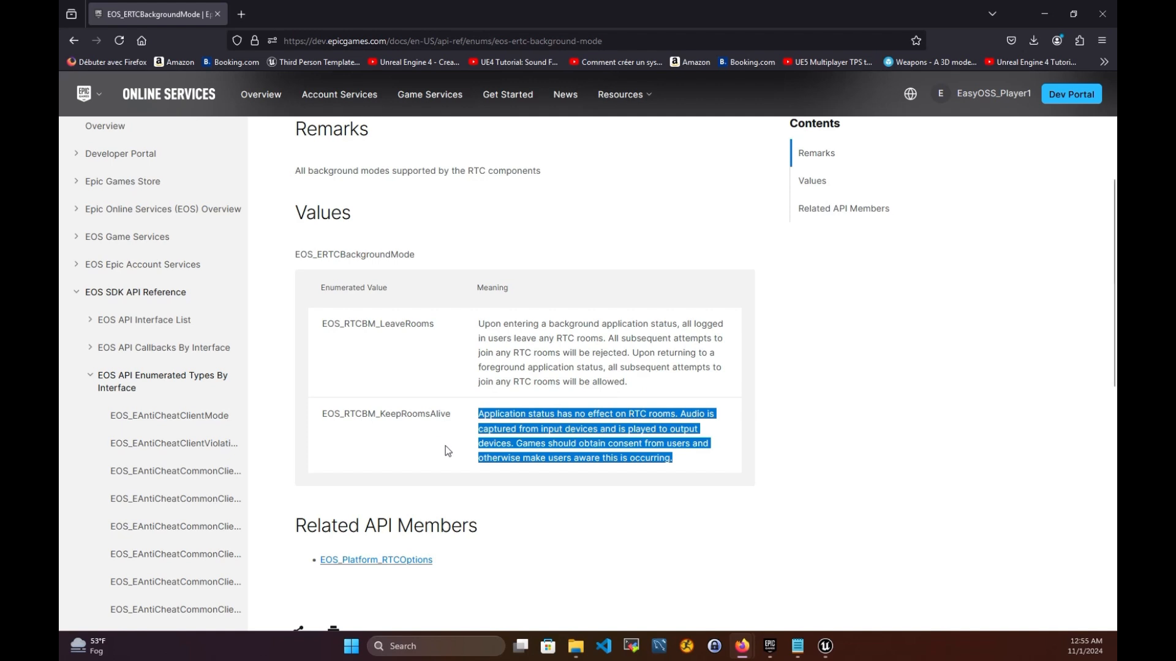
click(448, 452)
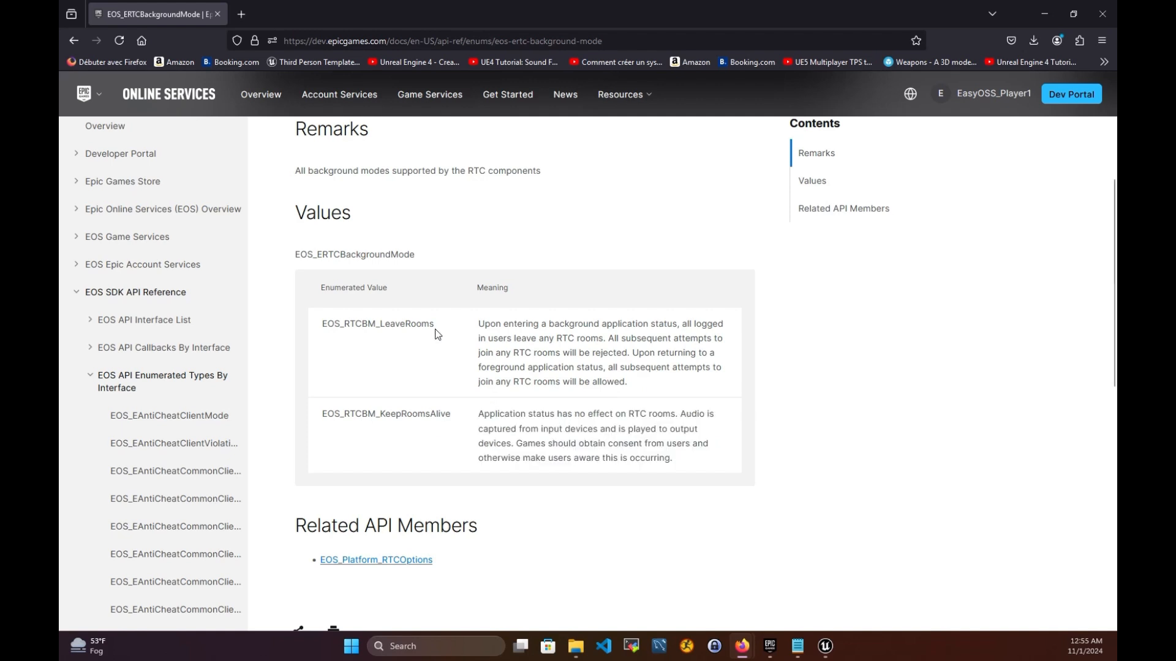
drag(436, 330, 385, 337)
mouse_move(839, 636)
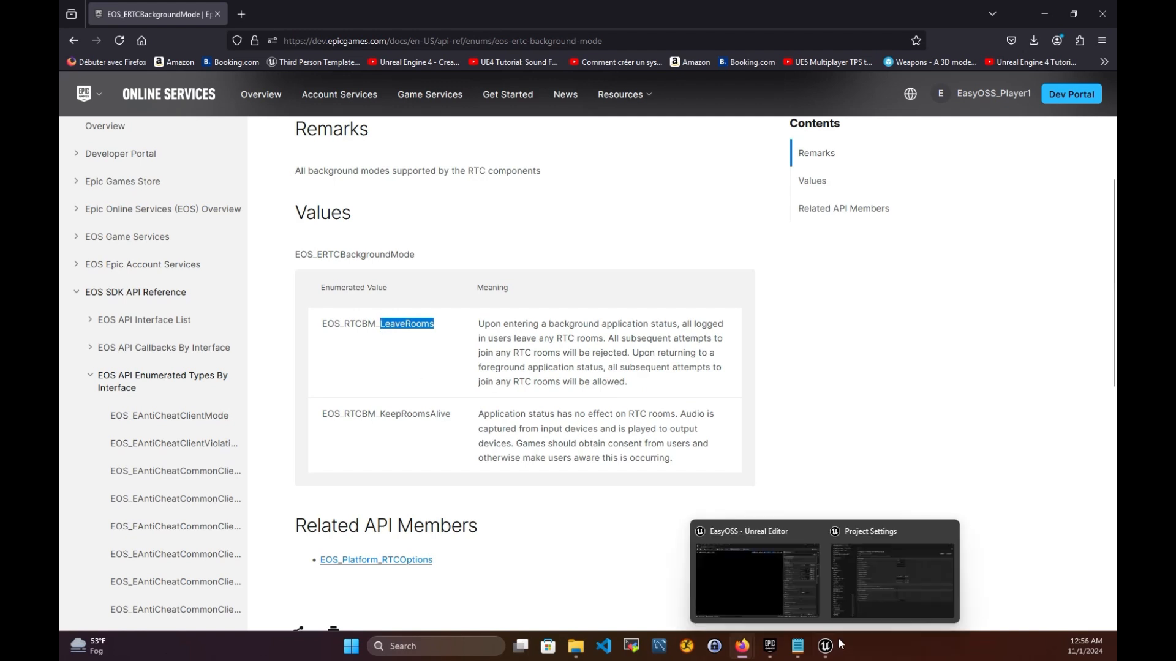
- Enter LeaveRooms as the EOS RTCBackground Mode value
click(868, 582)
click(633, 177)
text(LeaveRooms)
key(Return)
mouse_move(832, 656)
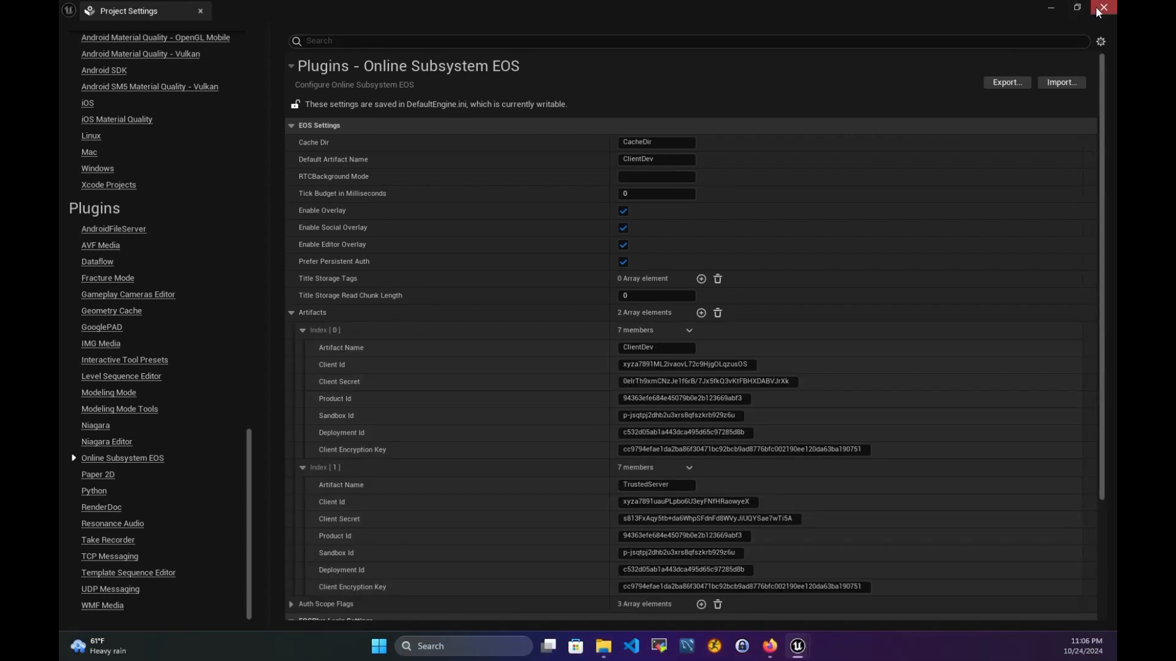
- Close Project Settings and open the EasyOSS project folder in File Explorer
click(1103, 8)
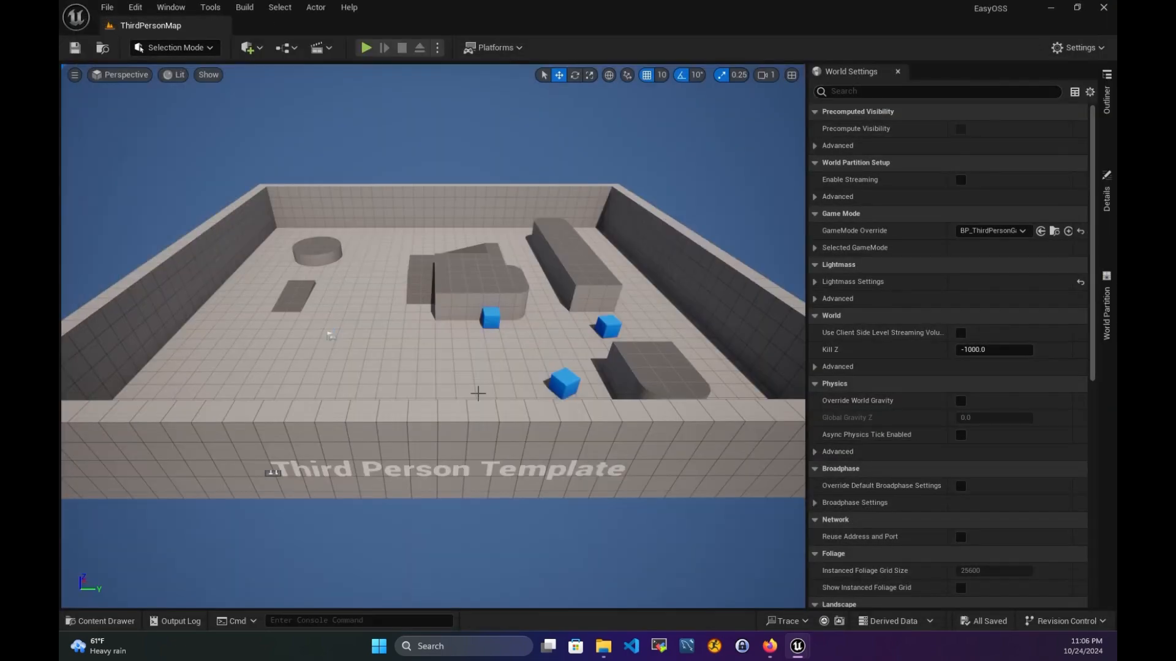
mouse_move(615, 649)
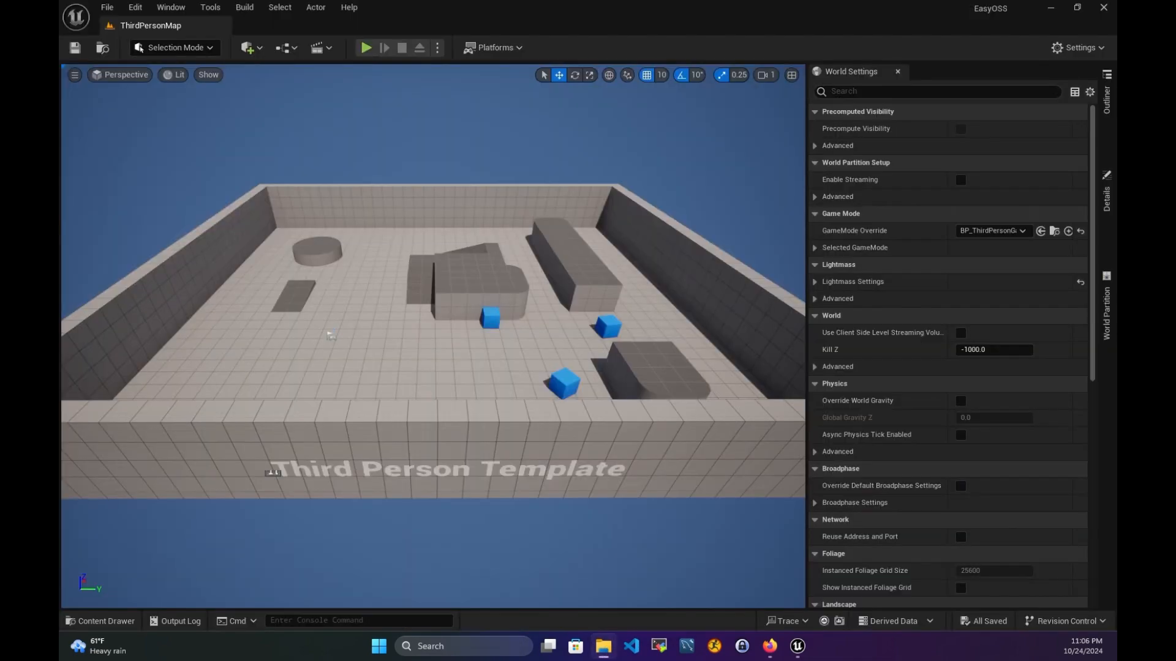
drag(60, 184, 314, 212)
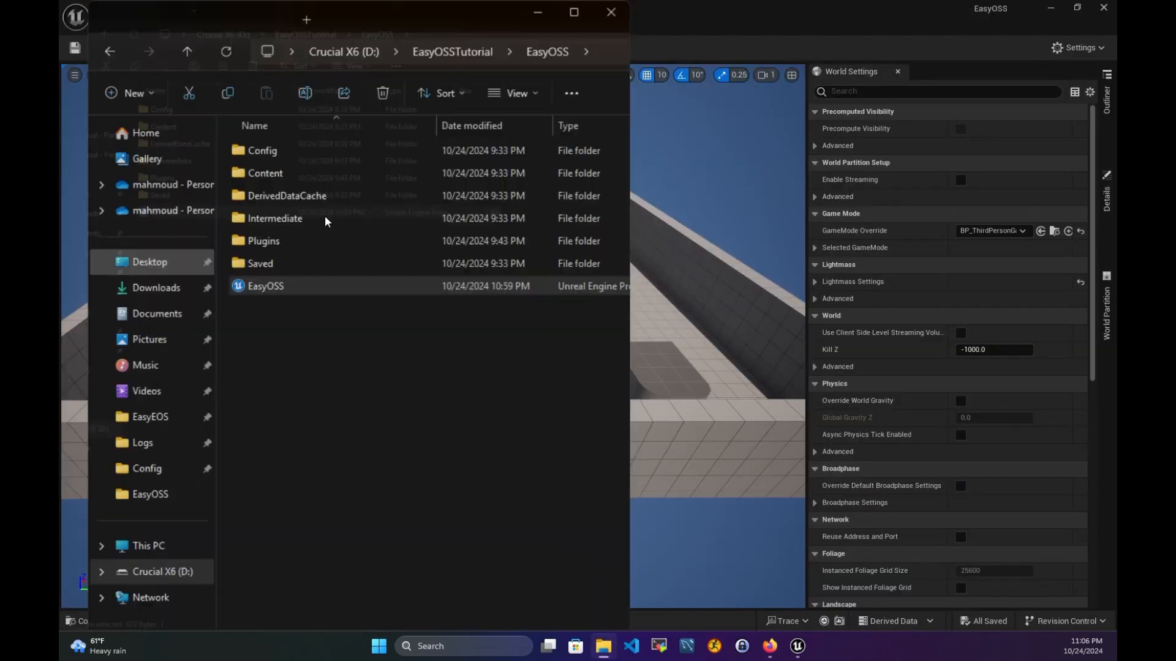
click(689, 10)
- Open the Config folder and select the DefaultEngine config file
click(260, 251)
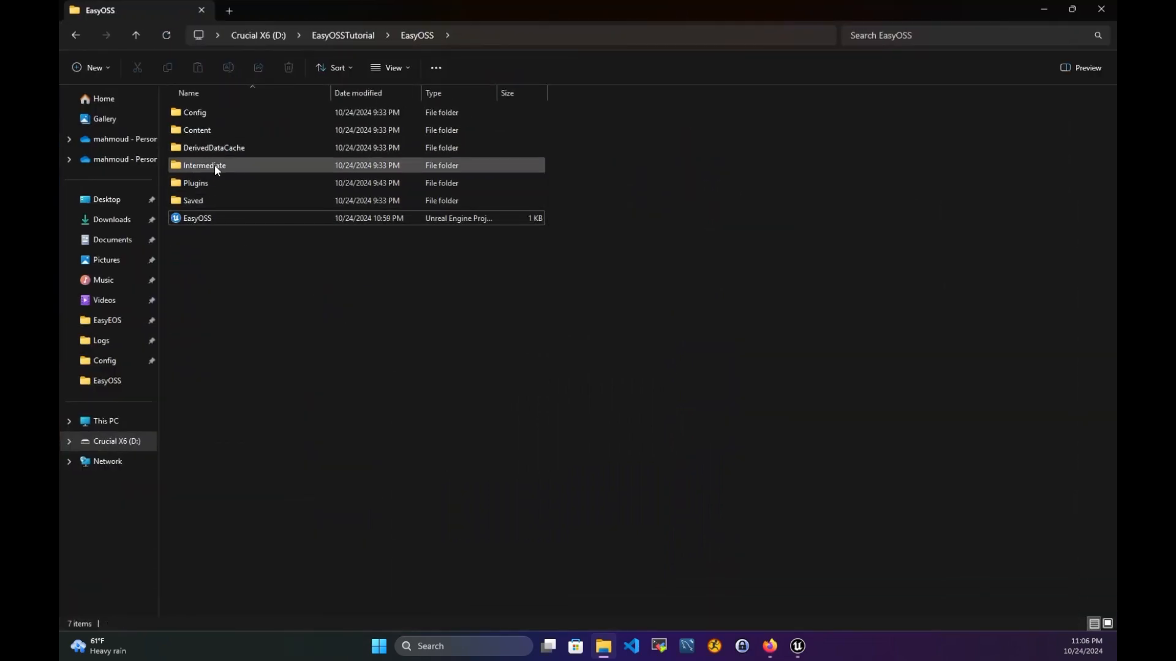
click(210, 115)
double_click(211, 115)
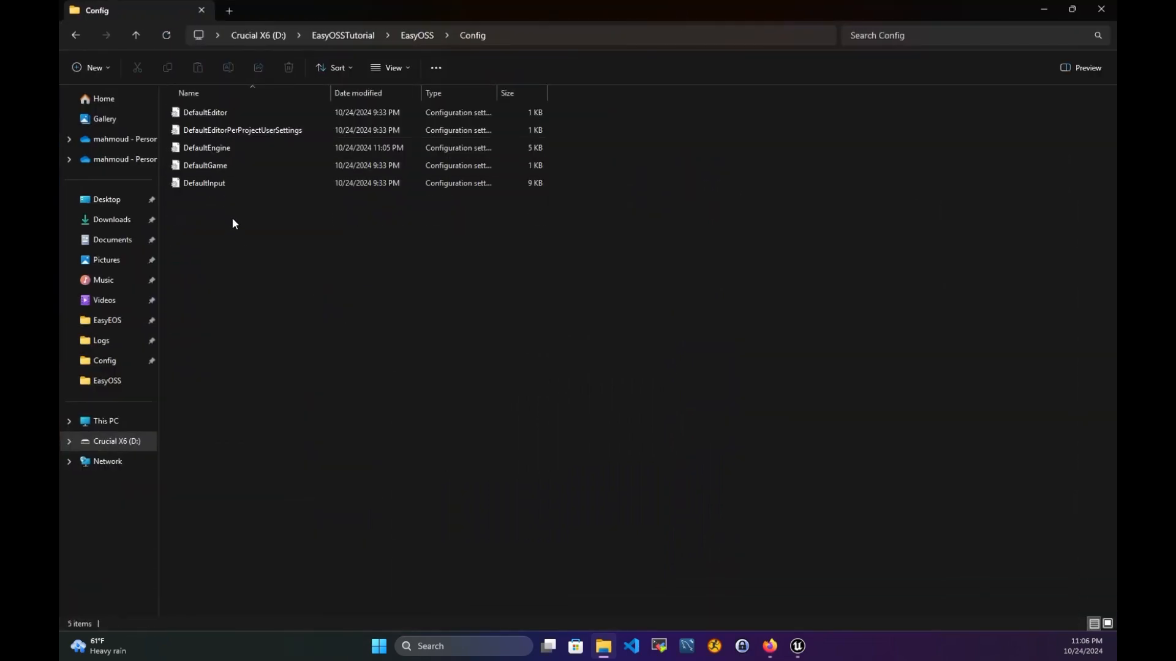
click(218, 151)
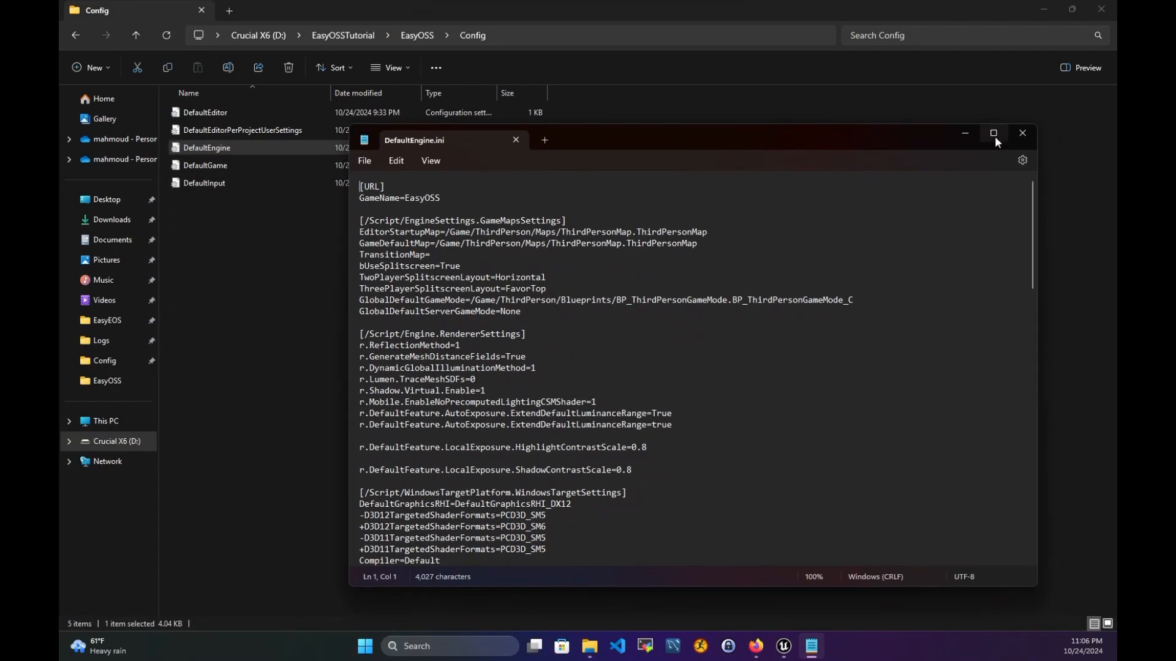
- Maximize DefaultEngine.ini and insert blank lines above the [URL] section
click(993, 133)
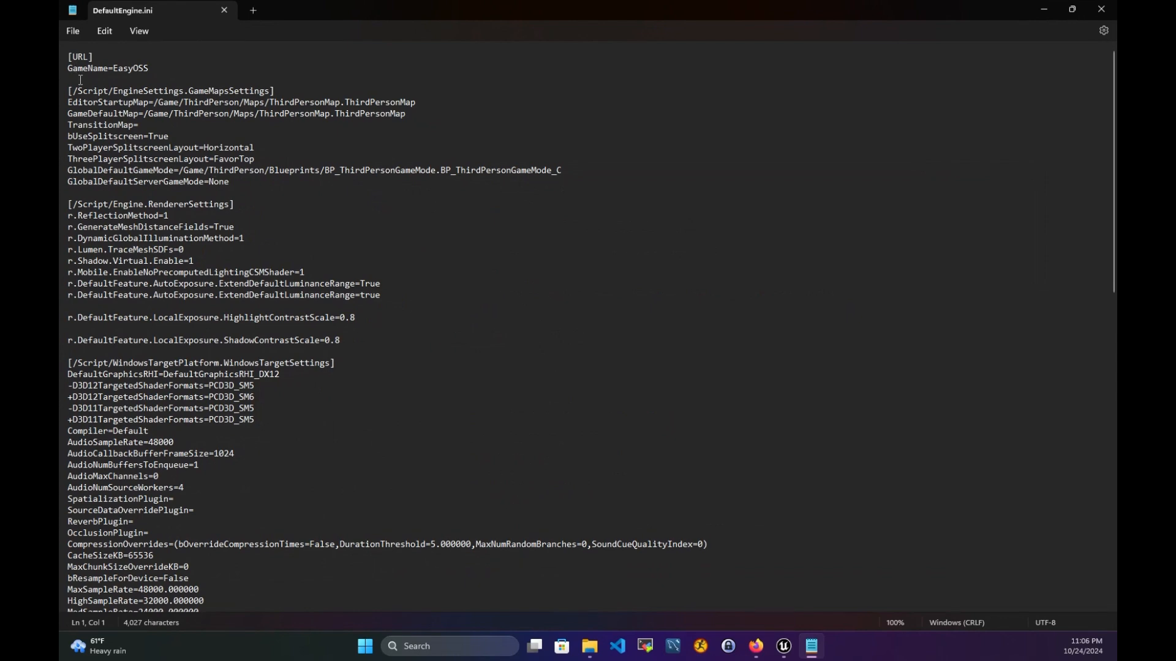
key(Return)
key(Return)
key(Return)
key(Return)
key(Return)
key(Return)
key(Up)
key(Up)
key(Up)
key(Up)
key(Up)
key(Up)
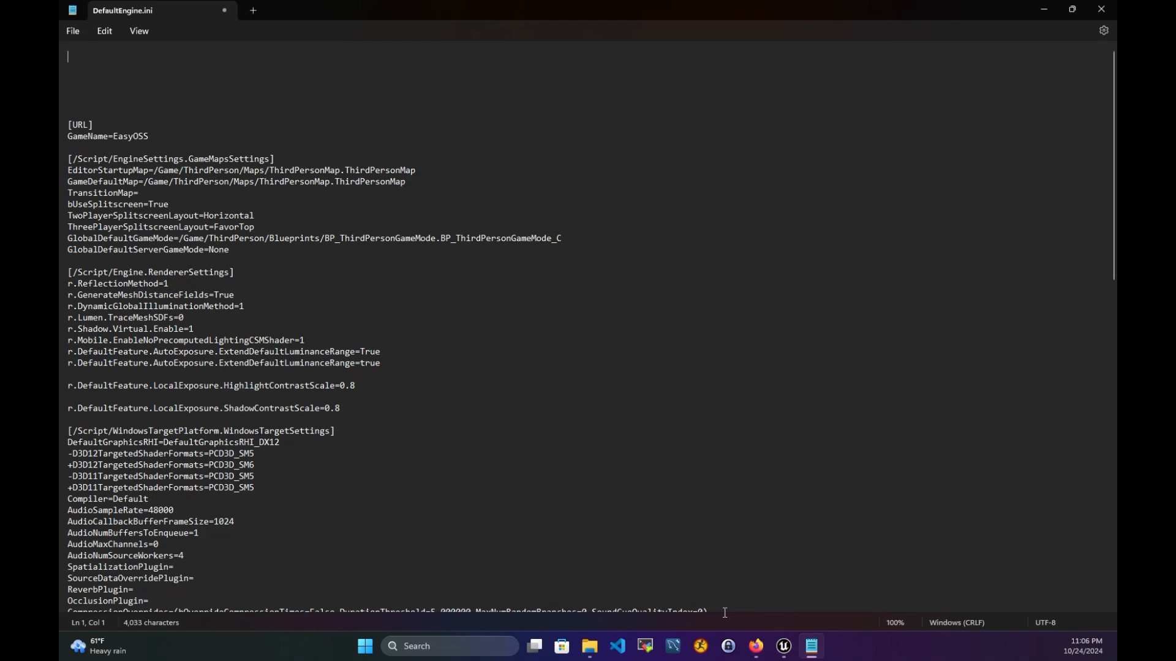
click(754, 646)
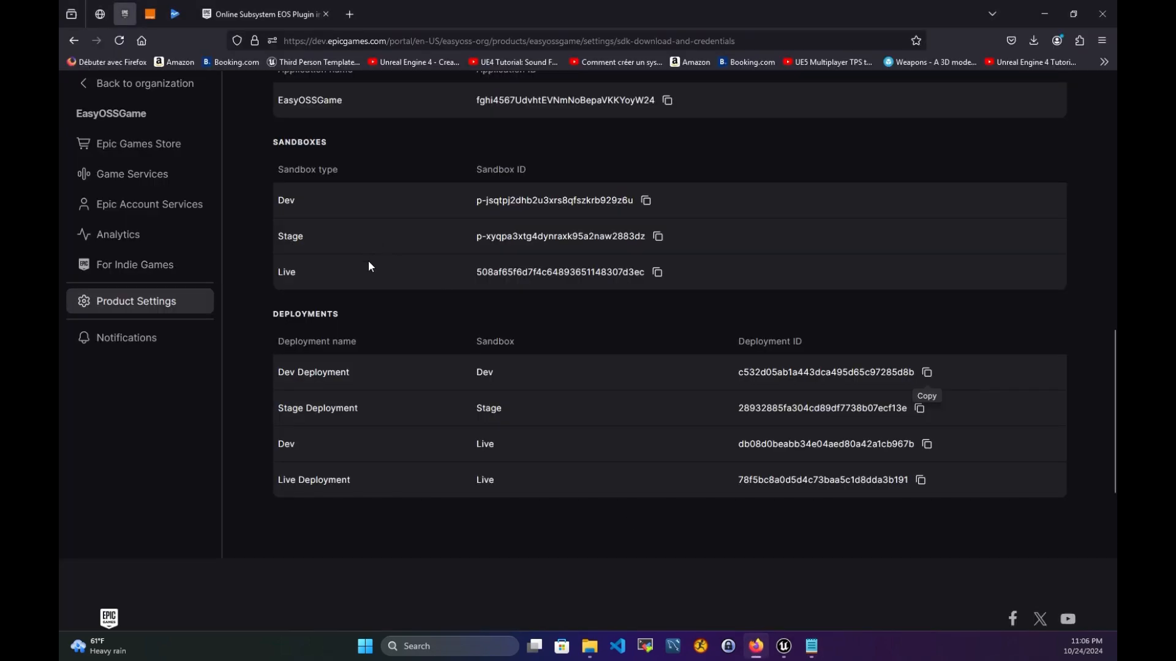
- Select the 18-line OSS EOS config block in the EOS plugin documentation
scroll(369, 270, up, 7)
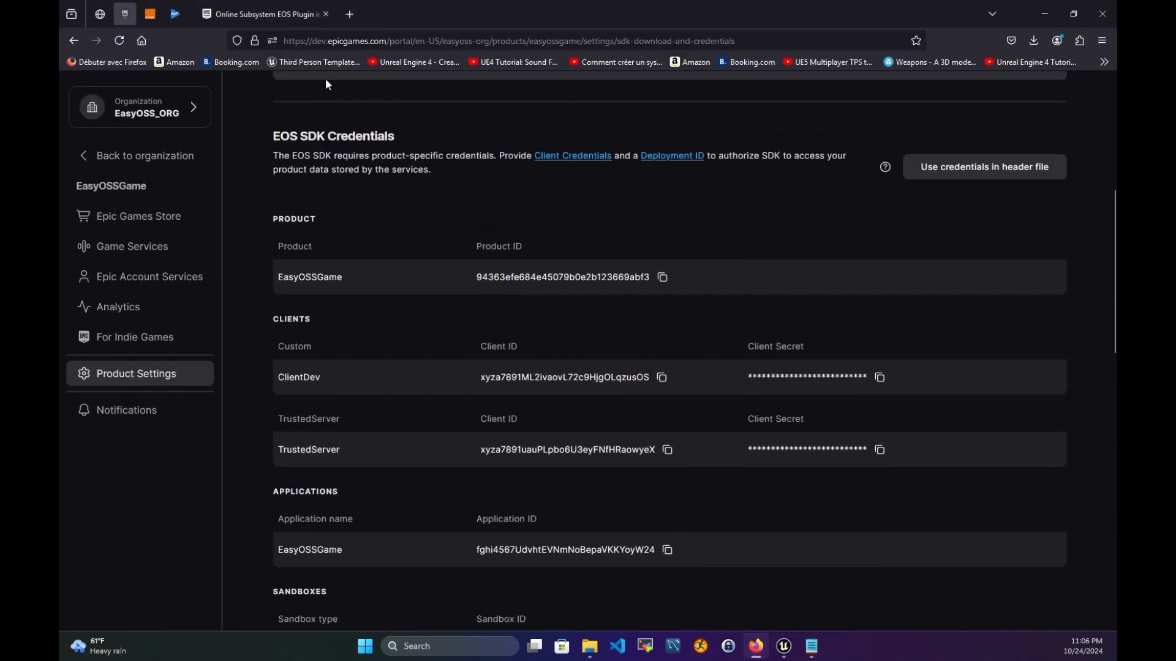
click(285, 15)
scroll(484, 397, down, 5)
scroll(484, 402, down, 8)
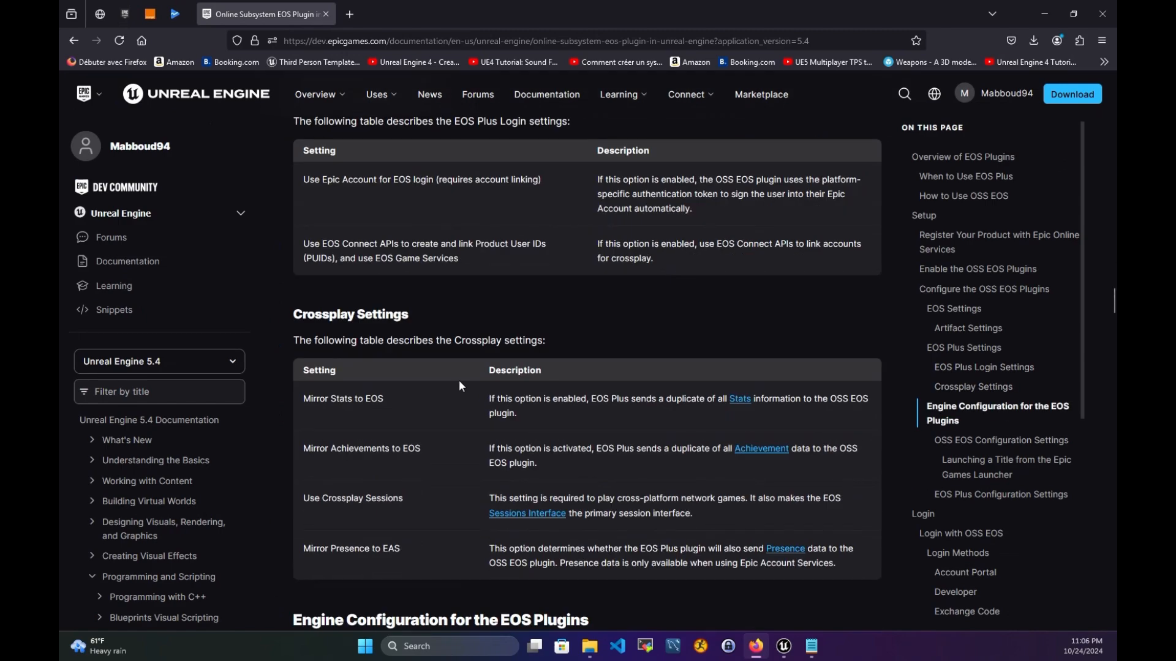
scroll(450, 360, down, 3)
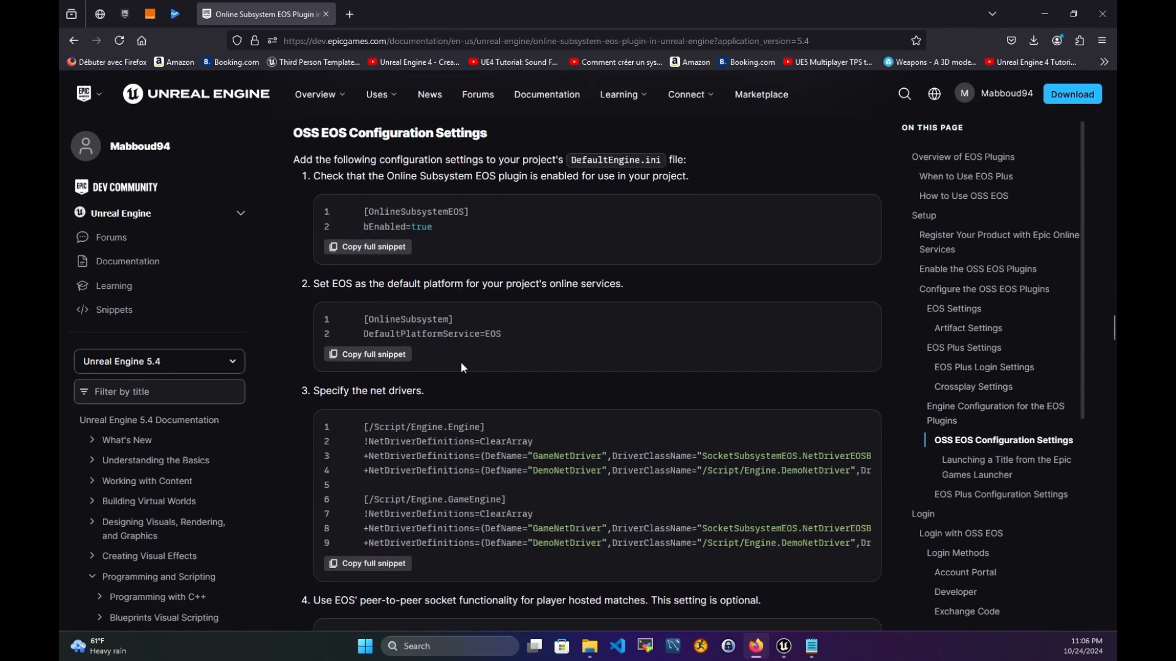
drag(320, 134, 461, 133)
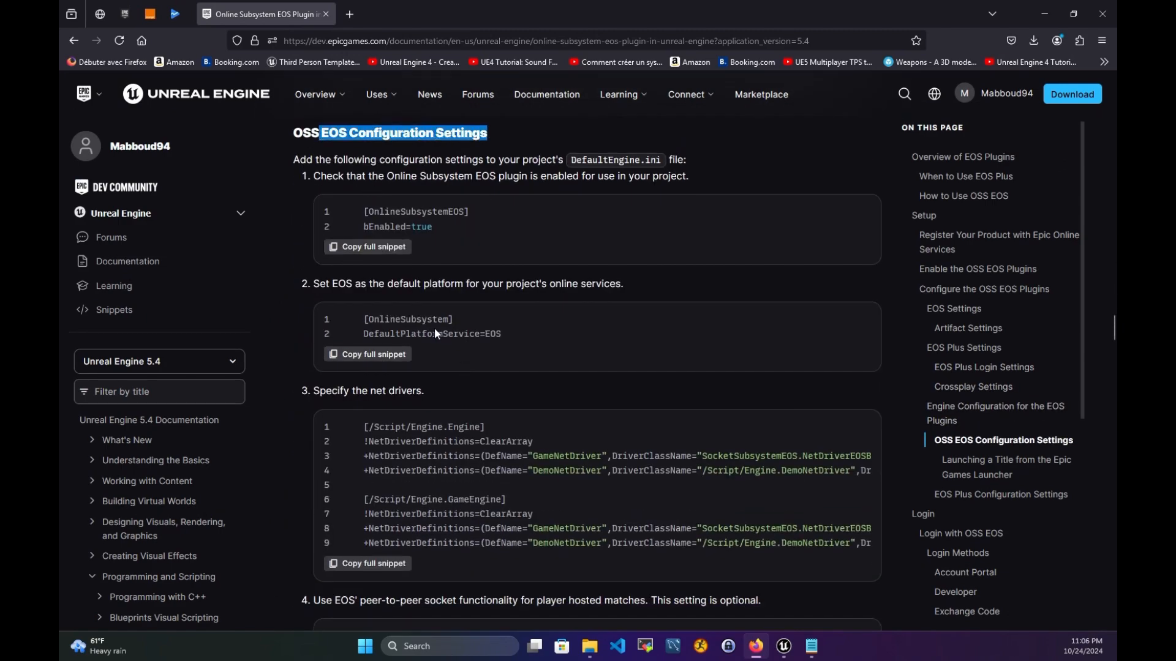
scroll(416, 334, down, 5)
scroll(417, 335, down, 3)
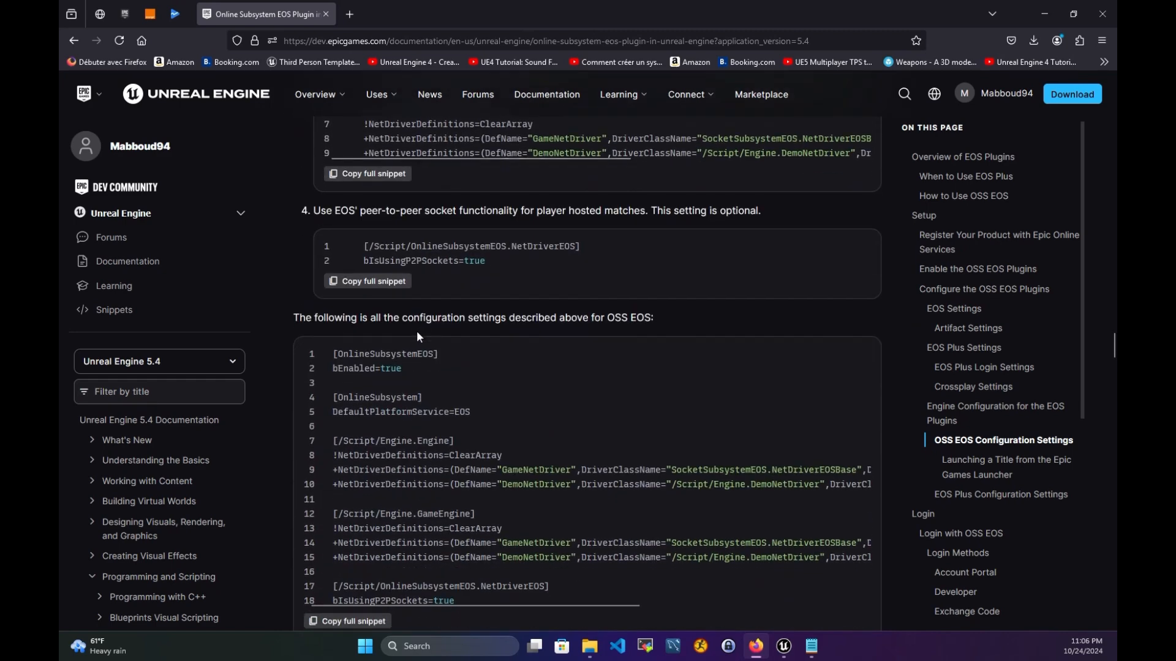
drag(353, 259, 597, 271)
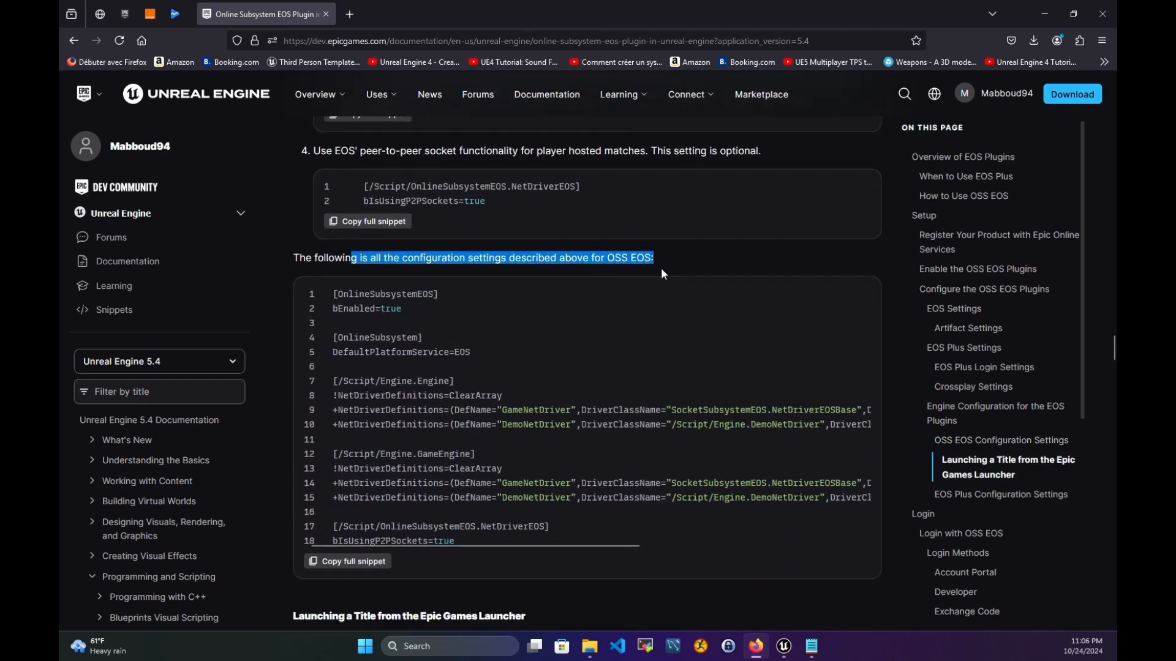
scroll(492, 310, down, 1)
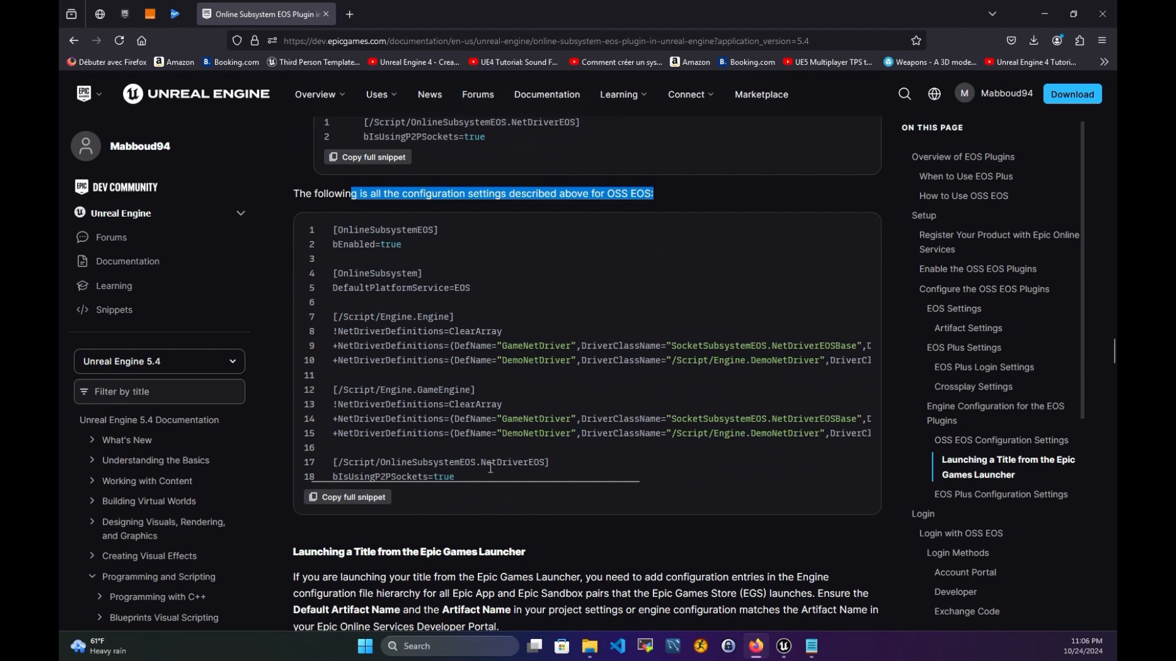
drag(462, 472, 328, 233)
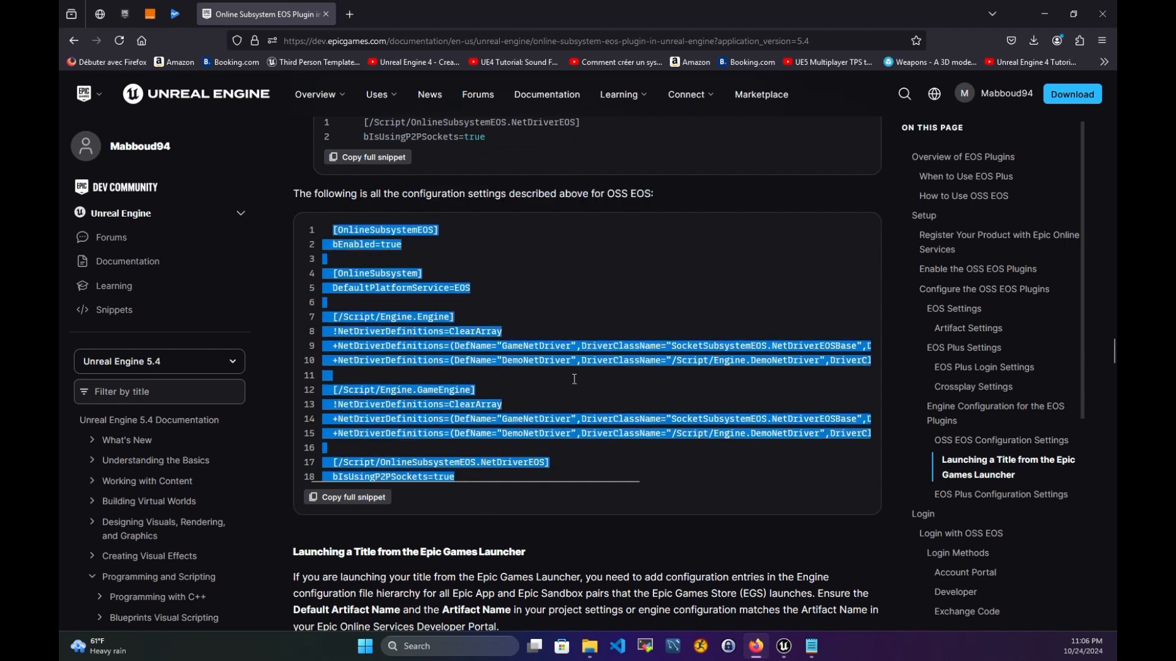
click(812, 646)
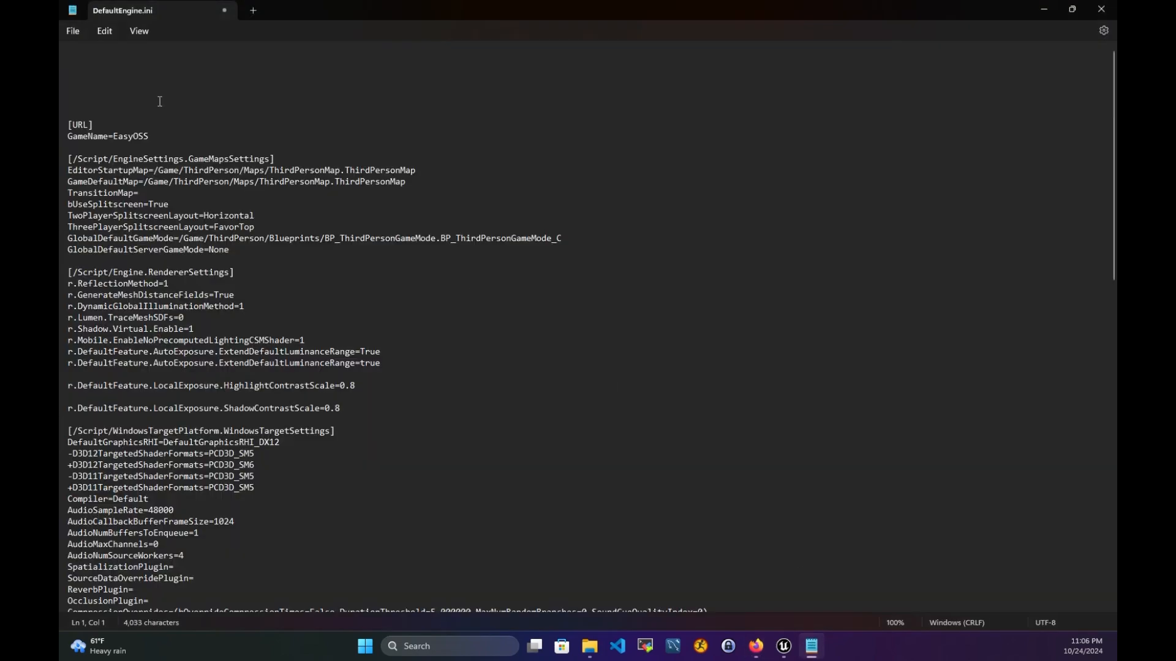
- Paste the OSS EOS settings block at the top of DefaultEngine.ini
text([OnlineSubsystemEOS] 		bEnabled=true  		[OnlineSubsystem] 		DefaultPlatformService=EOS  		[/Script/Engine.Engine] 		!NetDriverDefinitions=ClearArray 		+NetDriverDefinitions=(DefName="GameNetDriver",DriverClassName="SocketSubsystemEOS.NetDriverEOSBase",DriverClassNameFallback="OnlineSubsystemUtils.IpNetDriver") 		+NetDriverDefinitions=(DefName="DemoNetDriver",DriverClassName="/Script/Engine.DemoNetDriver",DriverClassNameFallback="/Script/Engine.DemoNetDriver")  		[/Script/Engine.GameEngine] 		!NetDriverDefinitions=ClearArray 		+NetDriverDefinitions=(DefName="GameNetDriver",DriverClassName="SocketSubsystemEOS.NetDriverEOSBase",DriverClassNameFallback="OnlineSubsystemUtils.IpNetDriver") 		+NetDriverDefinitions=(DefName="DemoNetDriver",DriverClassName="/Script/Engine.DemoNetDriver",DriverClassNameFallback="/Script/Engine.DemoNetDriver")  		[/Script/OnlineSubsystemEOS.NetDriverEOS] 		bIsUsingP2PSockets=true)
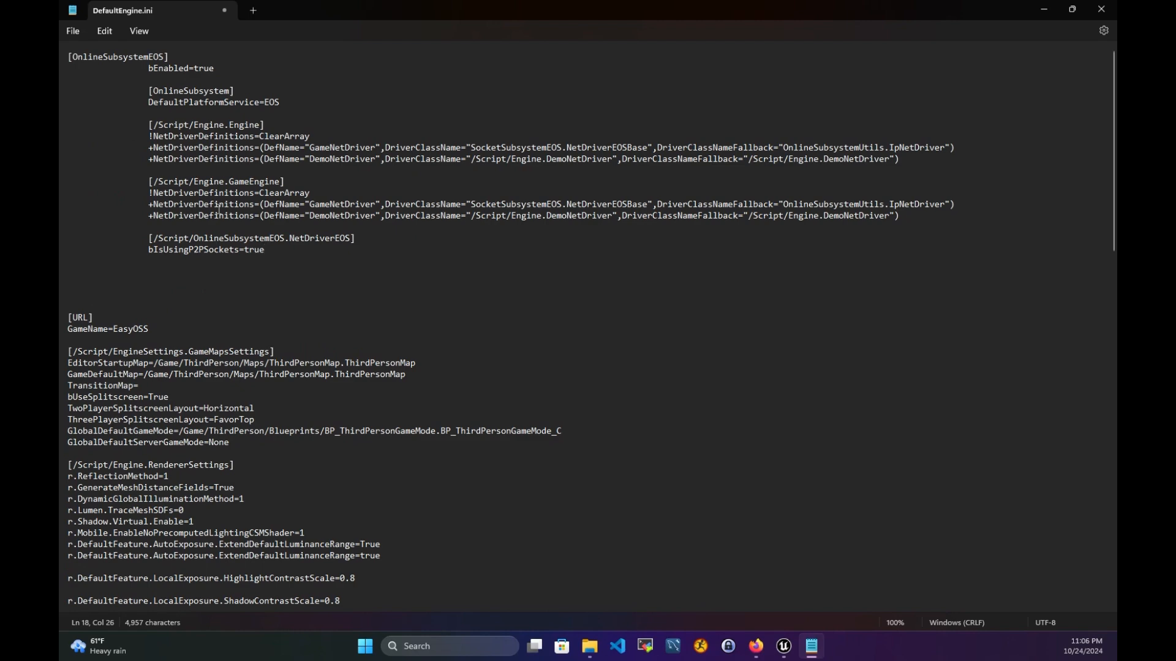
drag(267, 248, 145, 67)
key(BackSpace)
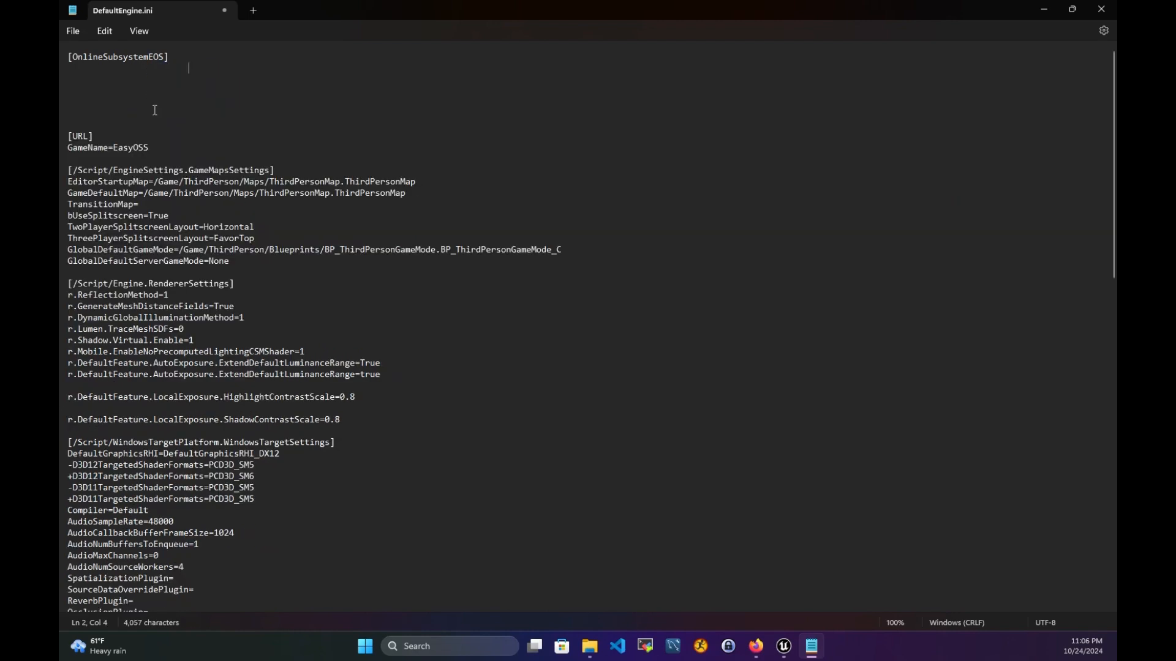
key(ctrl+z)
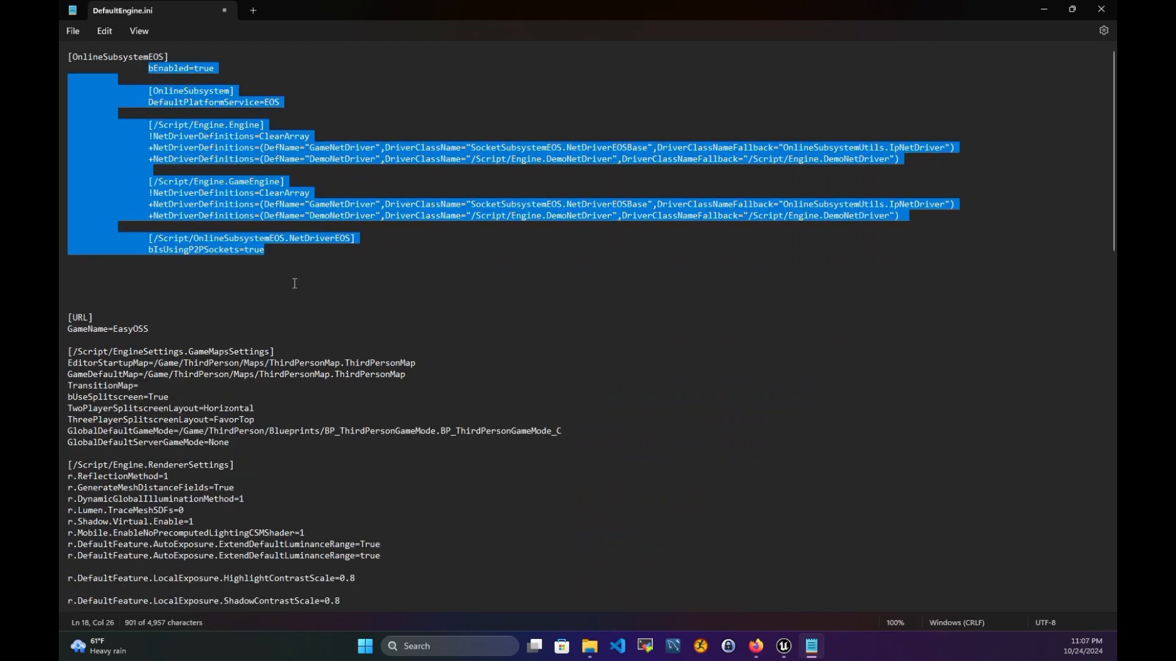
click(294, 283)
- Remove the leading indentation from bEnabled=true, [OnlineSubsystem], DefaultPlatformService=EOS and [/Script/Engine.Engine]
drag(148, 68, 67, 69)
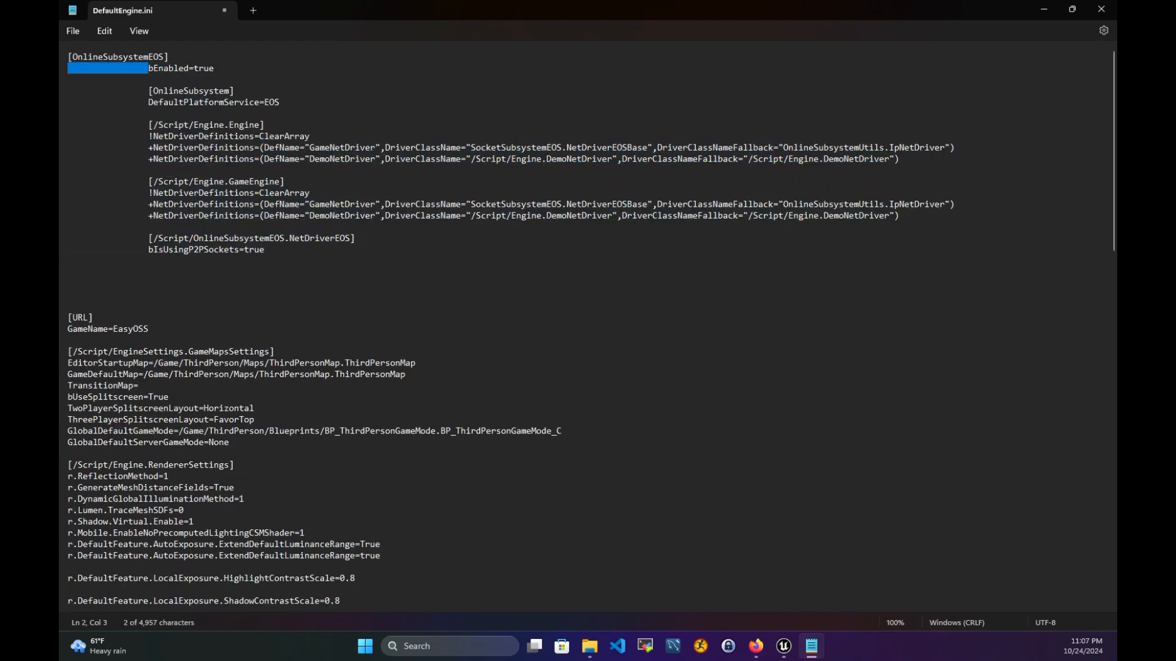
key(BackSpace)
drag(149, 91, 68, 91)
key(BackSpace)
drag(148, 102, 68, 101)
key(BackSpace)
drag(148, 125, 58, 127)
key(BackSpace)
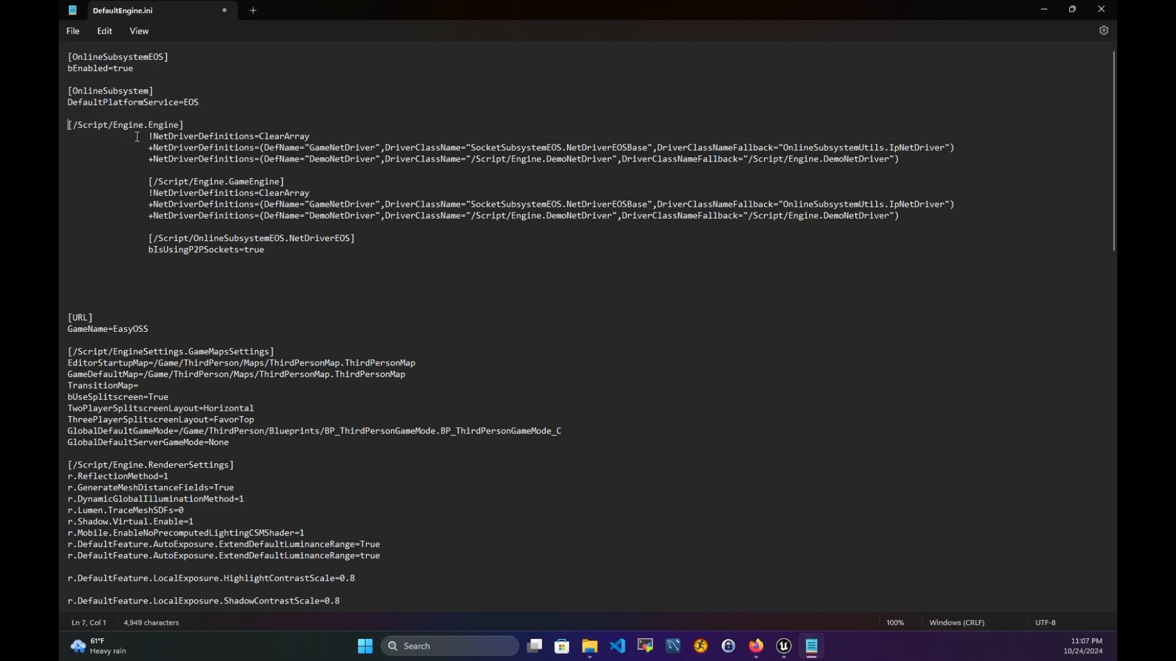
- Unindent lines 8–10, [/Script/Engine.GameEngine] and the ClearArray line
drag(149, 136, 68, 136)
key(BackSpace)
drag(148, 148, 67, 148)
key(BackSpace)
drag(148, 160, 68, 160)
key(BackSpace)
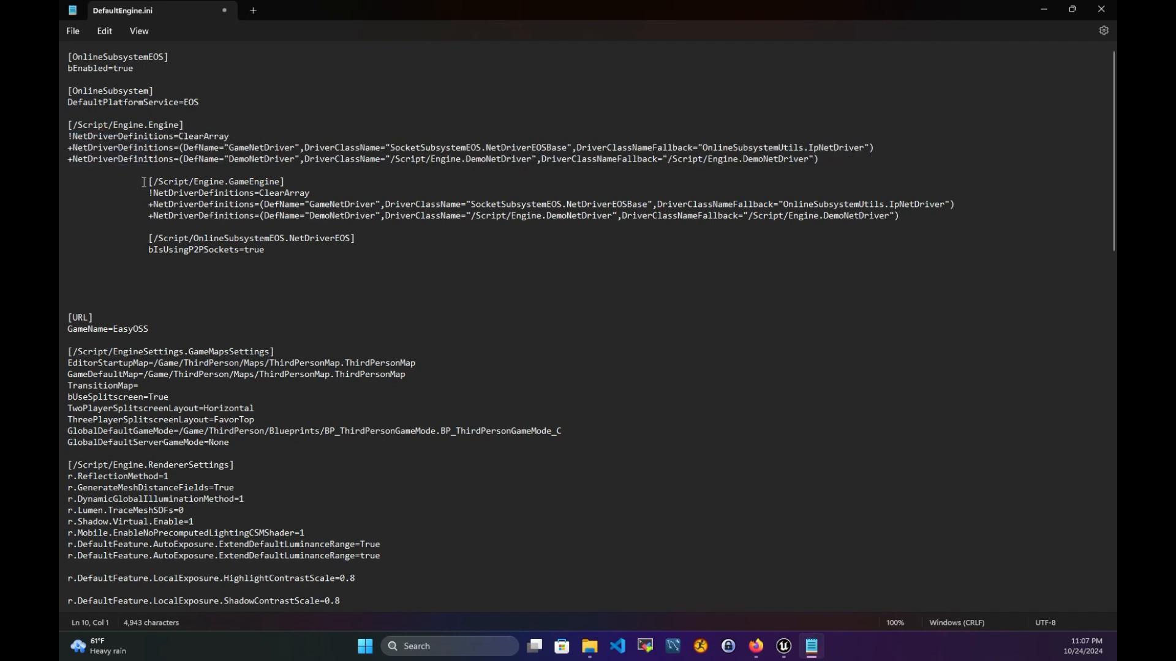
drag(148, 182, 67, 181)
key(BackSpace)
drag(147, 192, 67, 192)
key(BackSpace)
- Unindent lines 14–15 and bIsUsingP2PSockets=true, adding a blank line above the NetDriverEOS section
drag(148, 203, 67, 204)
key(BackSpace)
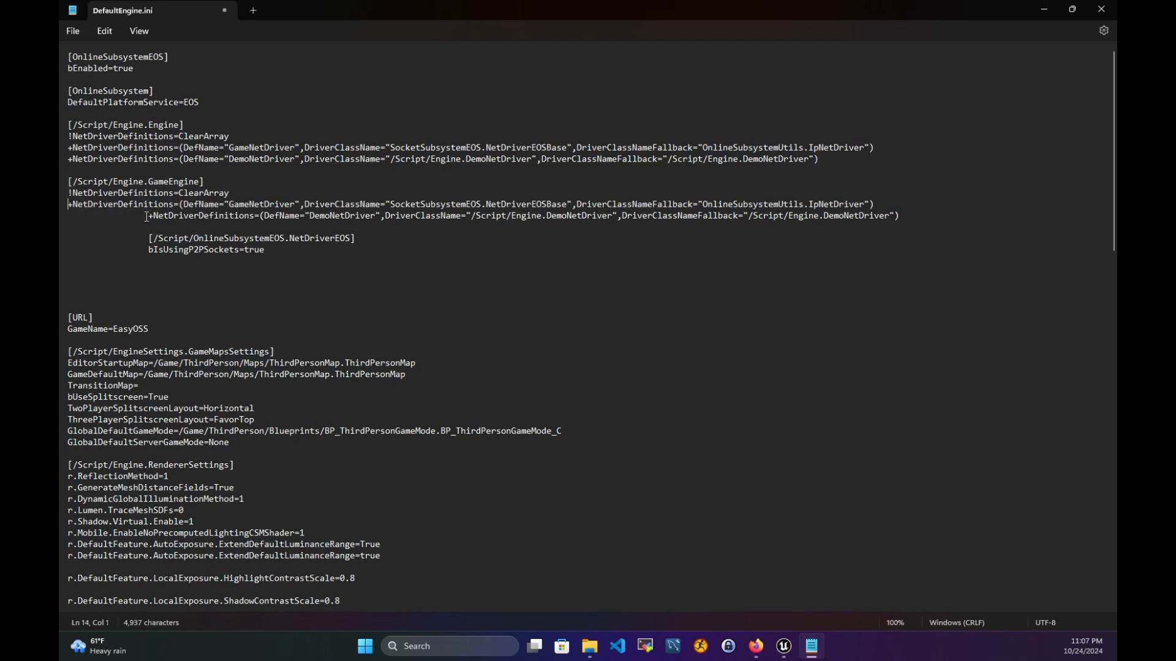
key(BackSpace)
drag(149, 216, 67, 227)
key(BackSpace)
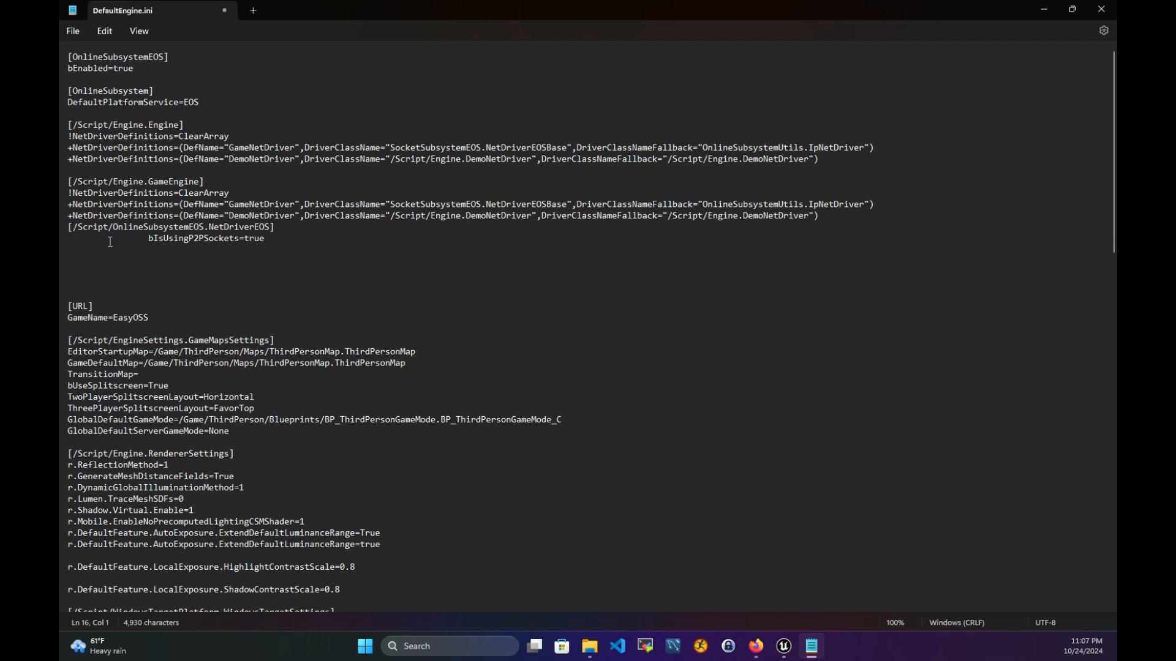
key(Return)
drag(148, 249, 67, 250)
key(BackSpace)
click(317, 243)
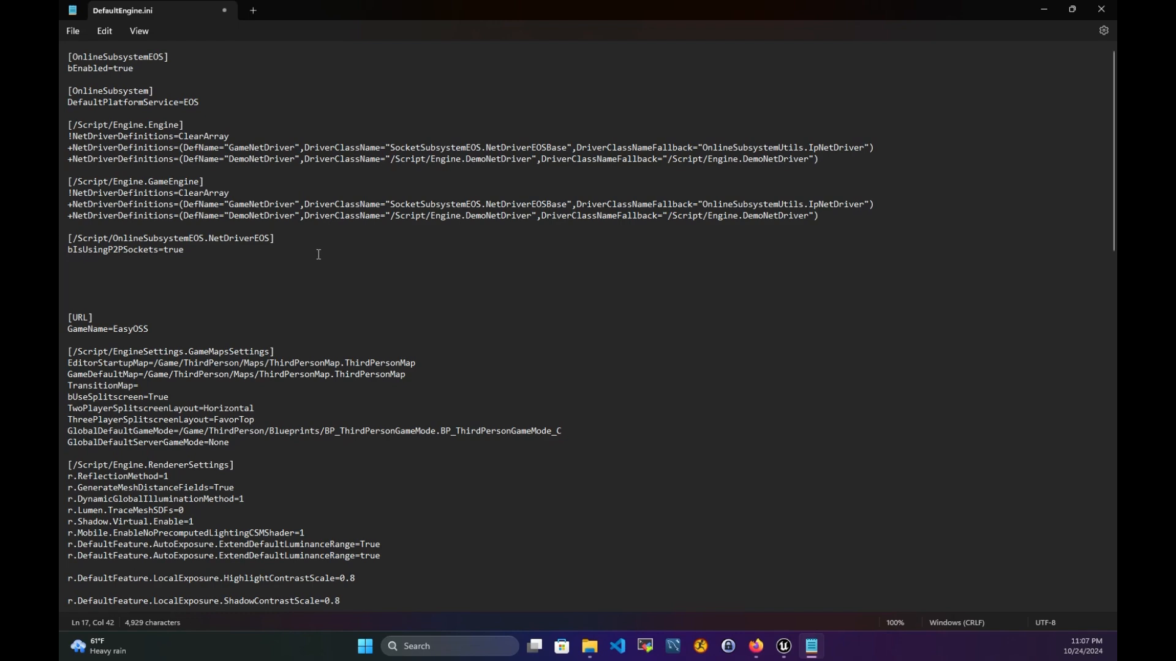
- Close the running Unreal Editor from its taskbar preview
click(343, 250)
mouse_move(785, 654)
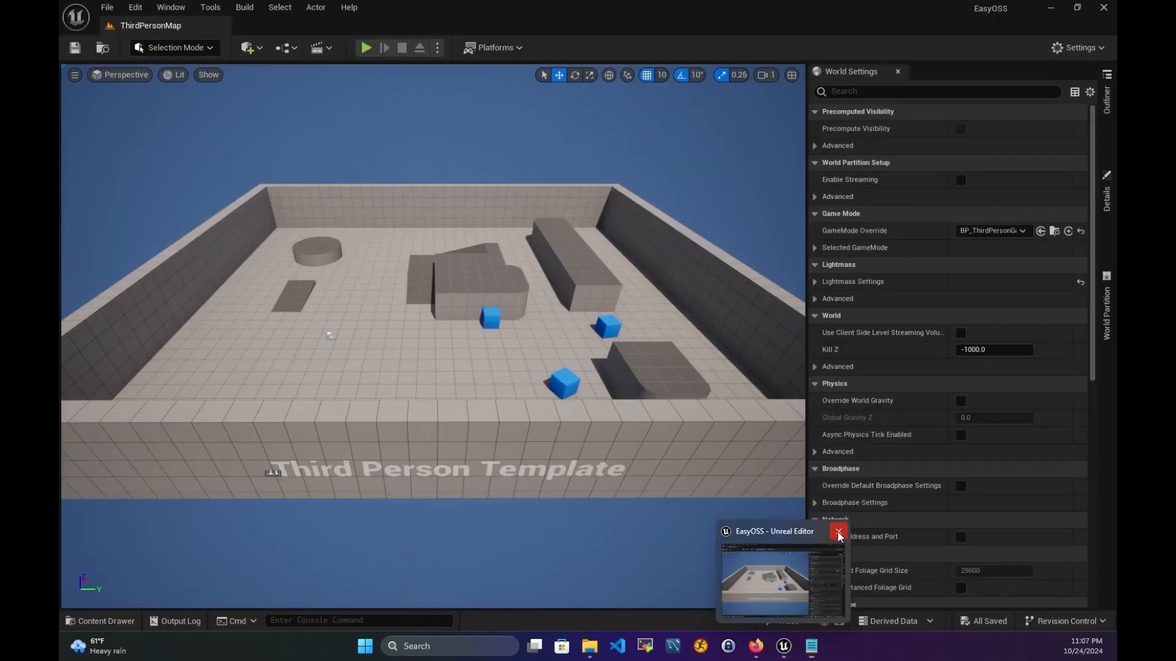
click(838, 532)
- Minimize Notepad and bring up the project's Config folder in File Explorer
click(287, 266)
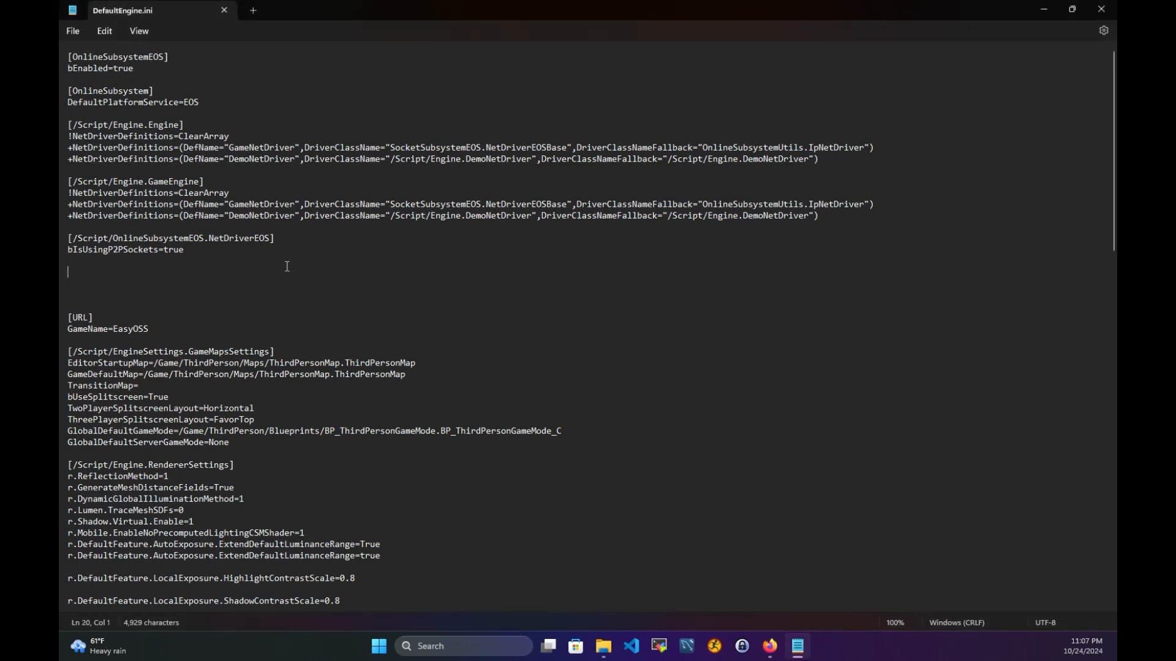
click(281, 266)
click(1044, 10)
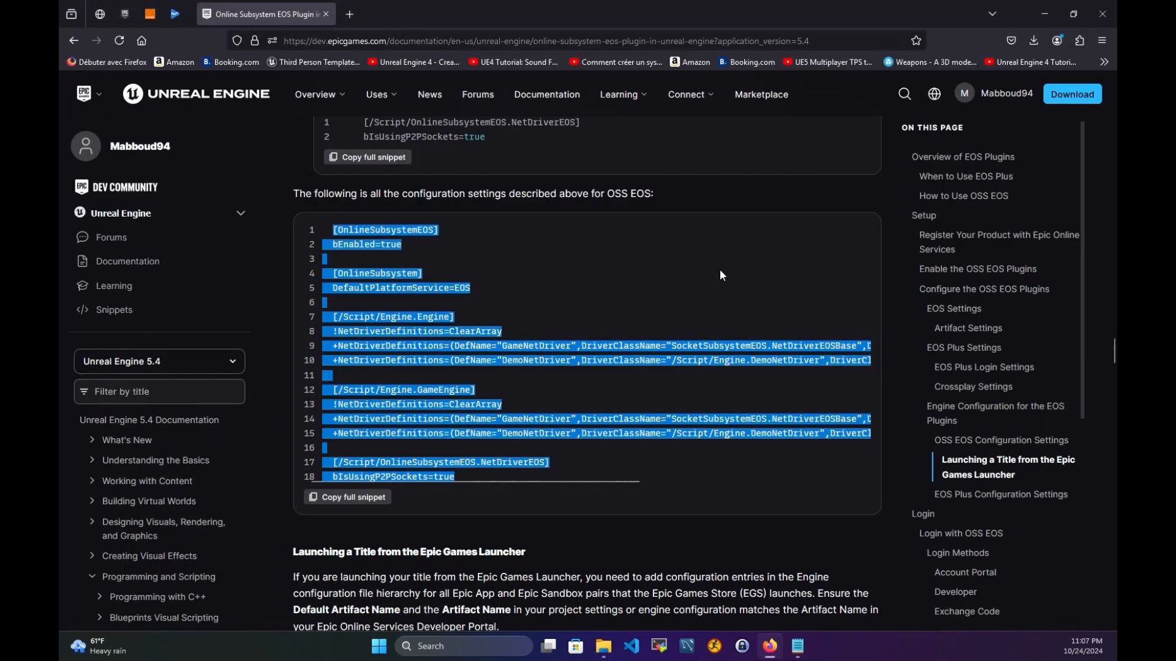
click(605, 650)
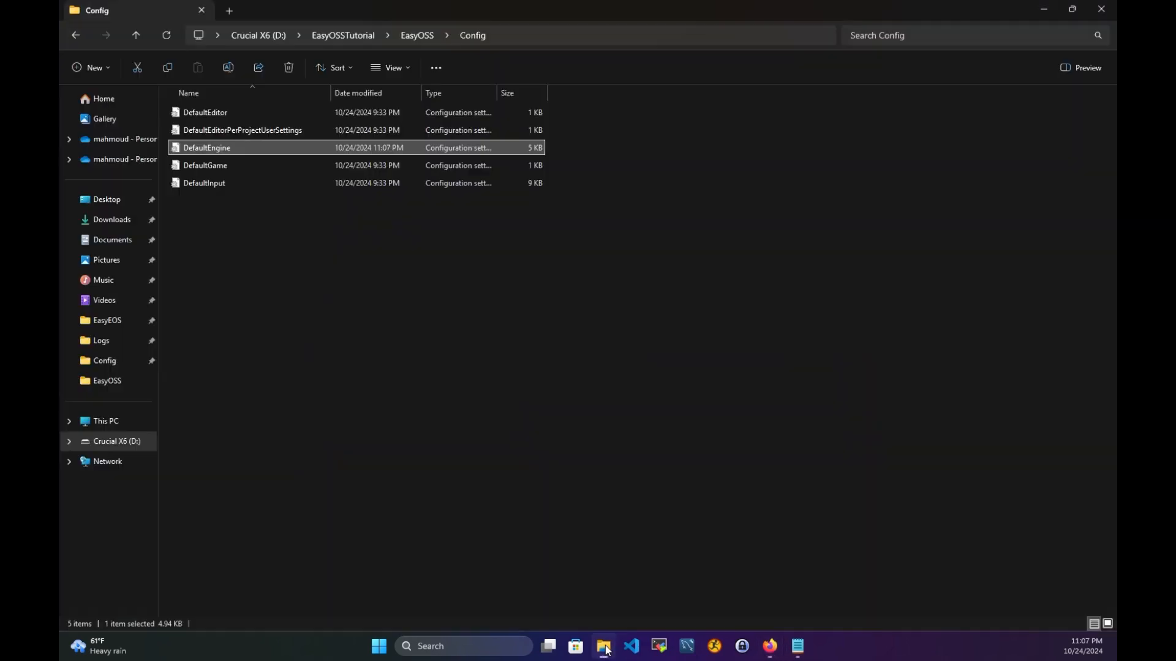
- Launch EasyOSS.uproject from the EasyOSSTutorial\EasyOSS folder
click(359, 35)
double_click(220, 112)
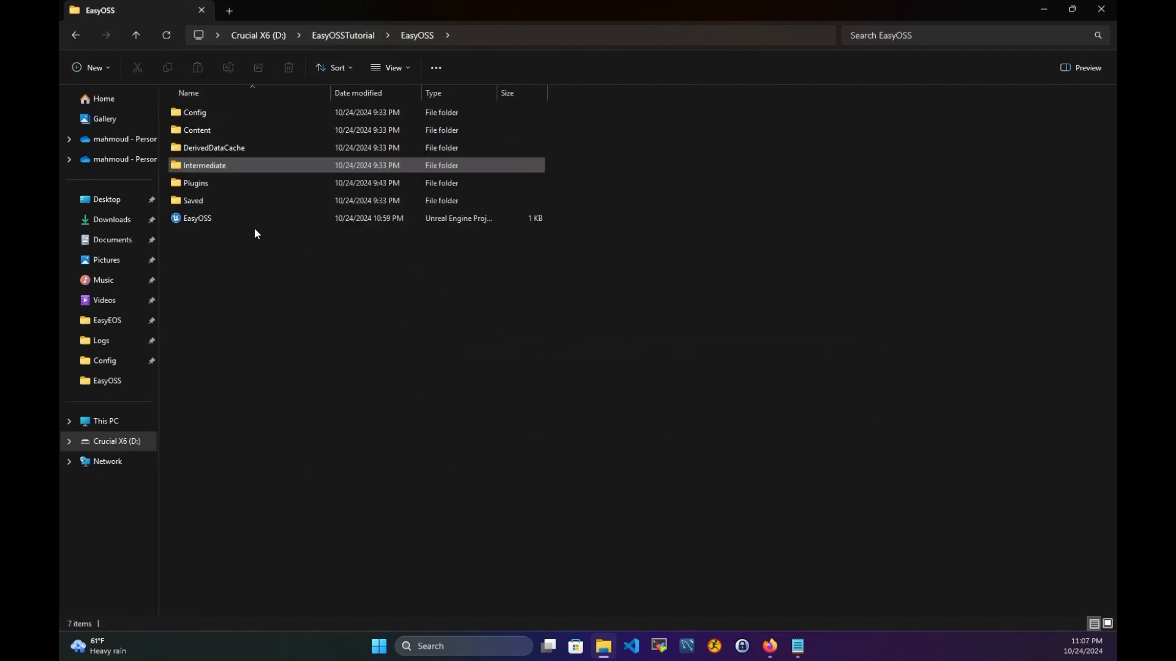
click(197, 219)
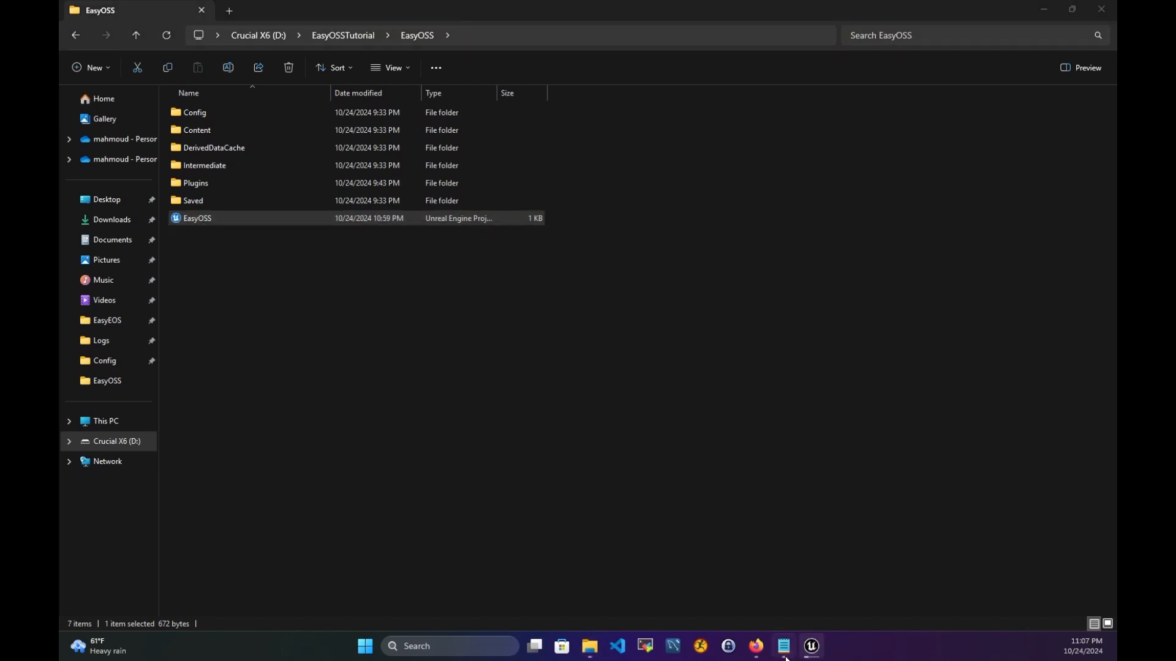
- Check the OnlineSubsystemEOS and DefaultPlatformService=EOS lines, then switch to the relaunched editor
click(784, 646)
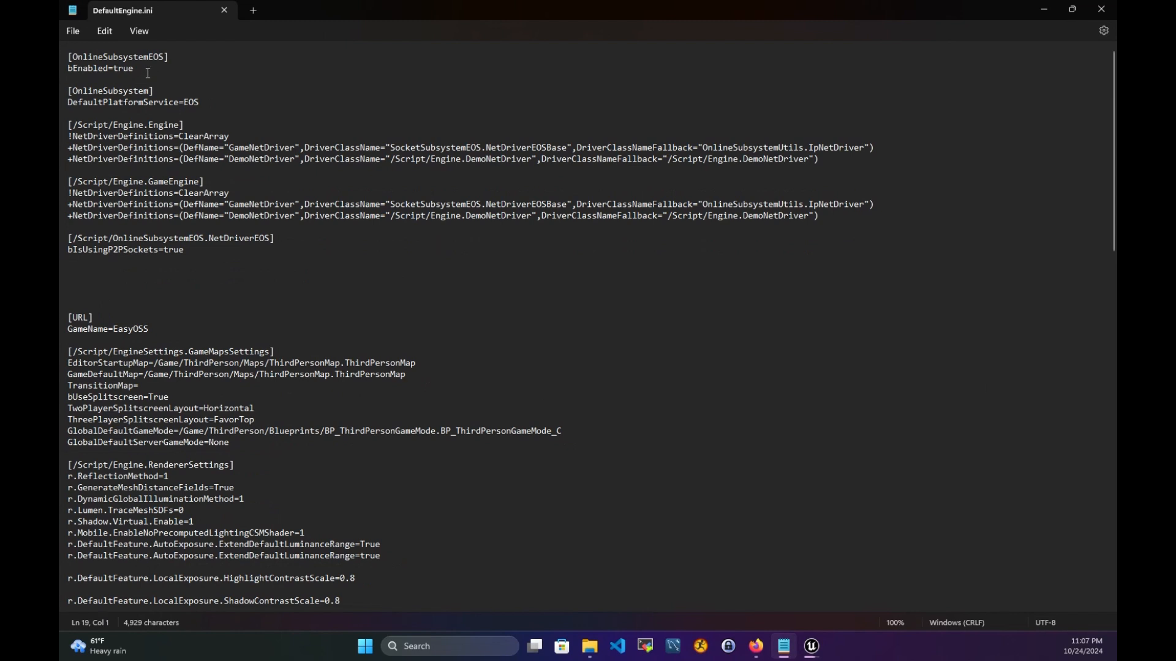
drag(170, 60, 122, 58)
drag(200, 101, 153, 101)
click(397, 104)
click(1044, 9)
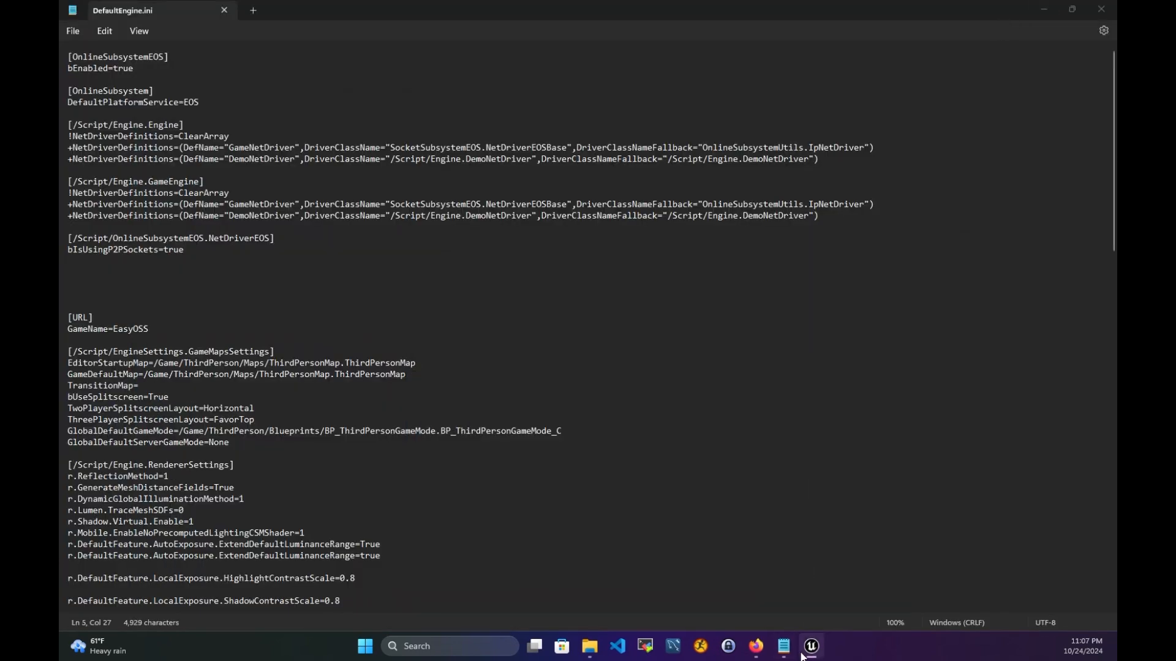
click(807, 651)
- Look over the target Platforms list and the Play mode options
click(104, 621)
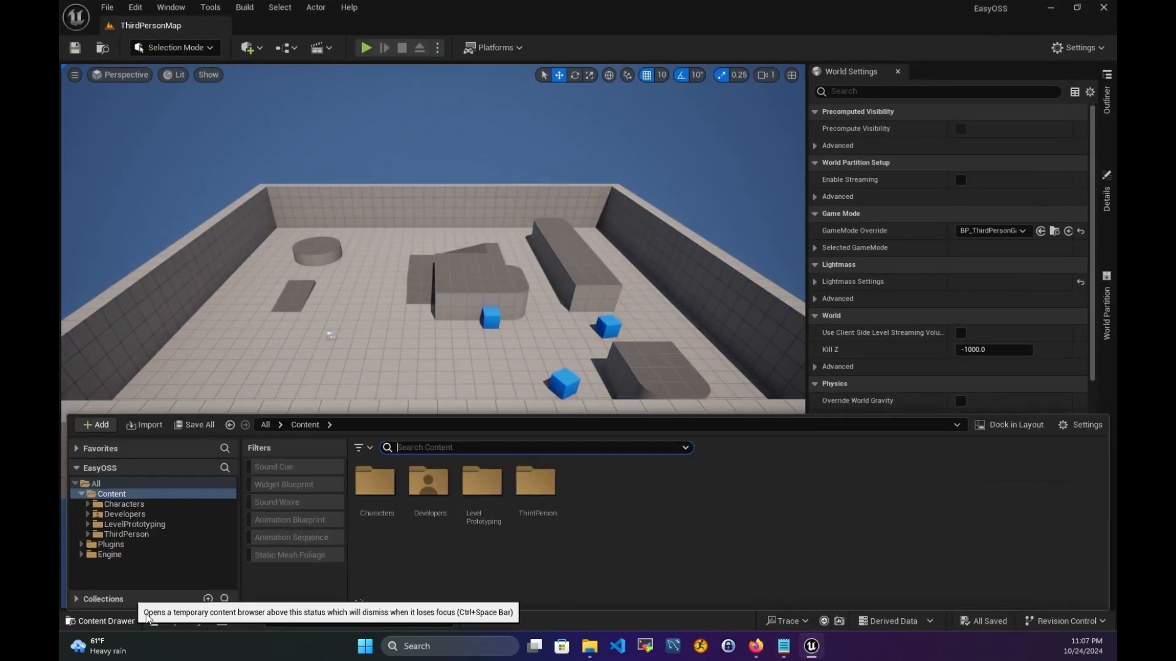
click(512, 48)
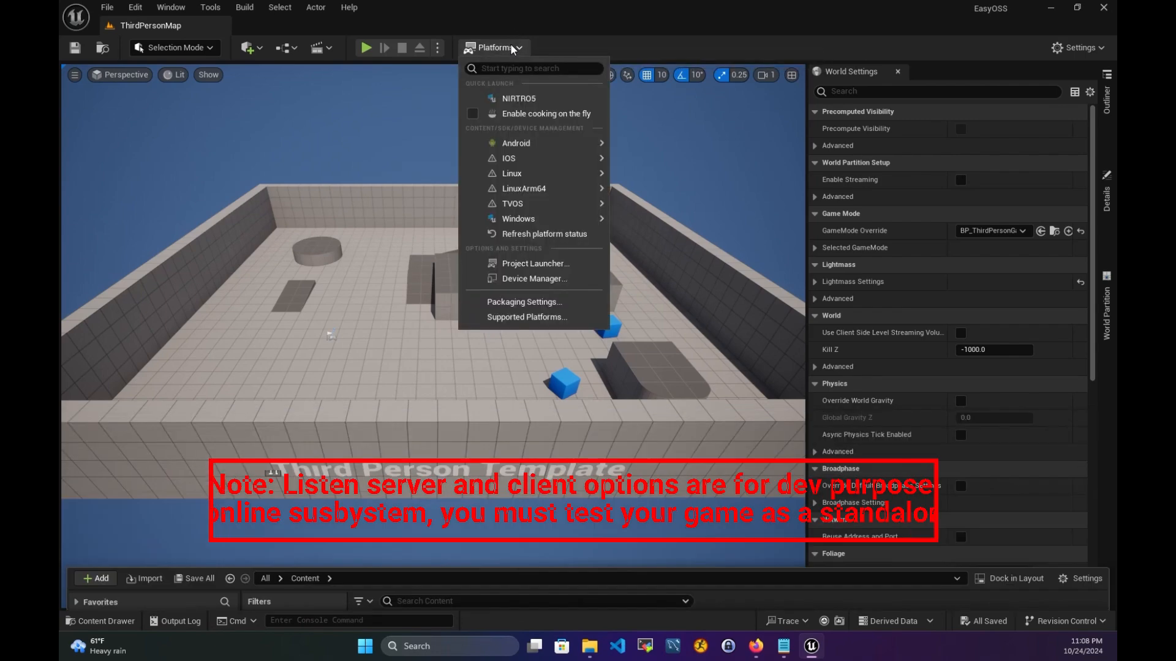
click(484, 38)
click(437, 49)
mouse_move(472, 322)
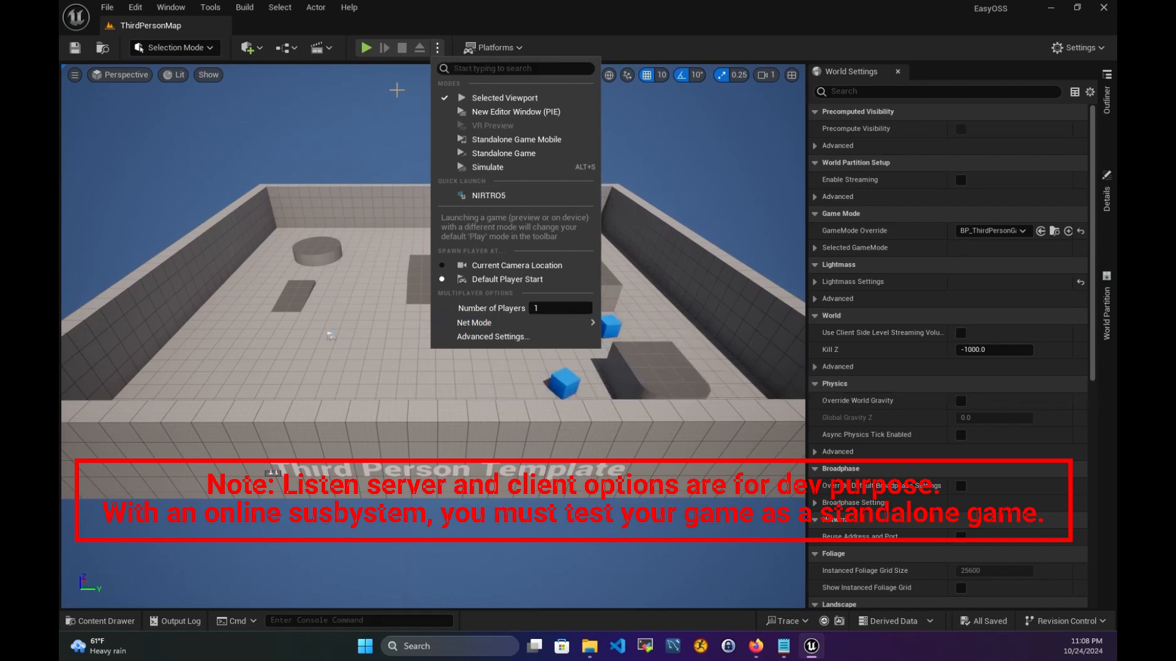
- Run a Play session of ThirdPersonMap, then stop it
click(370, 53)
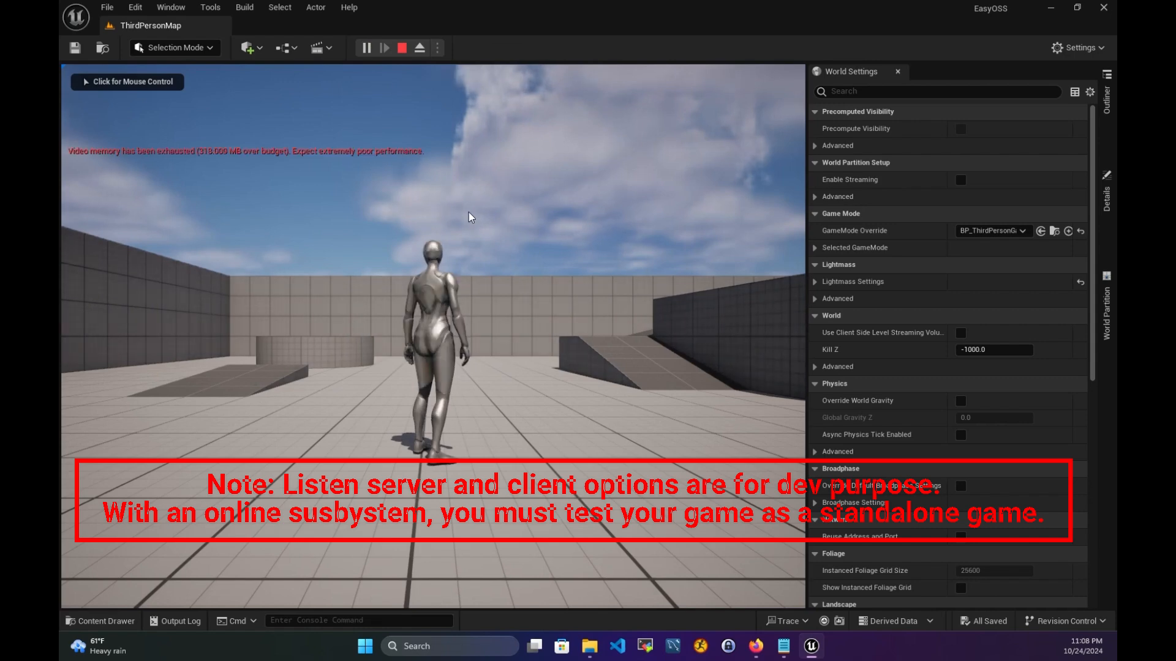
click(401, 49)
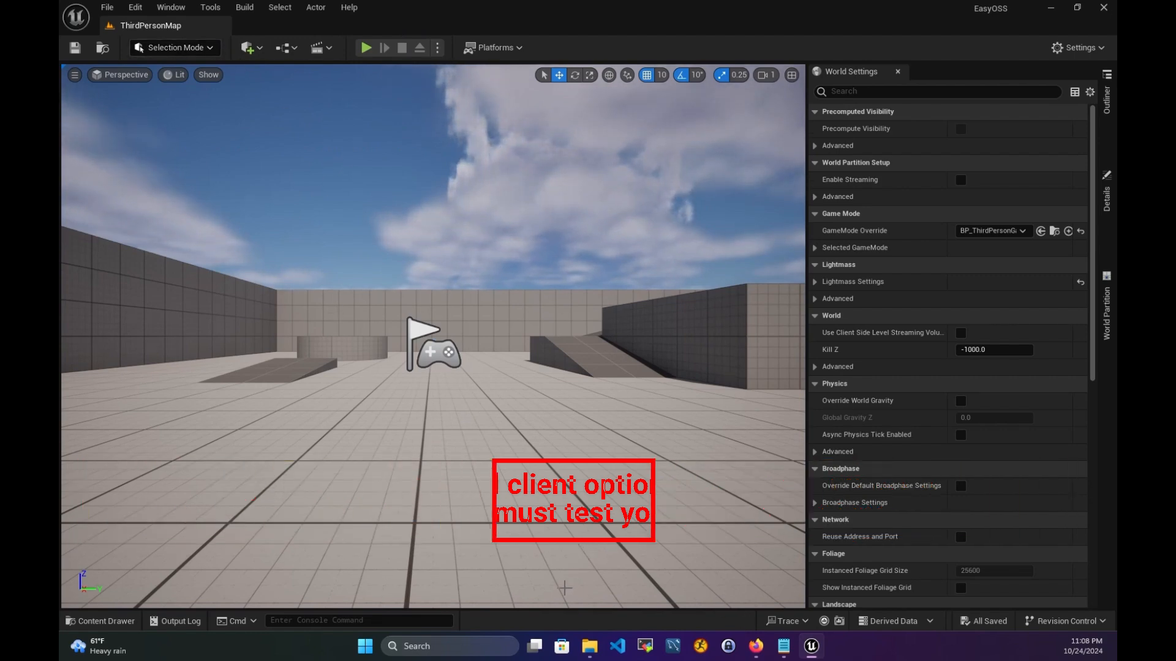
click(101, 621)
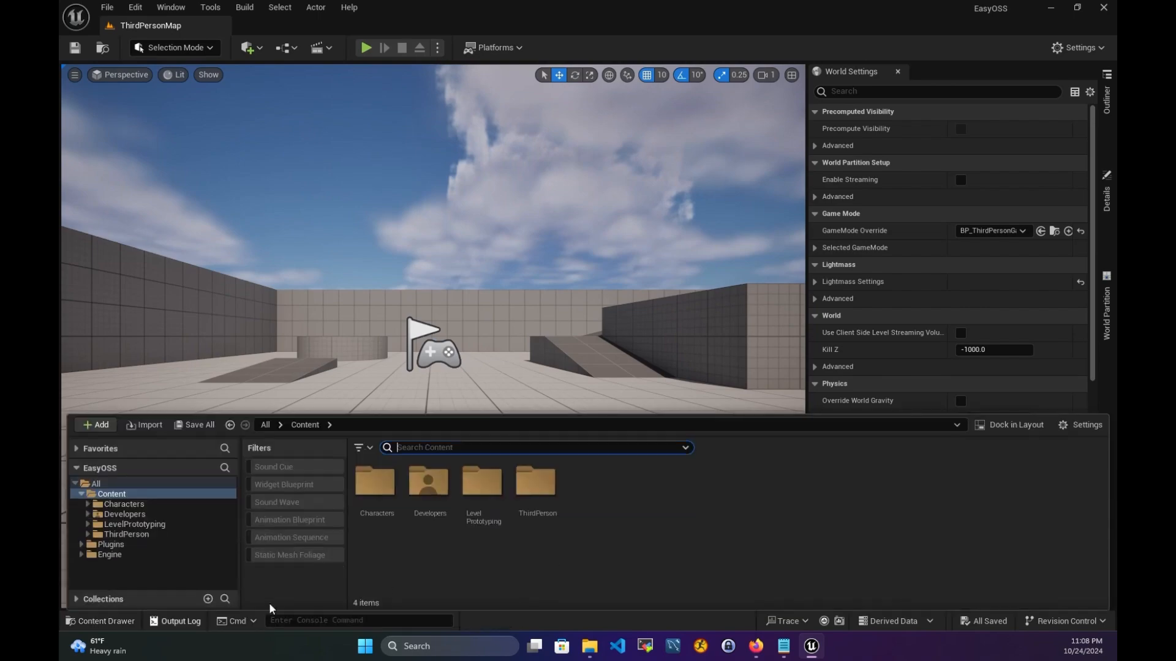